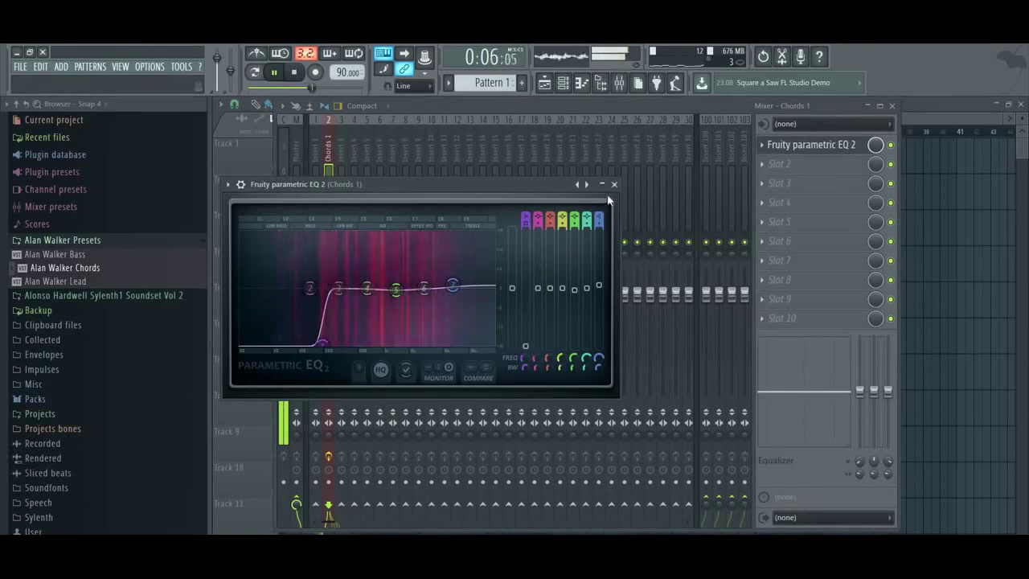
Close the Chords 1 EQ and the mixer, and open the Nexus channel's piano roll in the Intro Plucks pattern
click(614, 184)
click(891, 105)
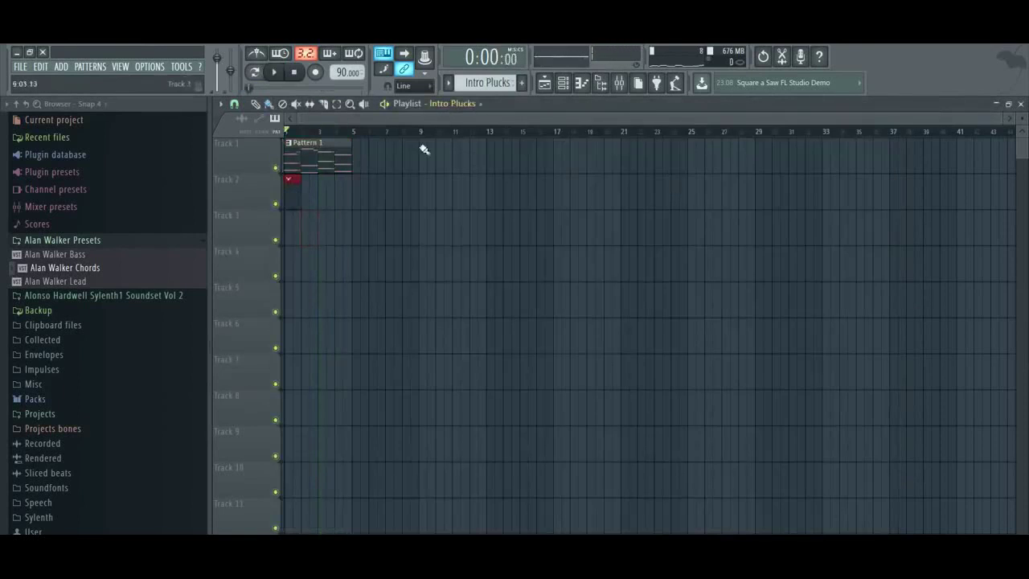
key(F6)
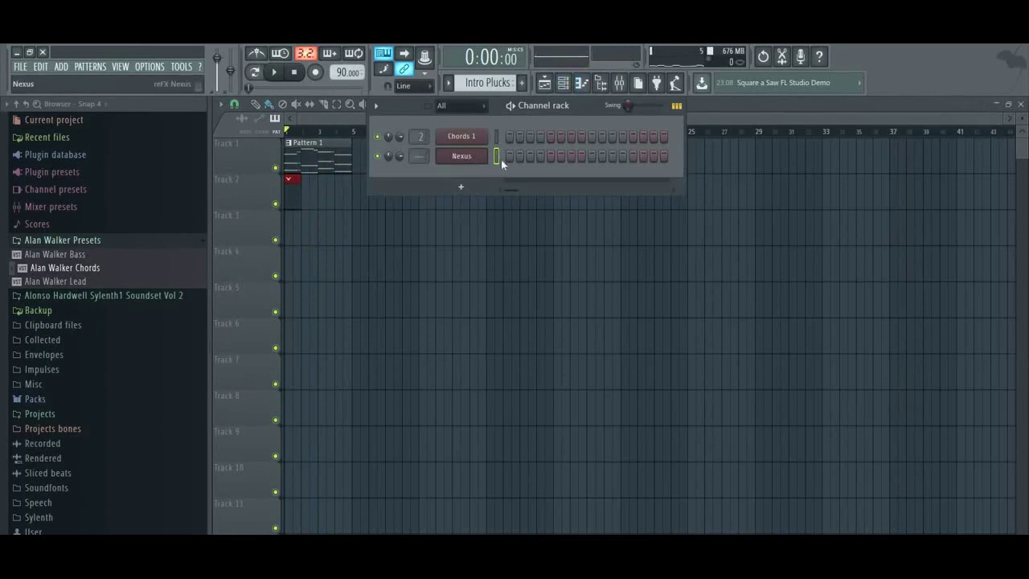
key(F7)
Enter the first six two-step notes of bar 1 in sequence: D#5, A#5, F#6, A#5, D#5, A#5
click(270, 413)
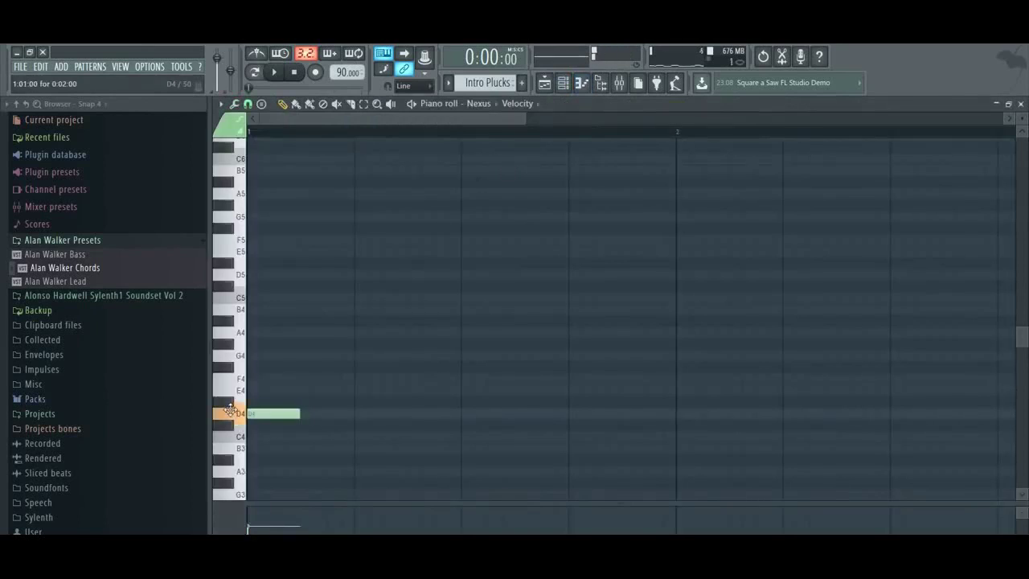
drag(230, 410, 230, 262)
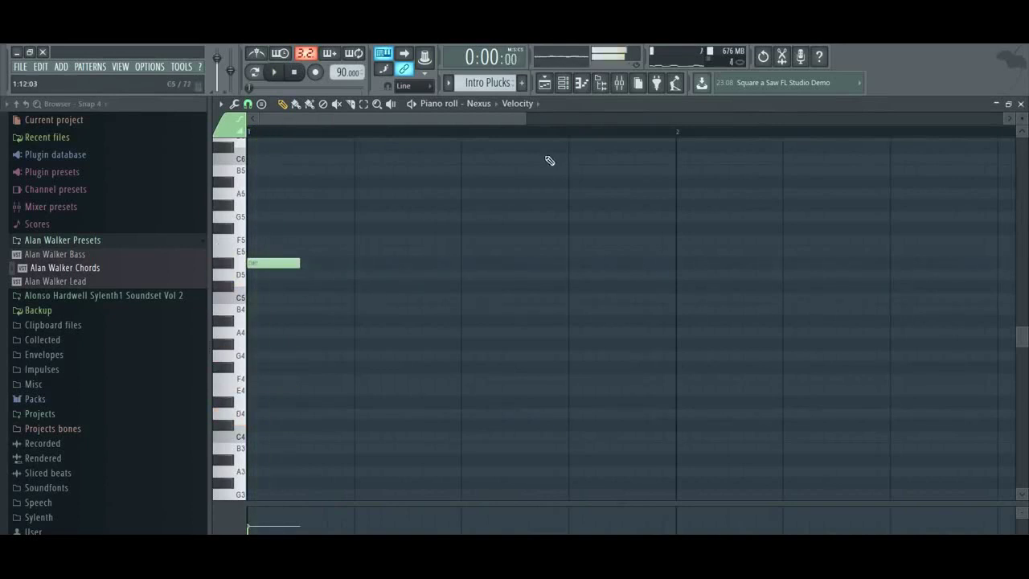
drag(530, 121, 753, 121)
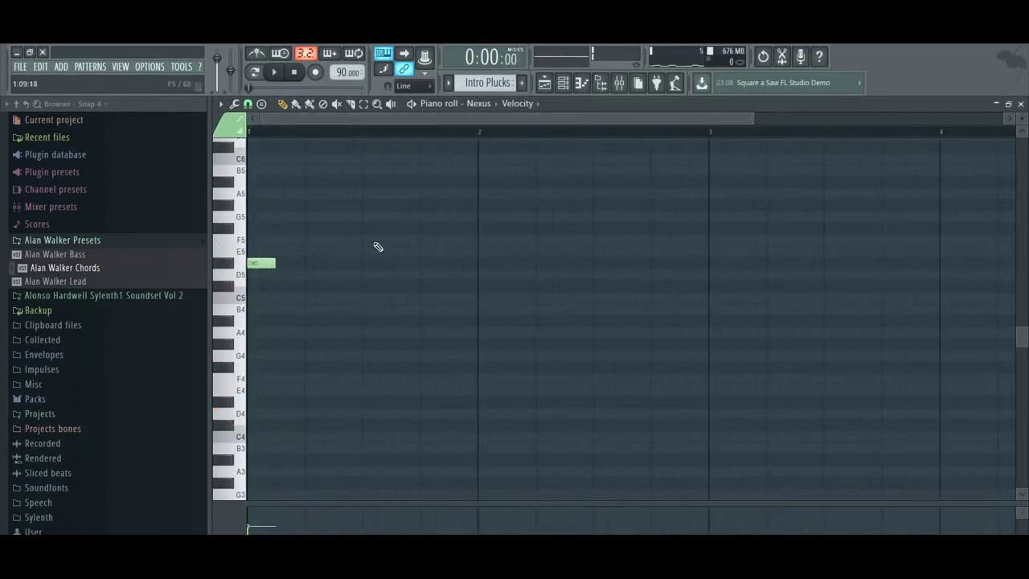
scroll(293, 260, up, 1)
click(277, 220)
scroll(330, 256, up, 2)
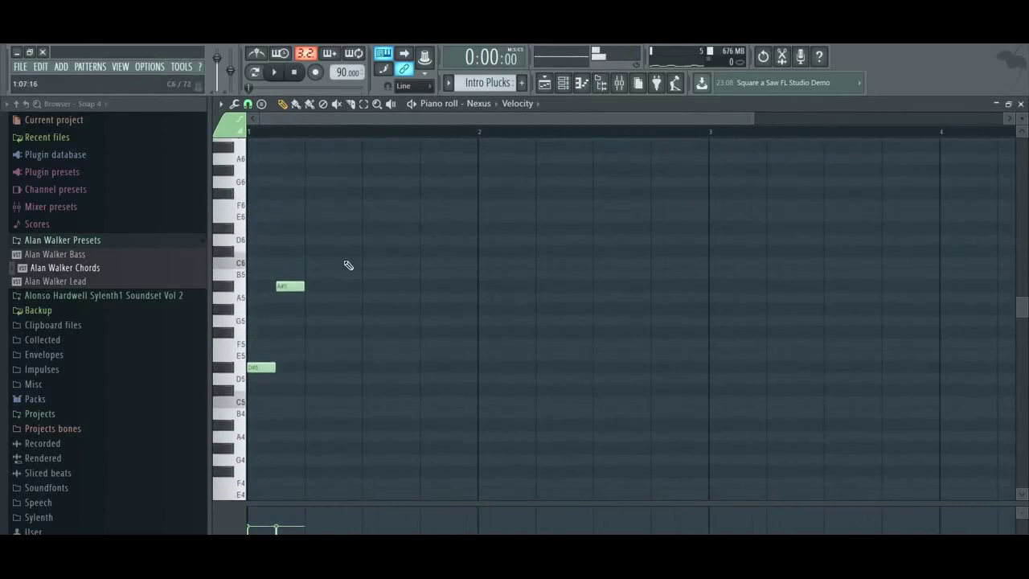
click(302, 206)
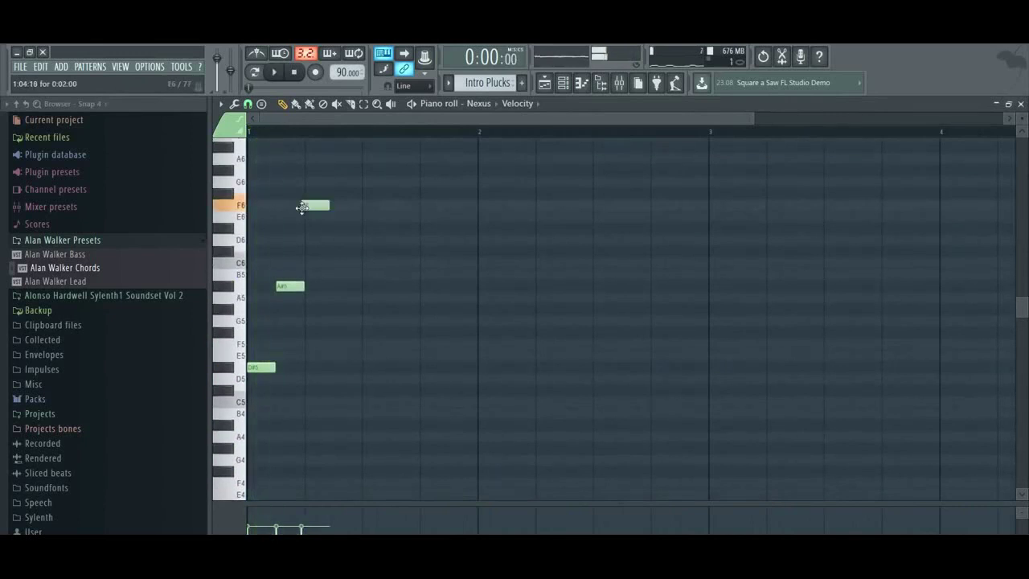
drag(308, 200, 304, 192)
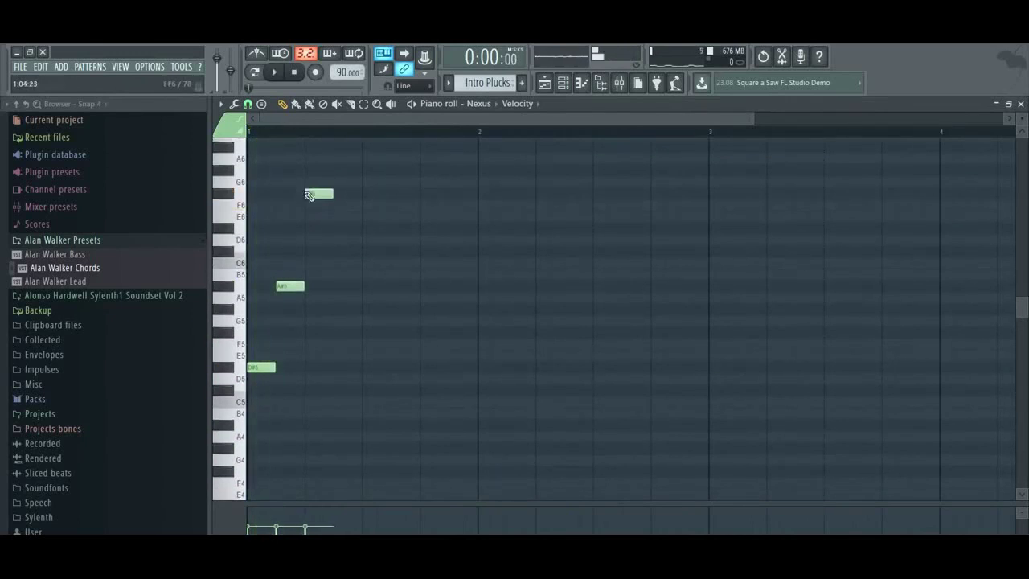
click(336, 286)
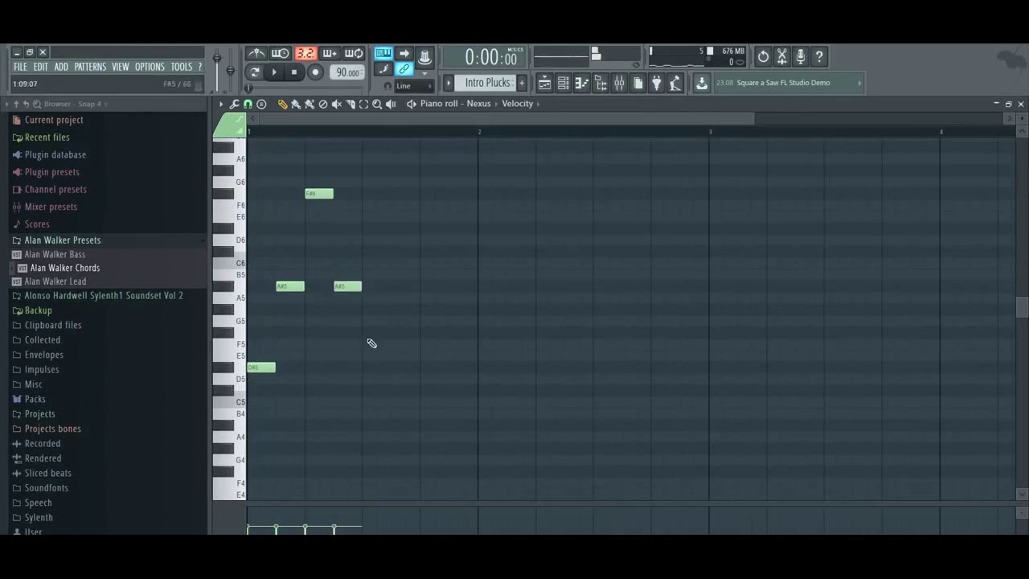
click(394, 286)
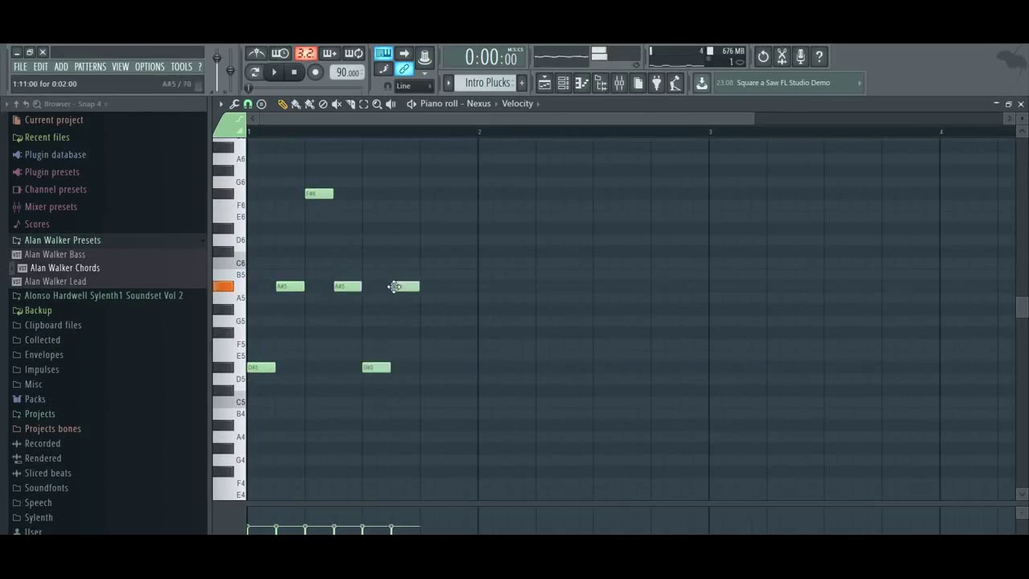
Complete bar 1 with an A#6 and an A#5 note and play the bar back
key(space)
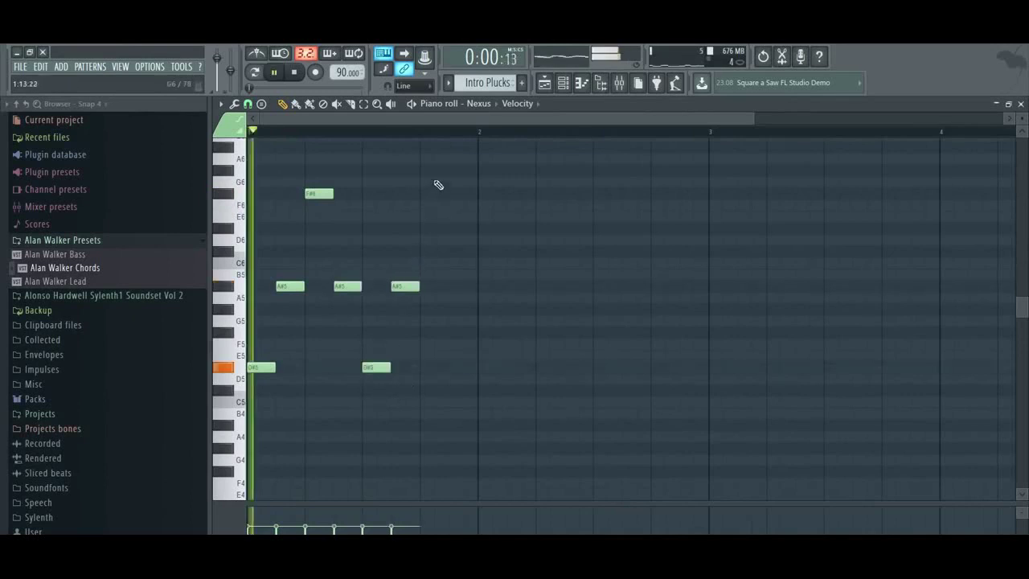
click(426, 148)
drag(704, 119, 933, 119)
key(space)
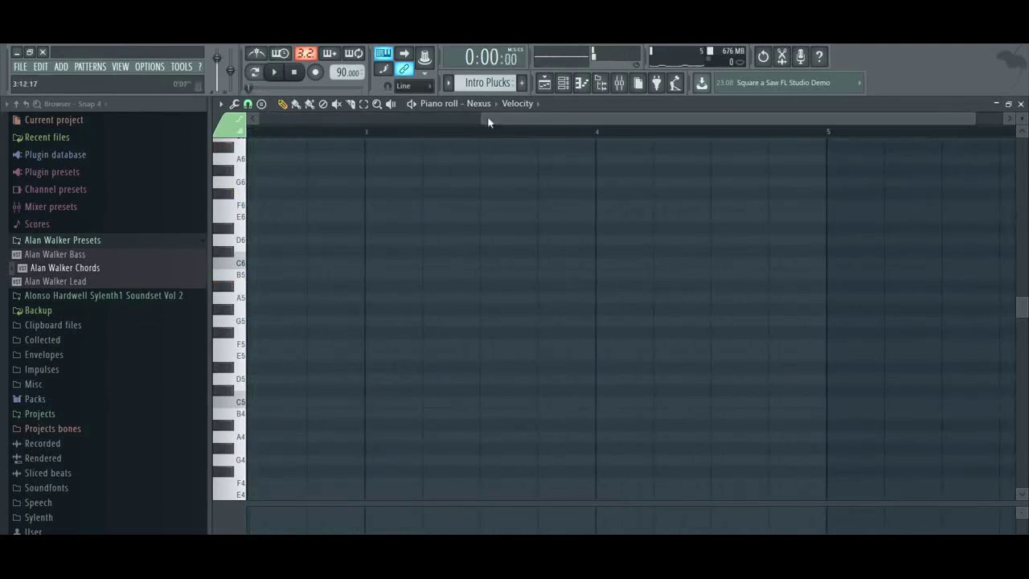
drag(487, 119, 256, 119)
scroll(426, 287, up, 2)
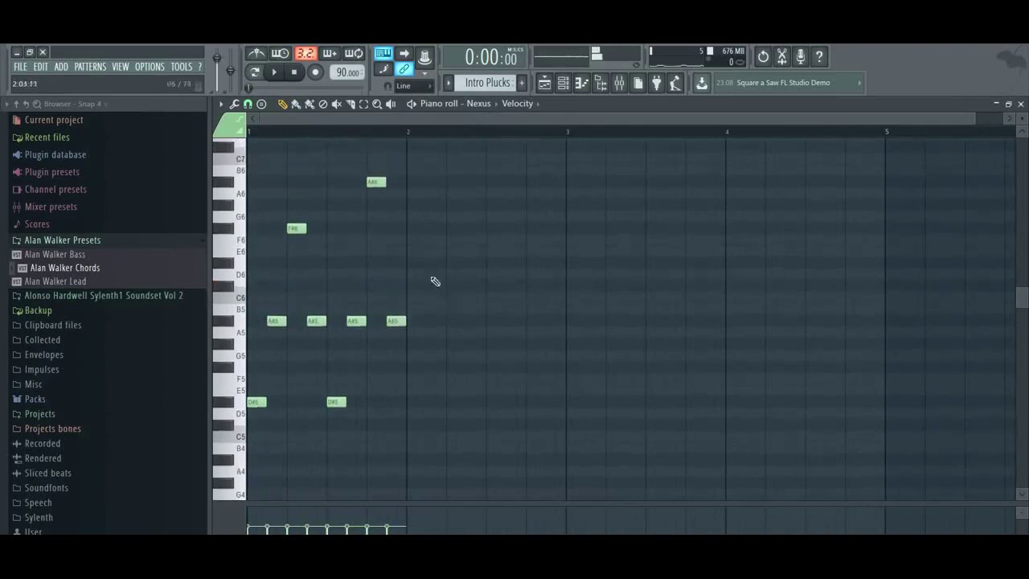
scroll(435, 280, up, 3)
key(space)
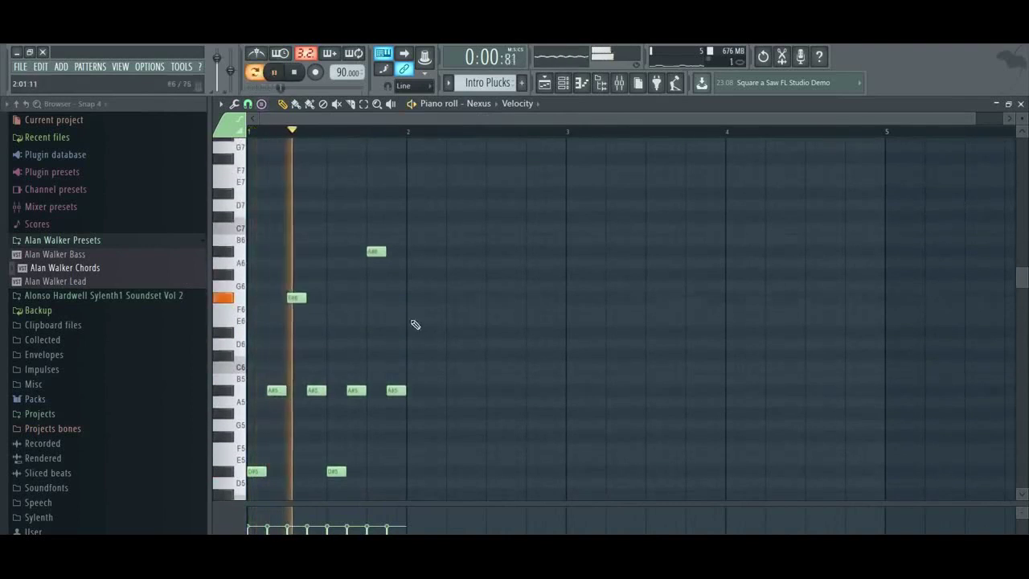
scroll(411, 322, up, 3)
key(space)
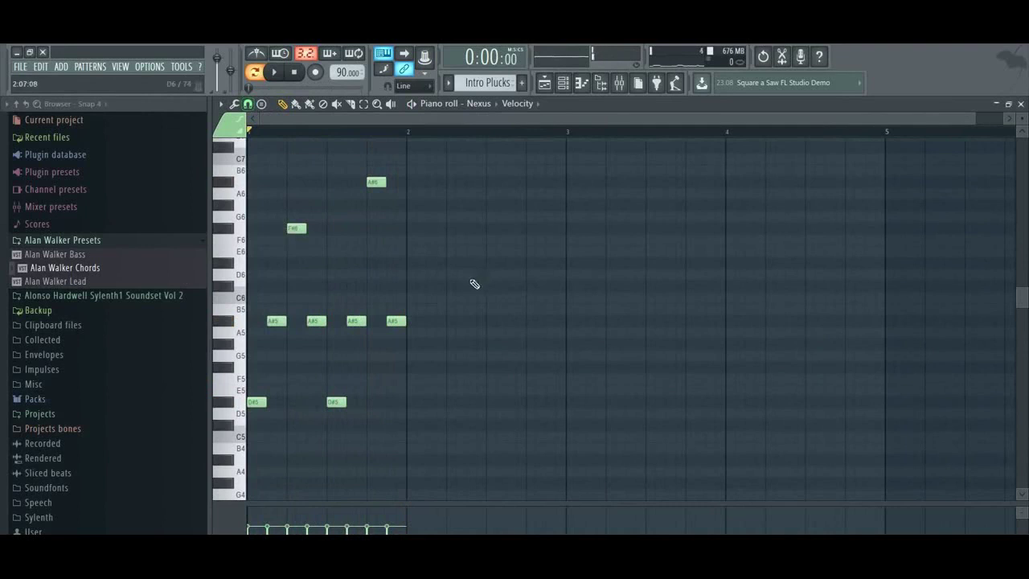
Start bar 2 with consecutive B4, F#5 and D#7 notes and play the melody back
click(410, 448)
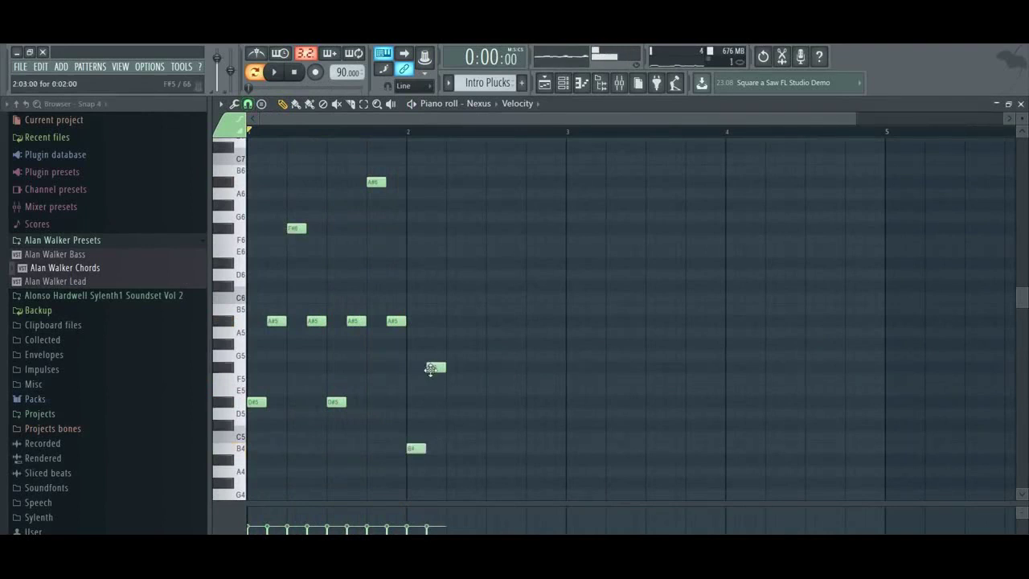
scroll(470, 229, up, 3)
mouse_move(465, 170)
mouse_down()
mouse_move(464, 158)
mouse_move(448, 161)
mouse_up()
key(space)
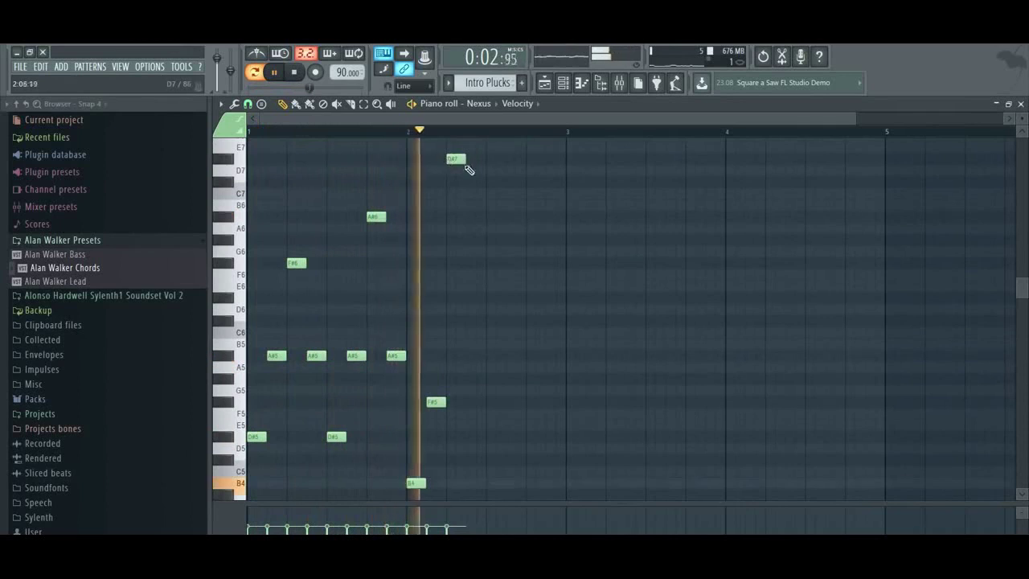
key(space)
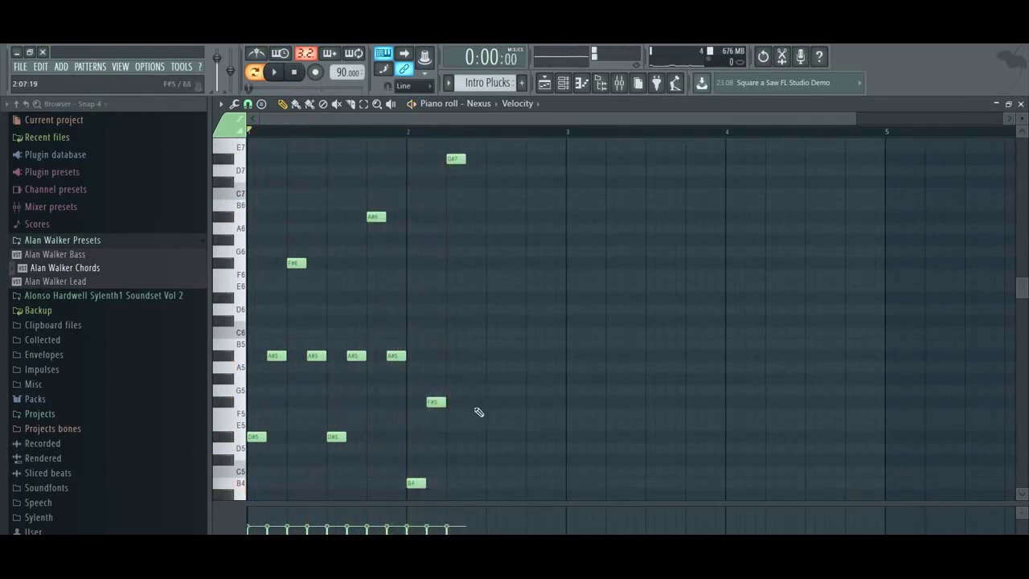
Complete bar 2 with consecutive F#5, B4, F#5, C#7 and F#5 notes, checking the melody by playback
click(470, 402)
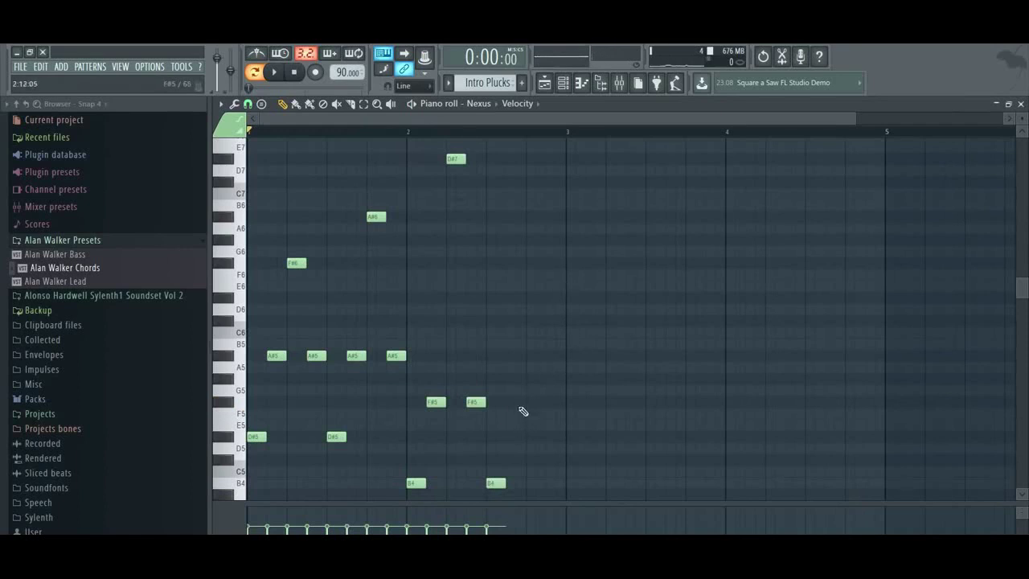
click(533, 180)
key(space)
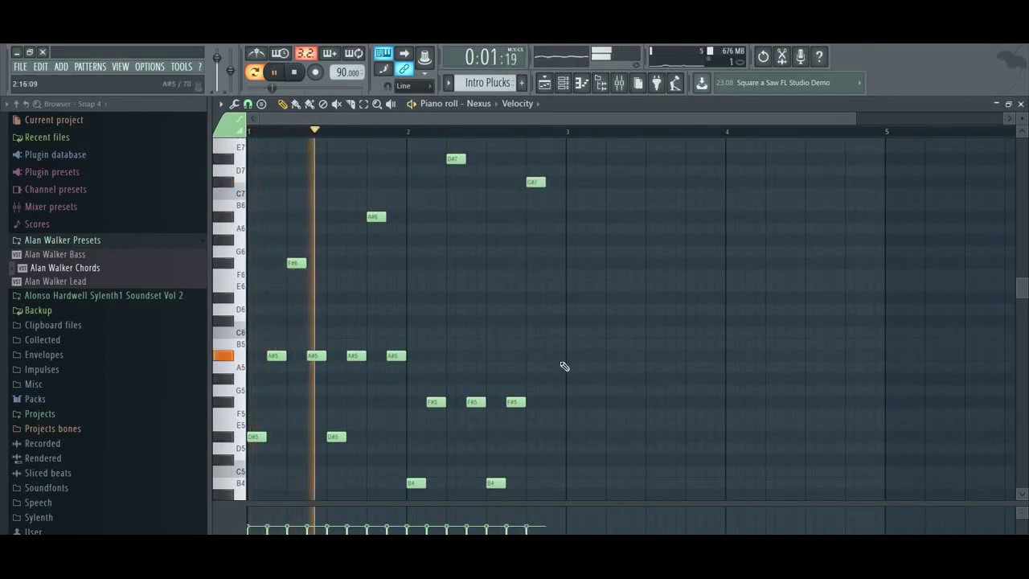
click(553, 402)
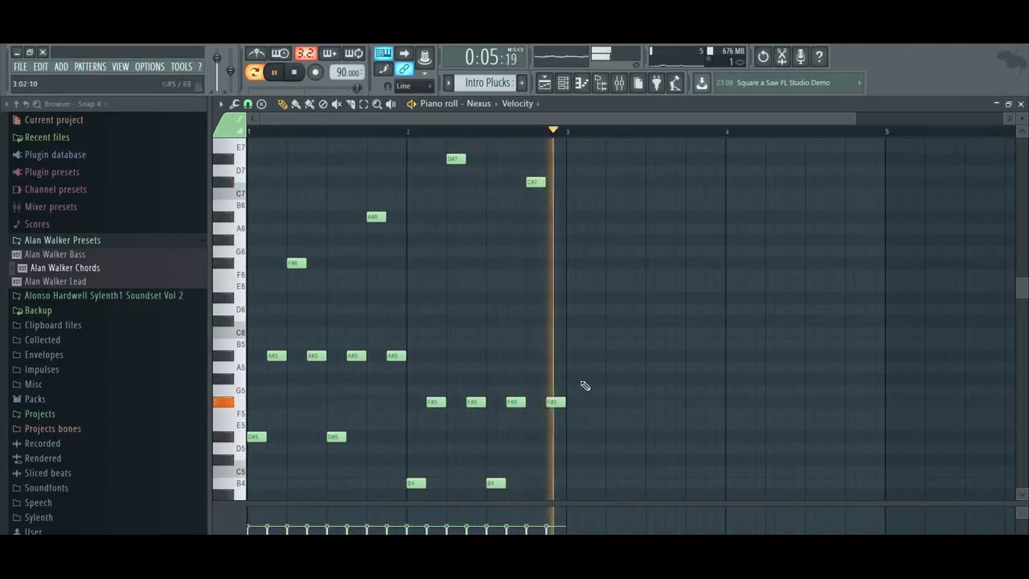
key(space)
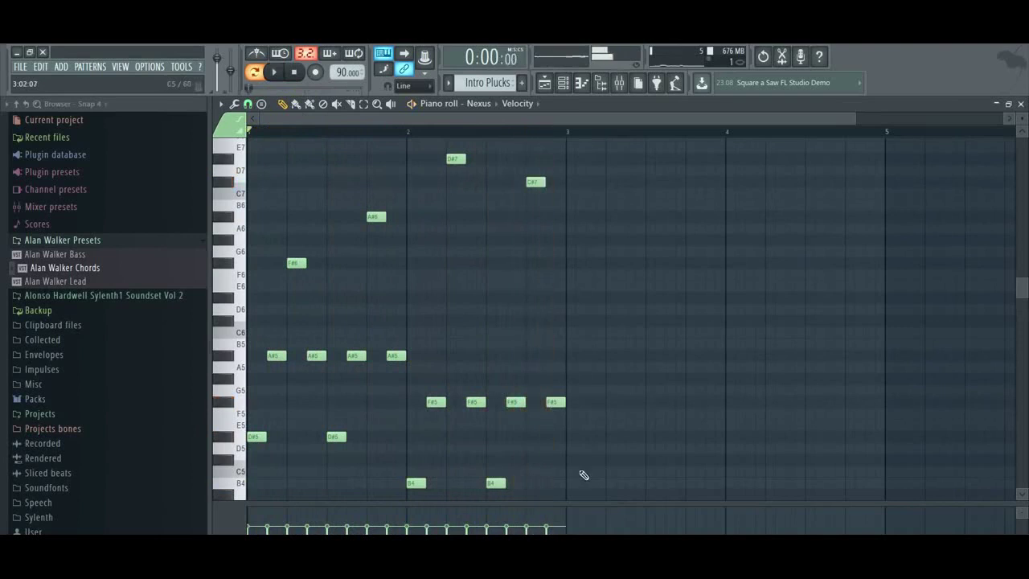
Start bar 3 with consecutive F#5, C#6 and A#6 notes while playing the melody
click(576, 402)
key(space)
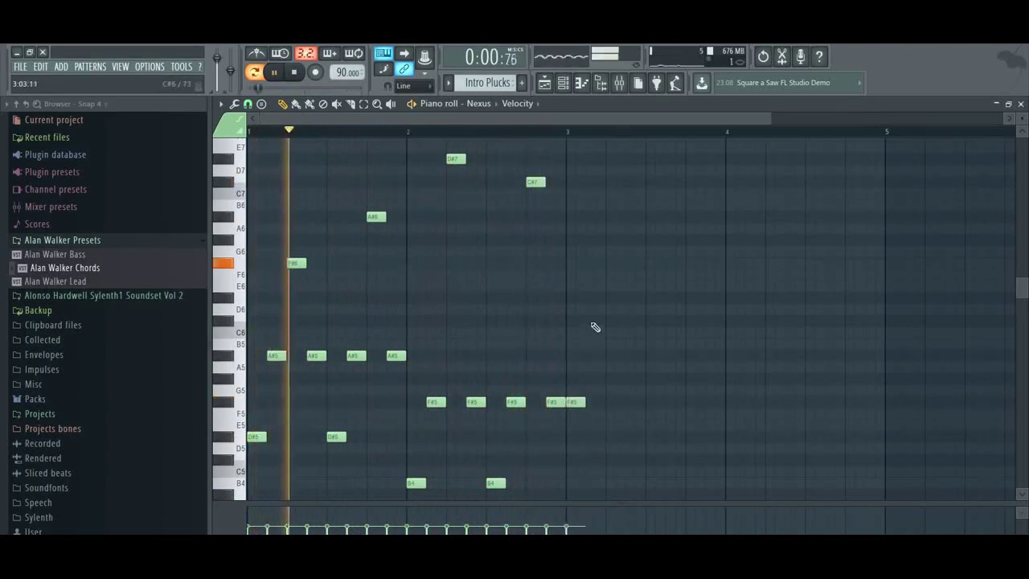
click(589, 322)
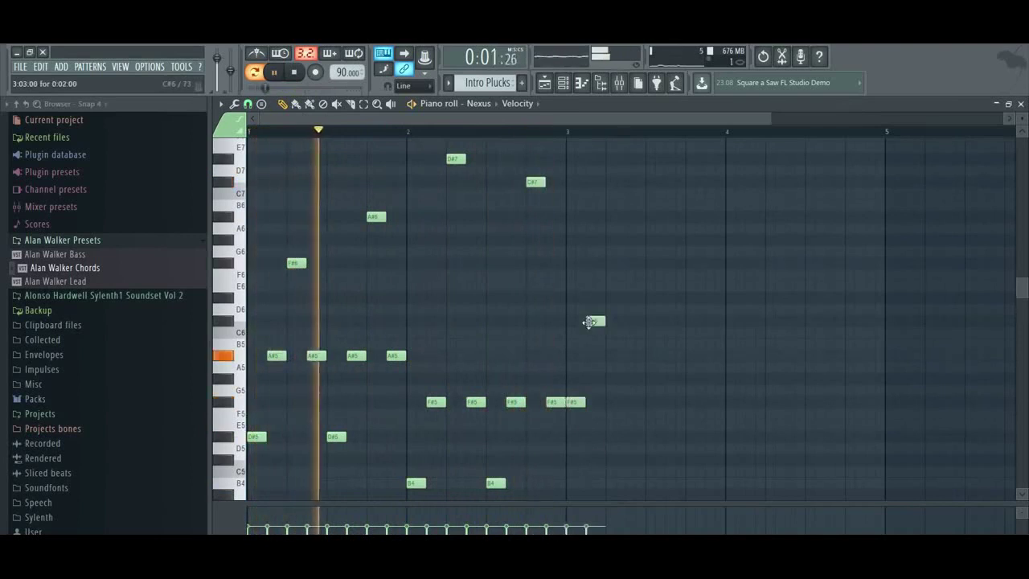
click(611, 217)
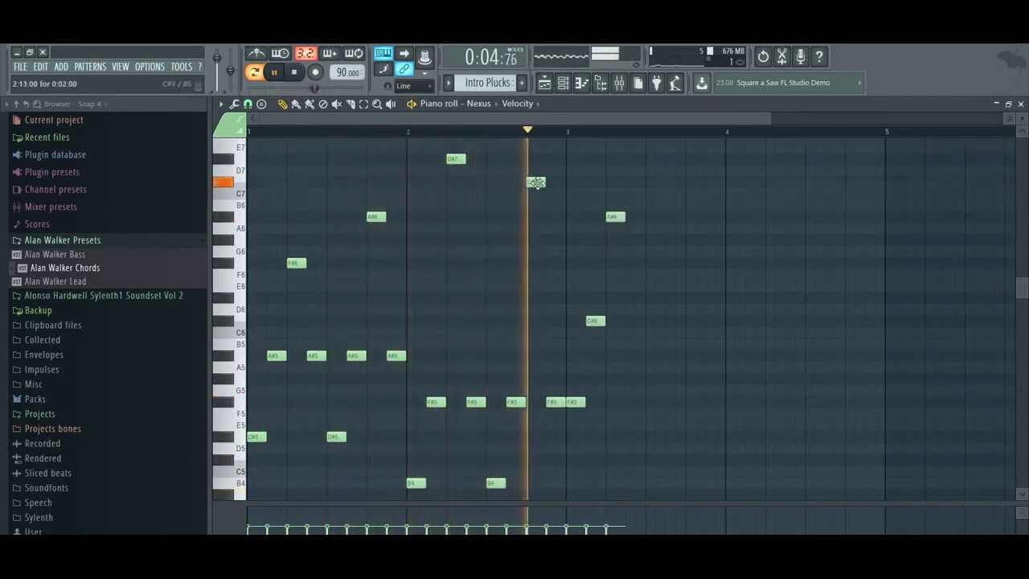
key(space)
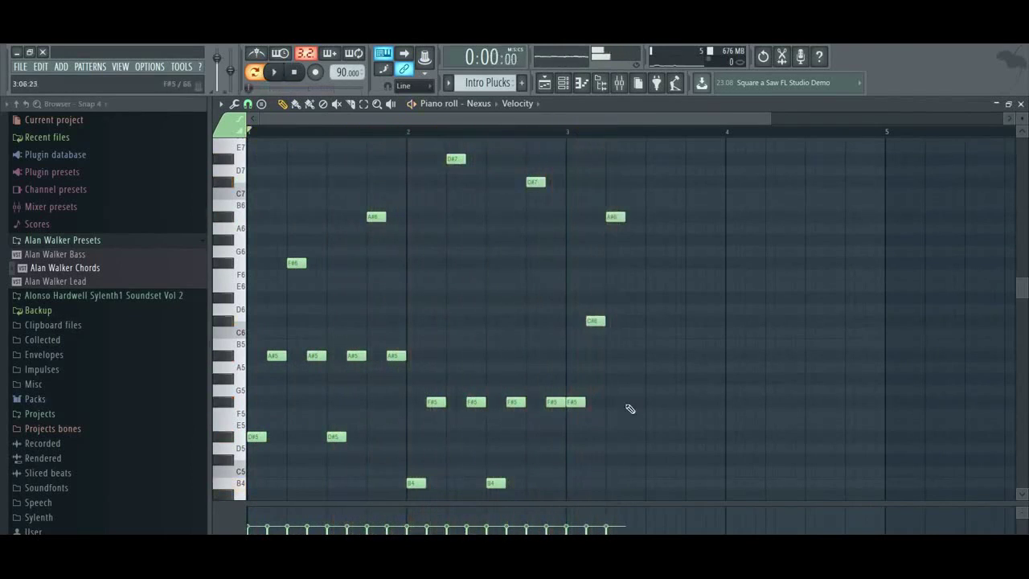
Continue bar 3 with F#5, C#6 and A#6 notes and play back from the end of bar 2
click(648, 319)
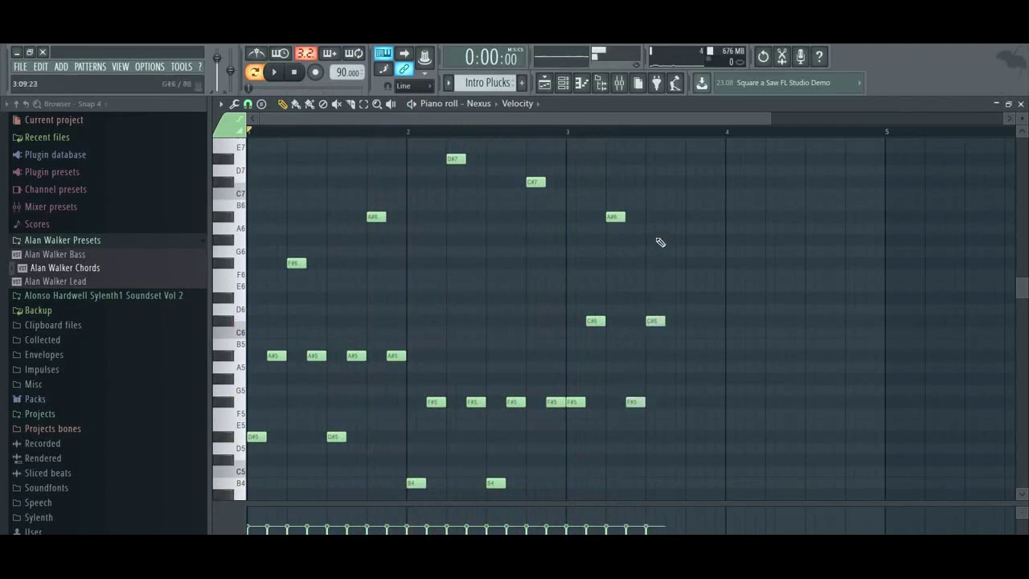
click(667, 217)
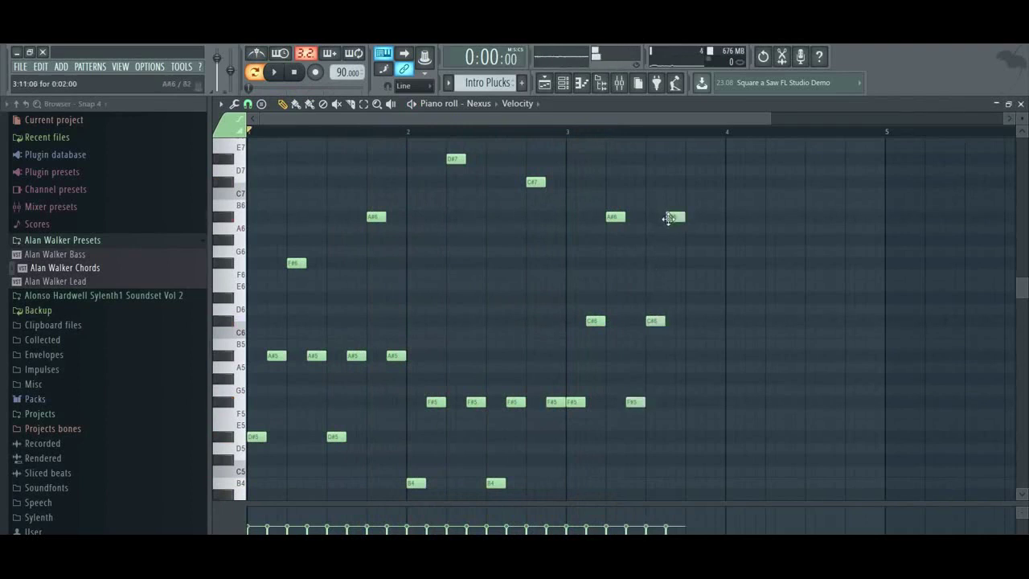
key(space)
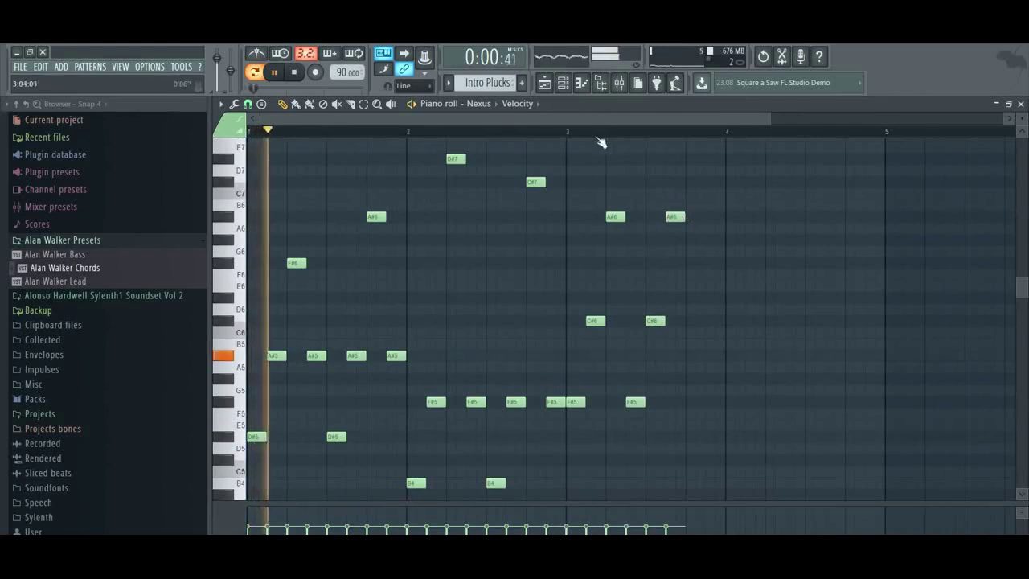
click(548, 129)
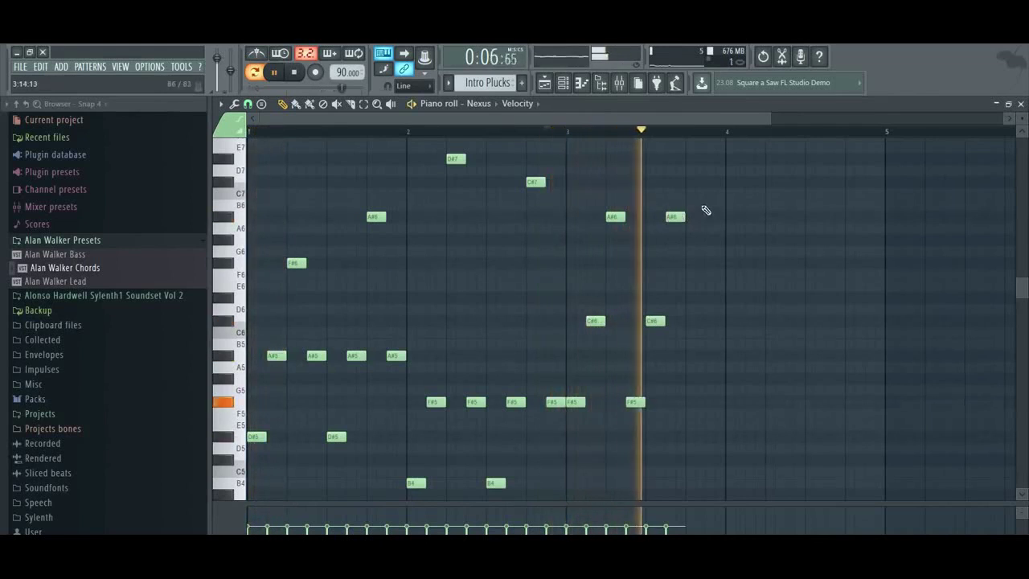
Shift bar 3's last C#6 and A#6 two steps later and replace the F#5 before them with C#6 followed by F#5
drag(700, 201, 672, 323)
key(space)
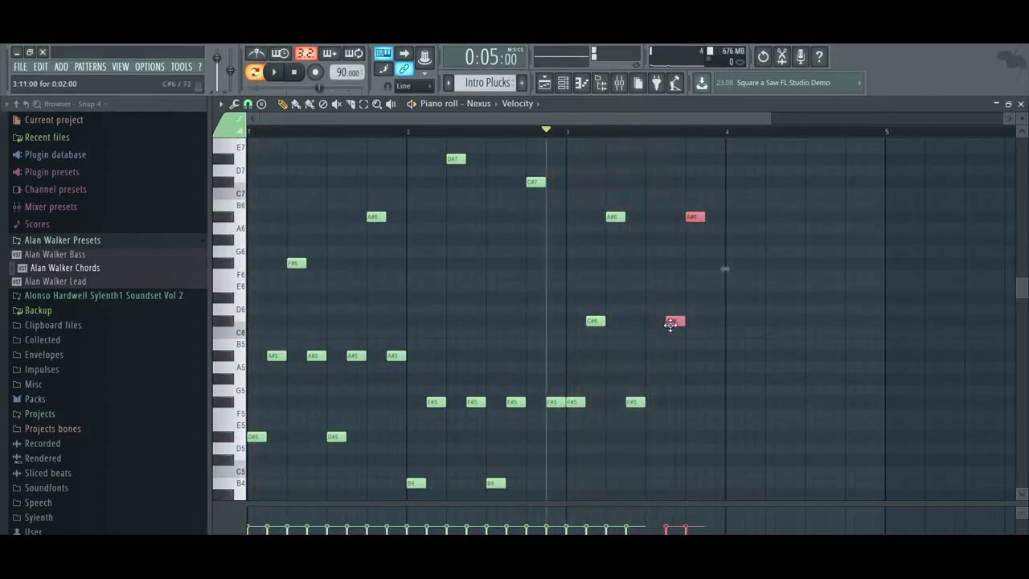
right_click(636, 402)
click(635, 321)
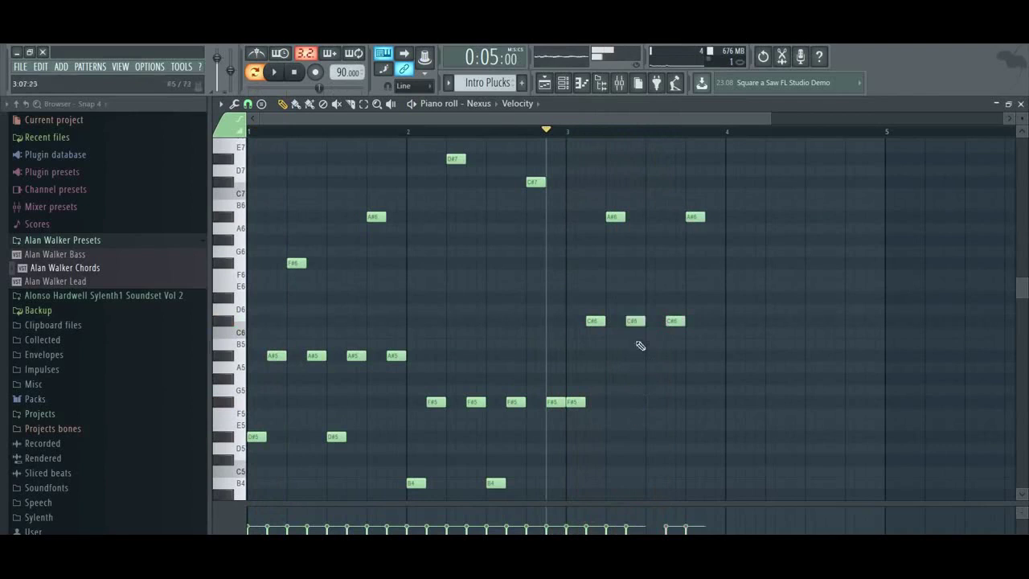
click(653, 402)
End bar 3 with a C#6 note, start bar 4 with a C#5, and play the melody
key(space)
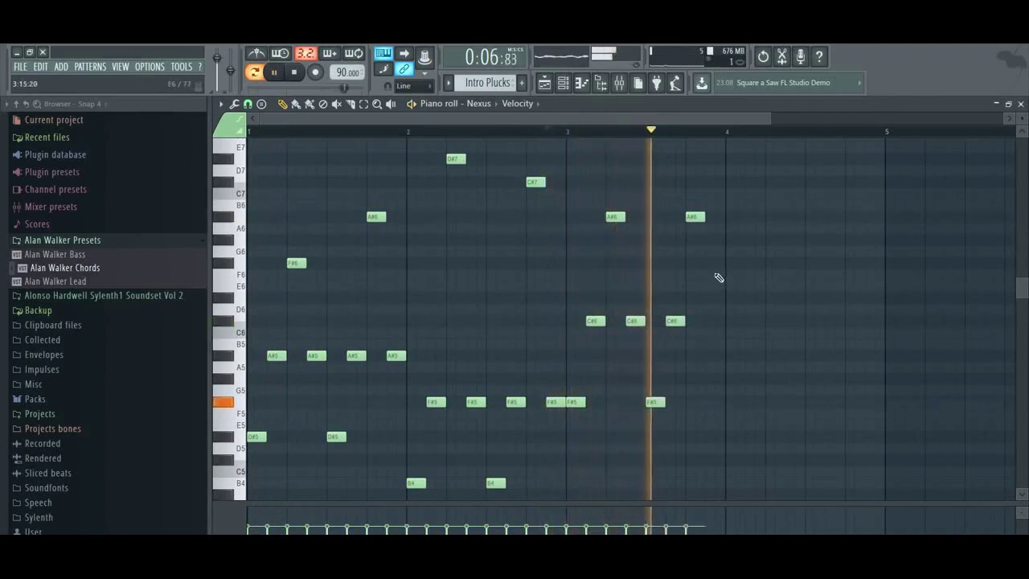
key(space)
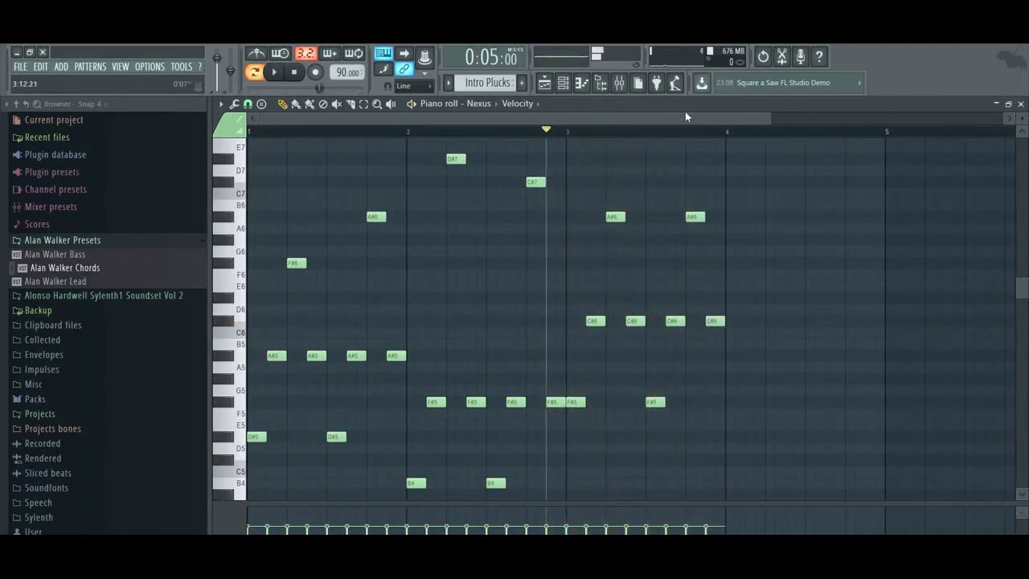
drag(685, 117, 729, 171)
click(649, 459)
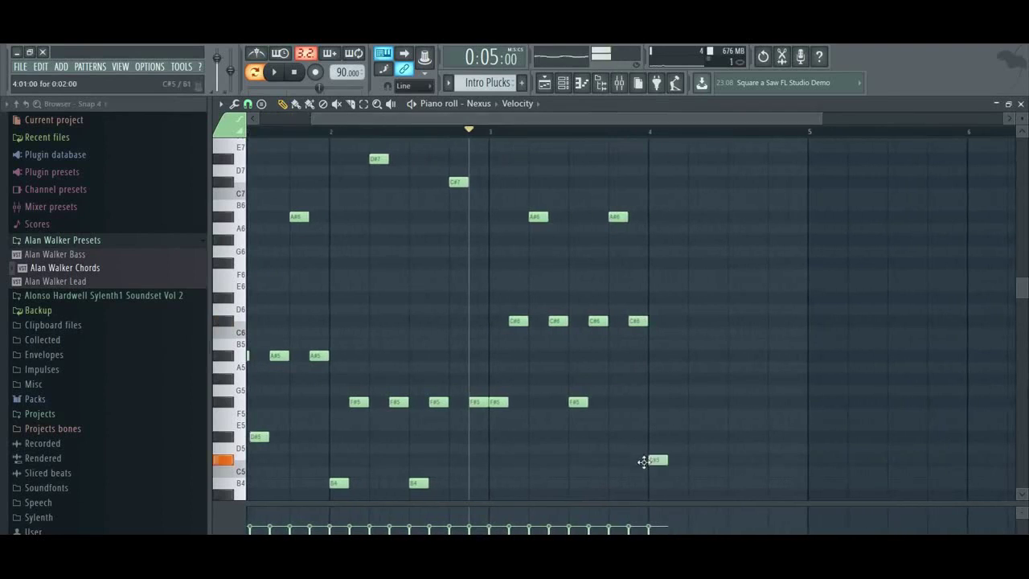
key(space)
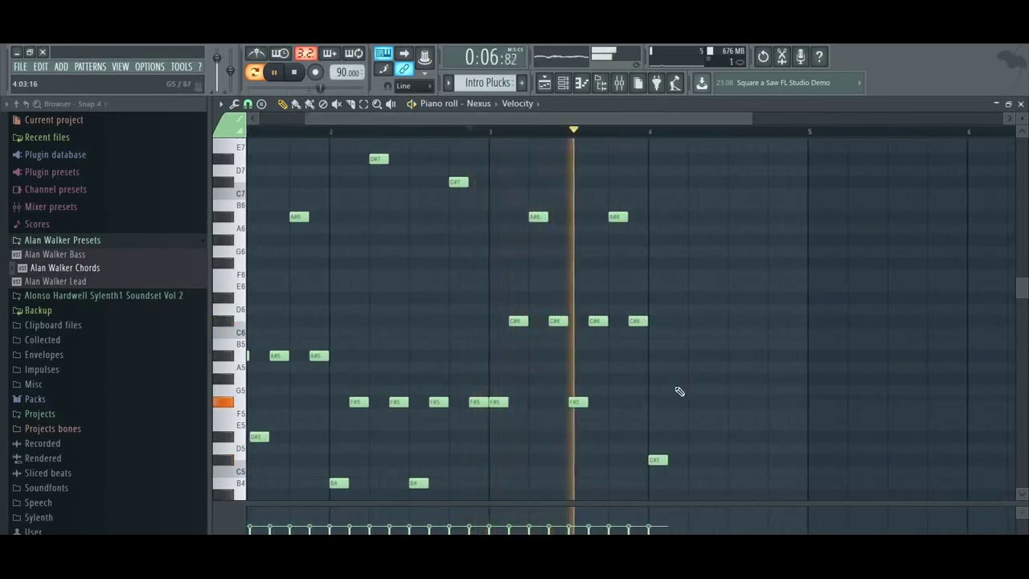
Complete bar 4 with consecutive G#5, F6, G#5, C#5, G#5, F6 and G#5 notes while playing the melody
click(677, 389)
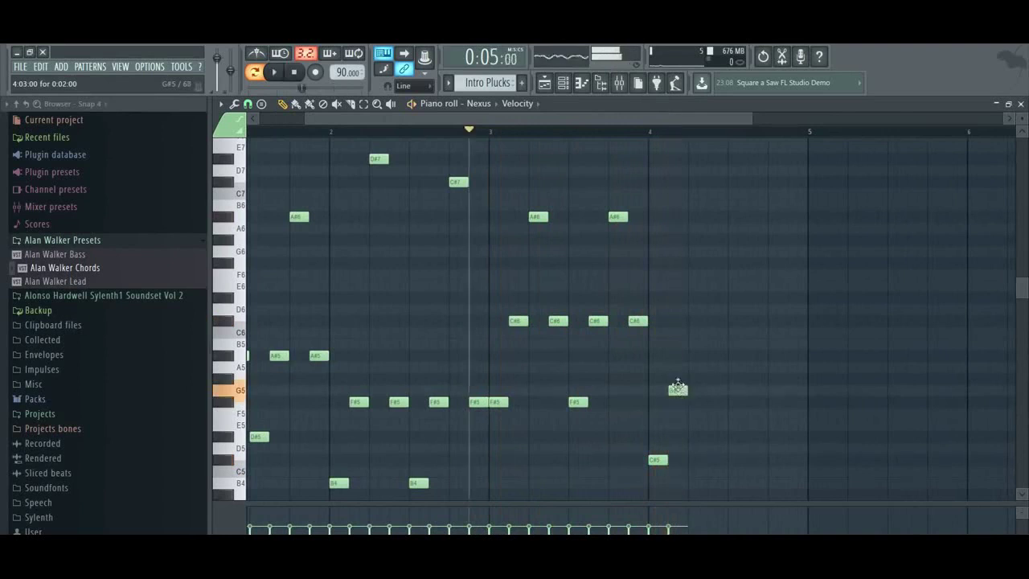
drag(678, 390, 677, 378)
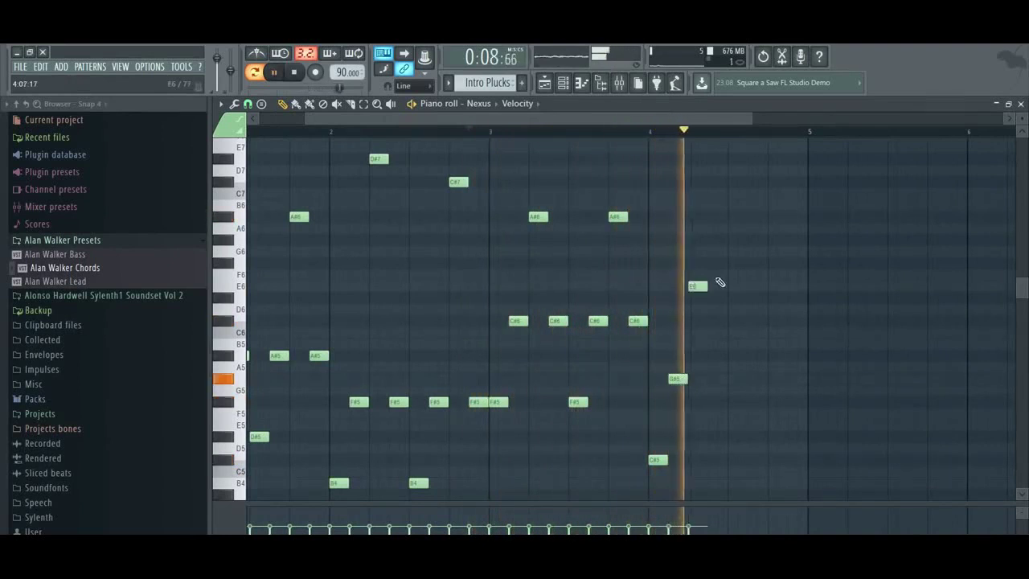
click(696, 275)
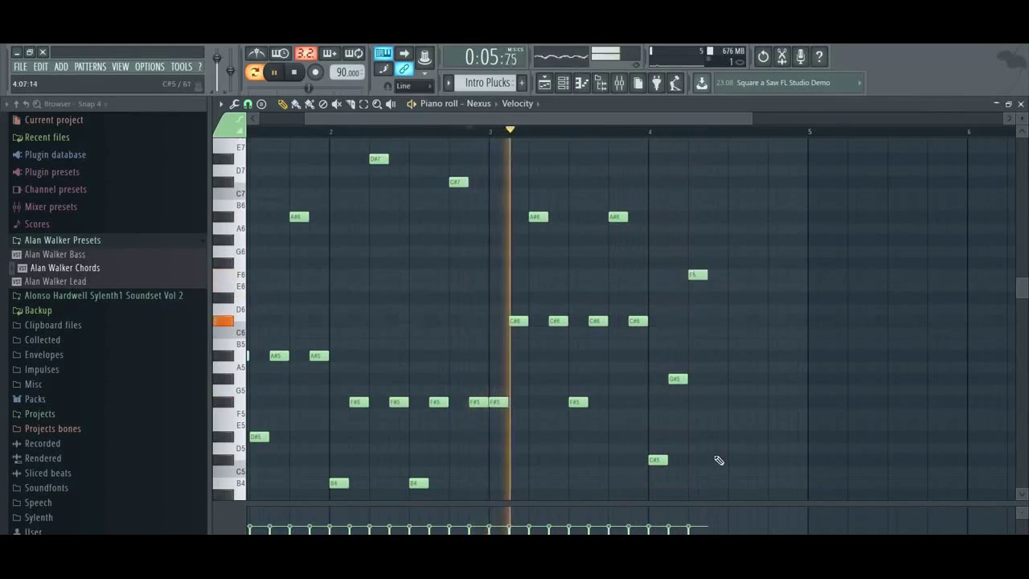
click(718, 379)
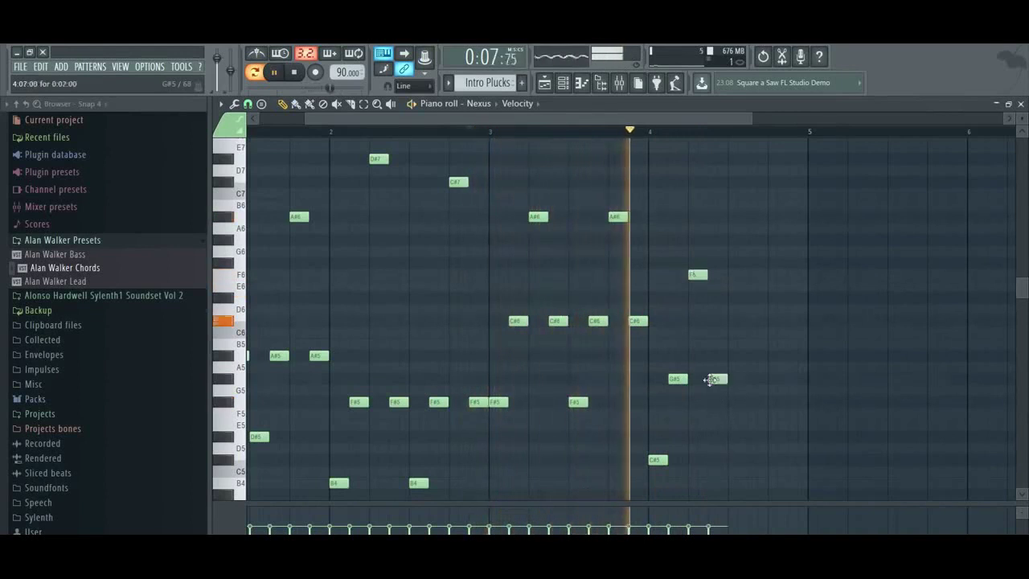
click(735, 460)
key(space)
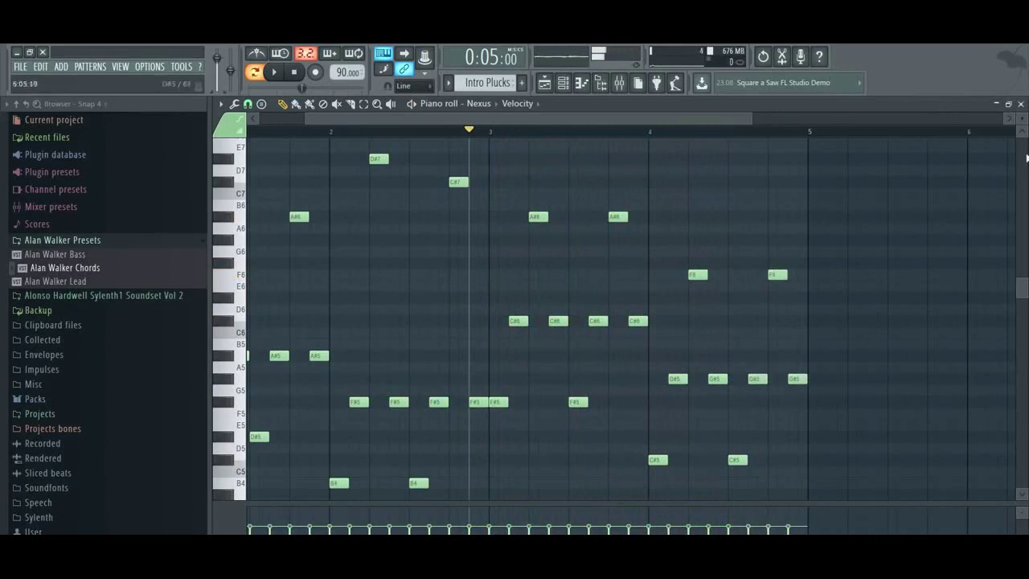
Rename the Nexus channel Intro Plucks 1 and route it to mixer track 3
click(1021, 104)
click(482, 157)
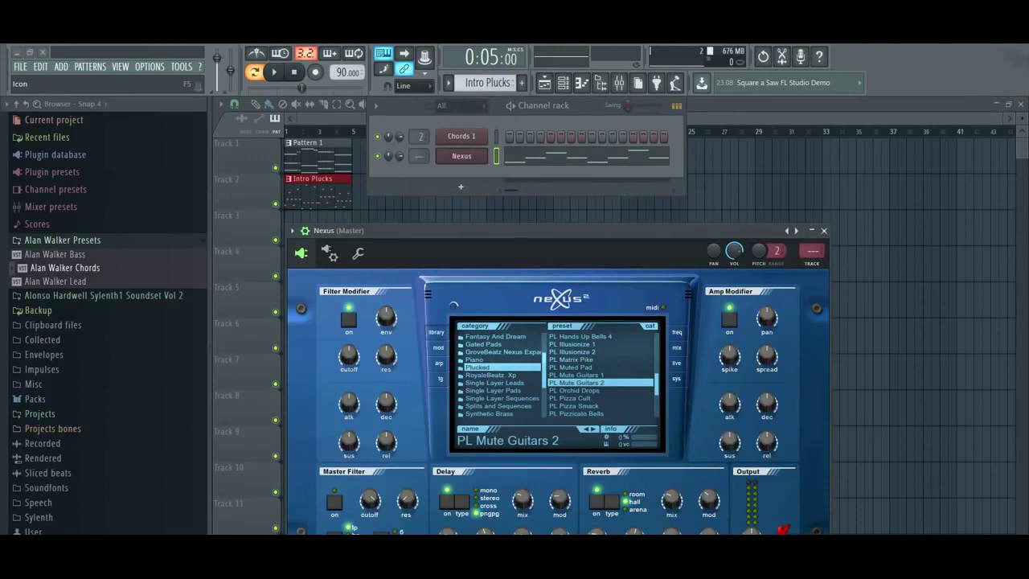
key(Return)
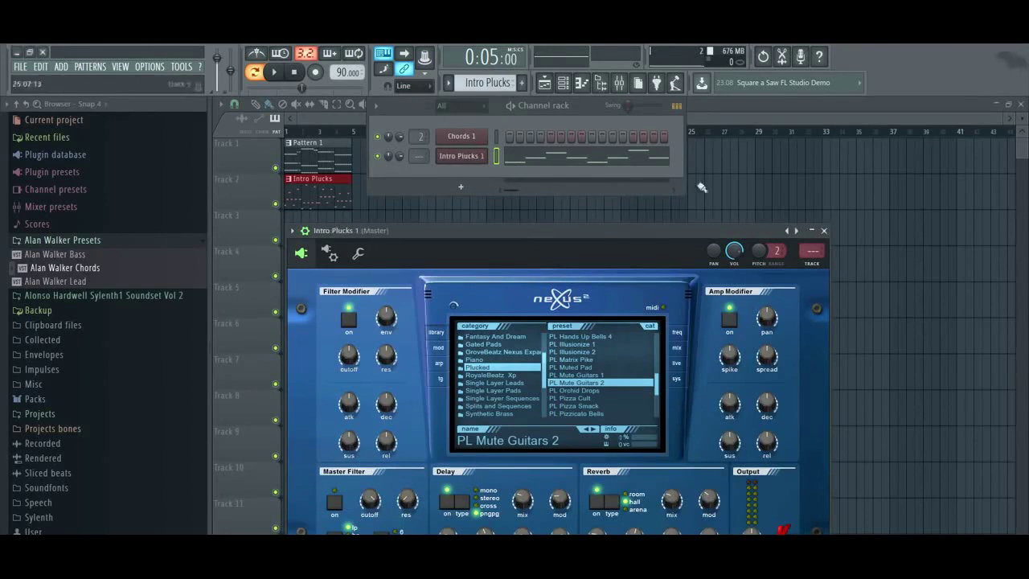
click(810, 255)
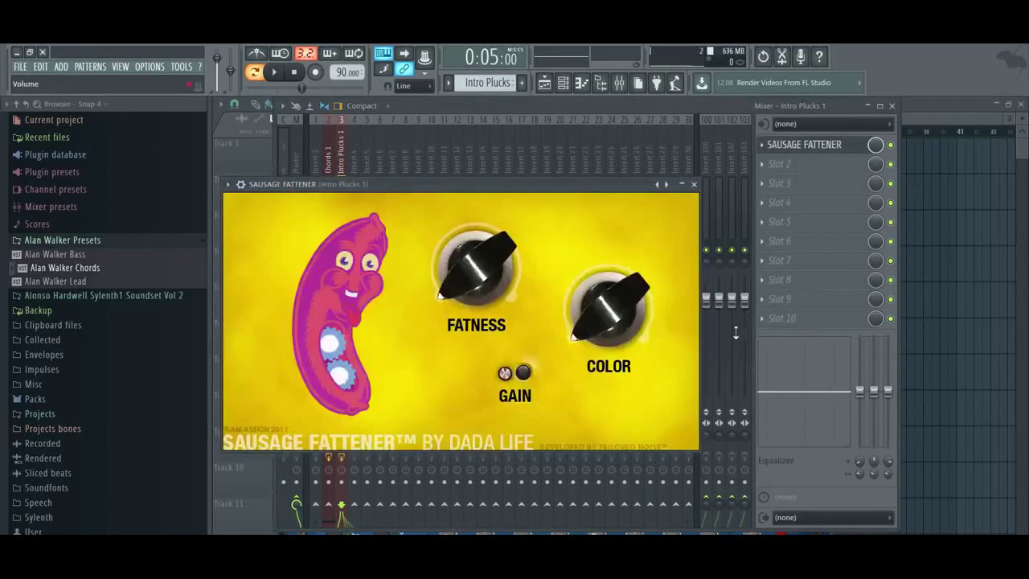
Set up Sausage Fattener on the Intro Plucks 1 mixer track with about 15% fatness and 10% color, checking by playback
drag(617, 291, 619, 303)
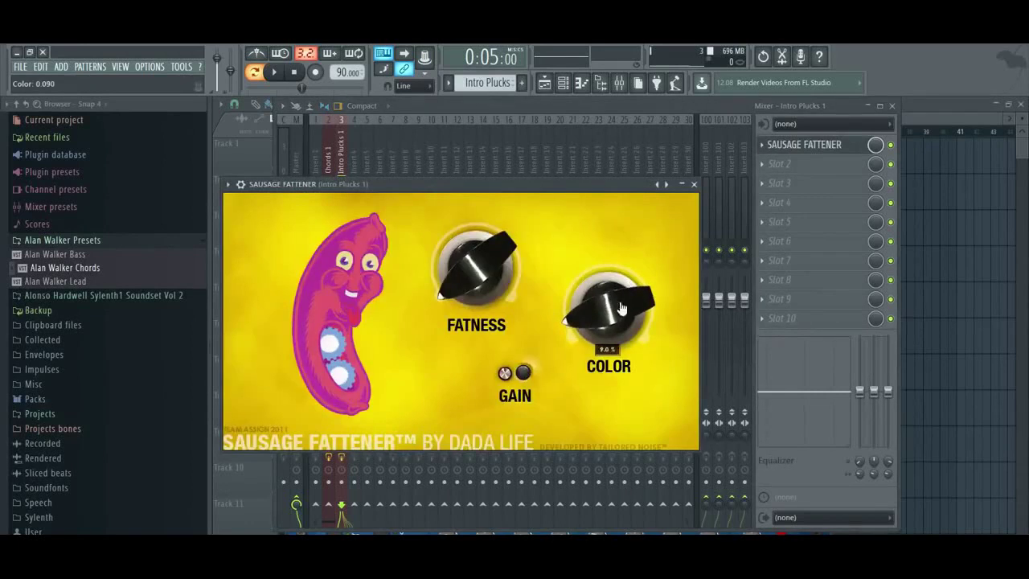
drag(494, 291, 452, 234)
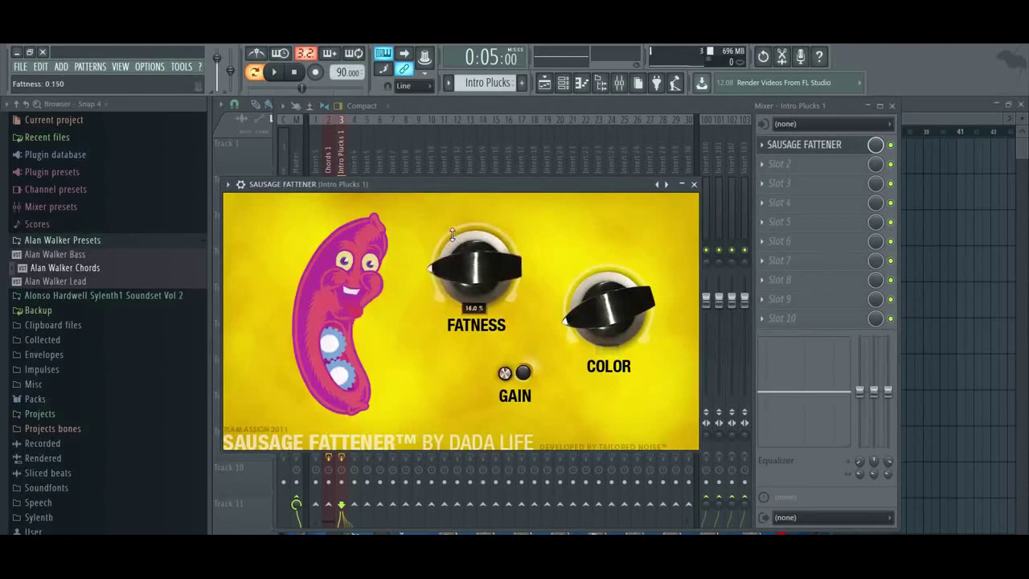
click(271, 72)
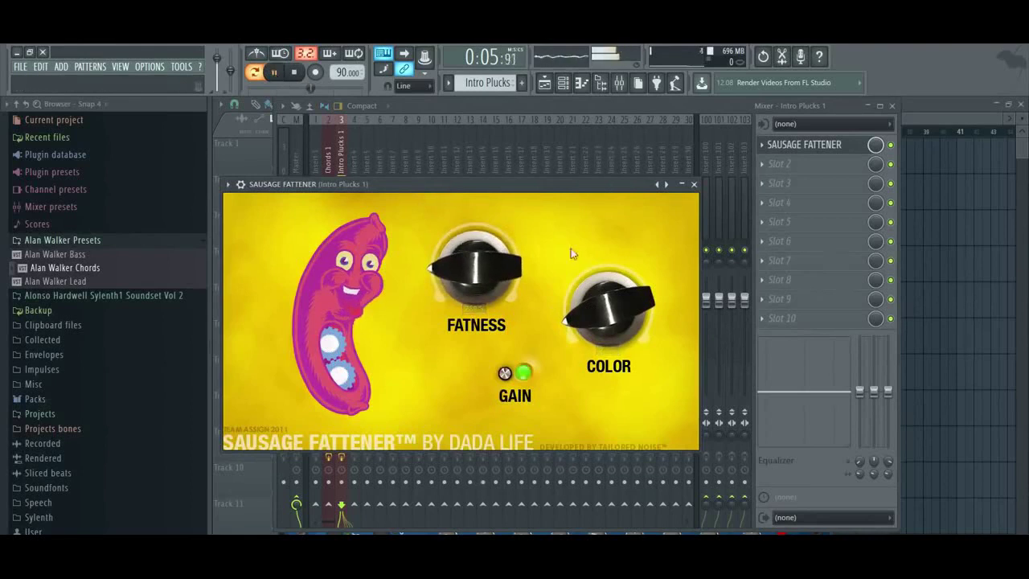
drag(596, 317, 516, 283)
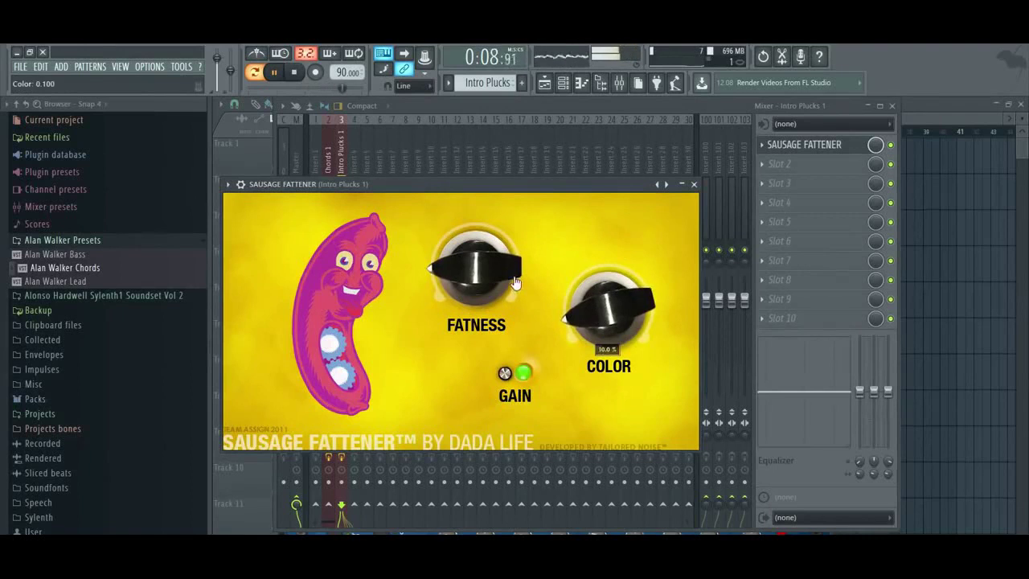
click(694, 184)
click(891, 105)
key(space)
Remove the Pattern 1 clip from the playlist and duplicate the Intro Plucks clip three times on Track 2
right_click(319, 163)
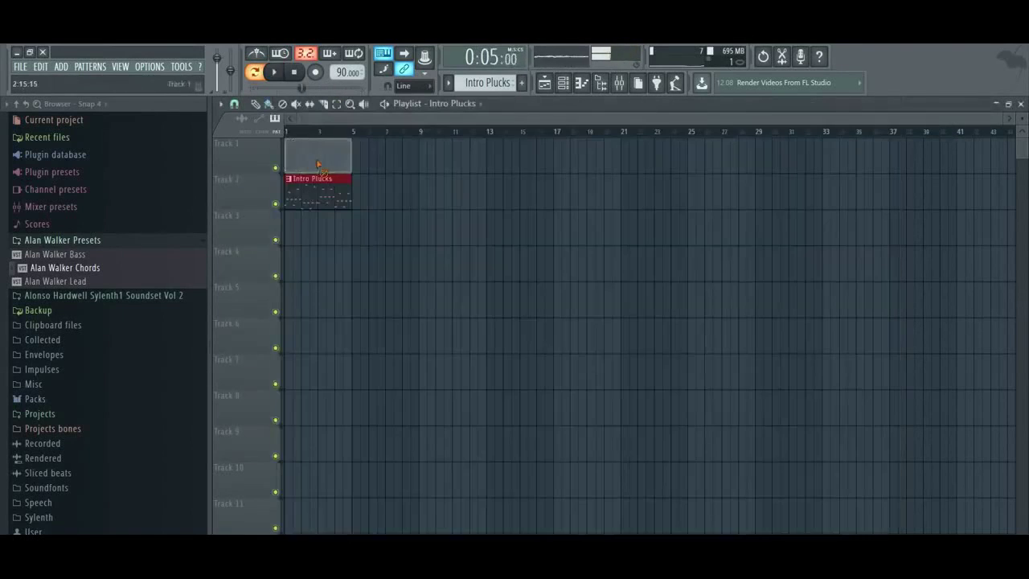
key(ctrl+b)
key(ctrl+b)
key(ctrl+b)
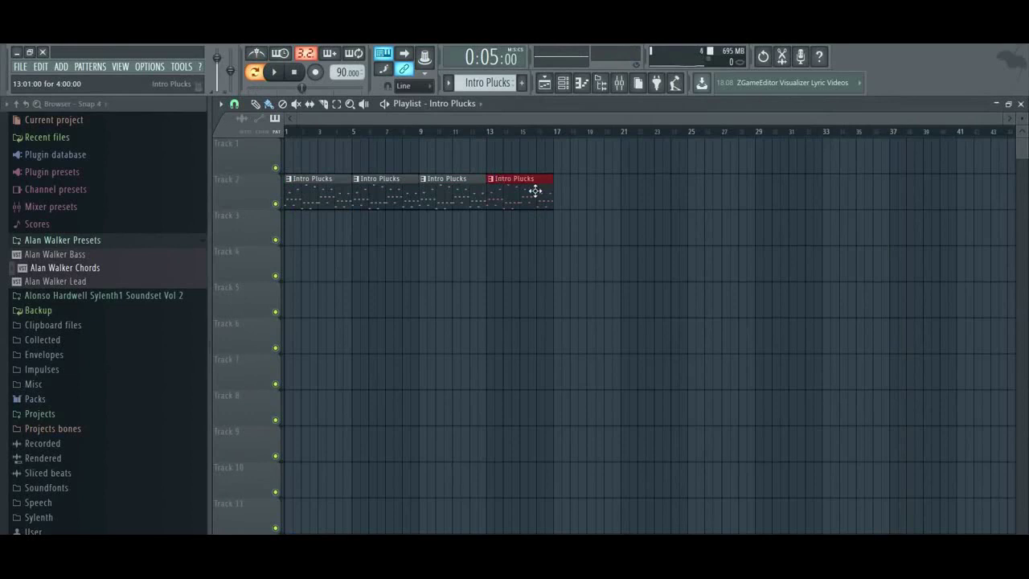
Place Pattern 1 chord clips on Track 1 at bars 9 and 13 and play the song from about bar 8
key(minus)
click(430, 163)
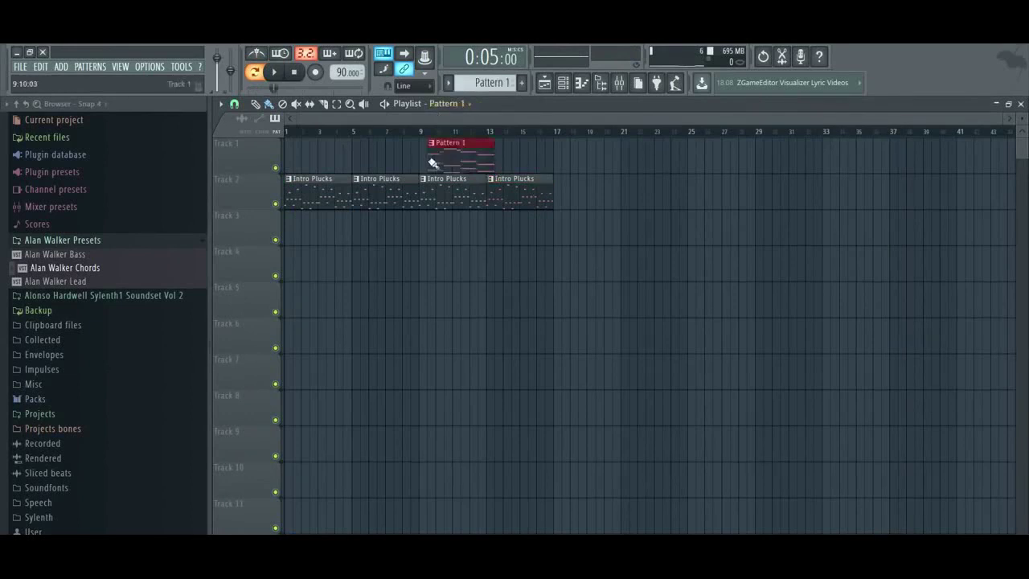
drag(448, 161, 439, 161)
key(space)
click(400, 131)
click(503, 157)
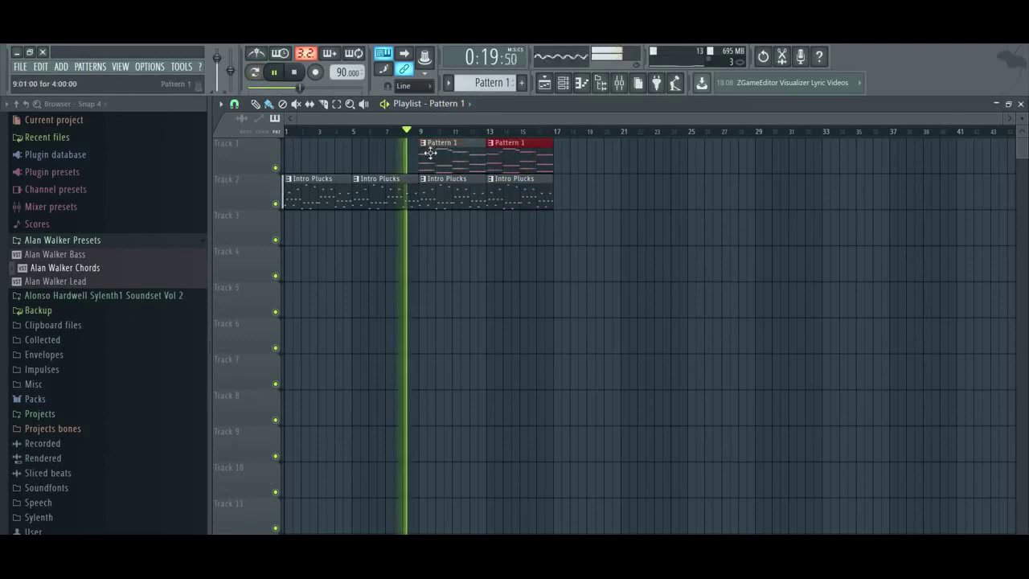
Set the Sausage Fattener on Intro Plucks 1 to 13% fatness and 8% color during playback
click(620, 85)
click(772, 149)
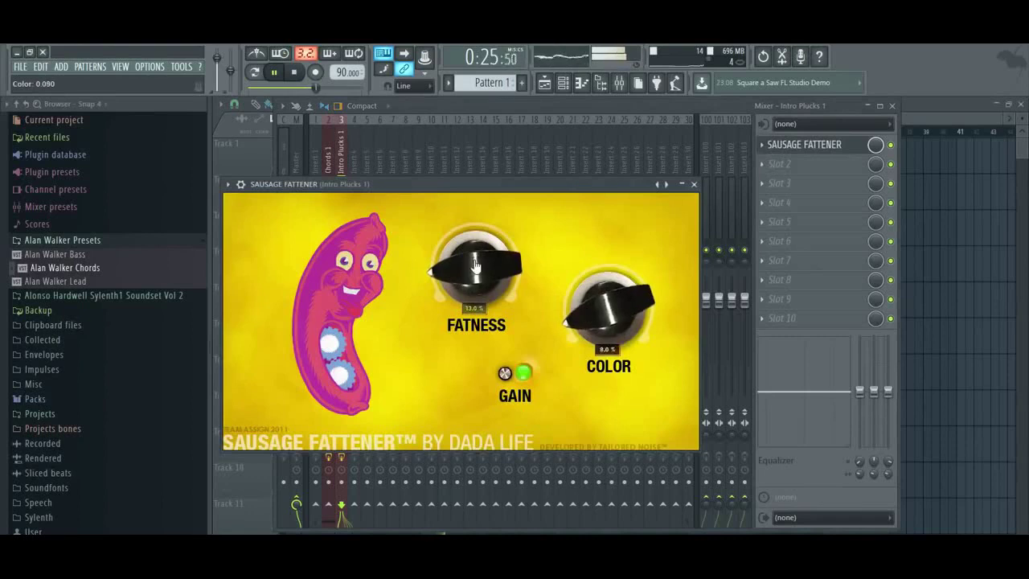
drag(497, 262, 497, 256)
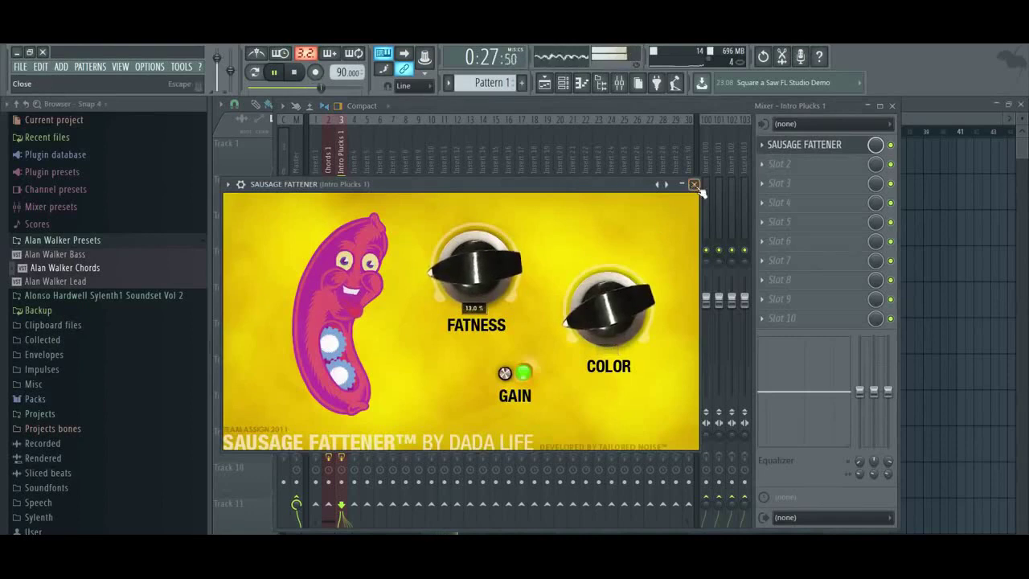
click(693, 184)
click(891, 106)
Try The Glue compressor on the Chords 1 mixer track with 3.0 dB of makeup gain
click(544, 82)
click(566, 86)
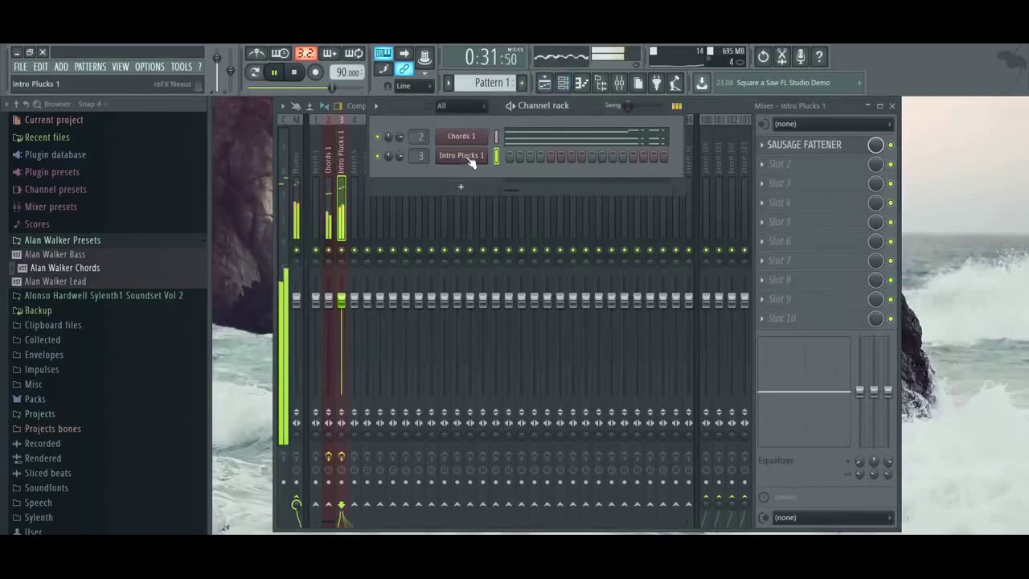
click(328, 163)
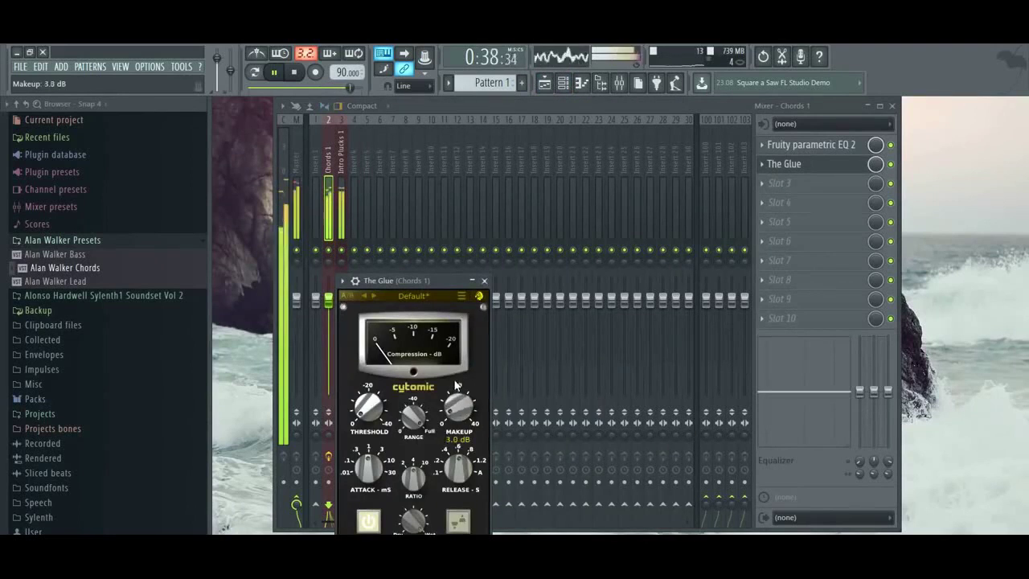
click(484, 281)
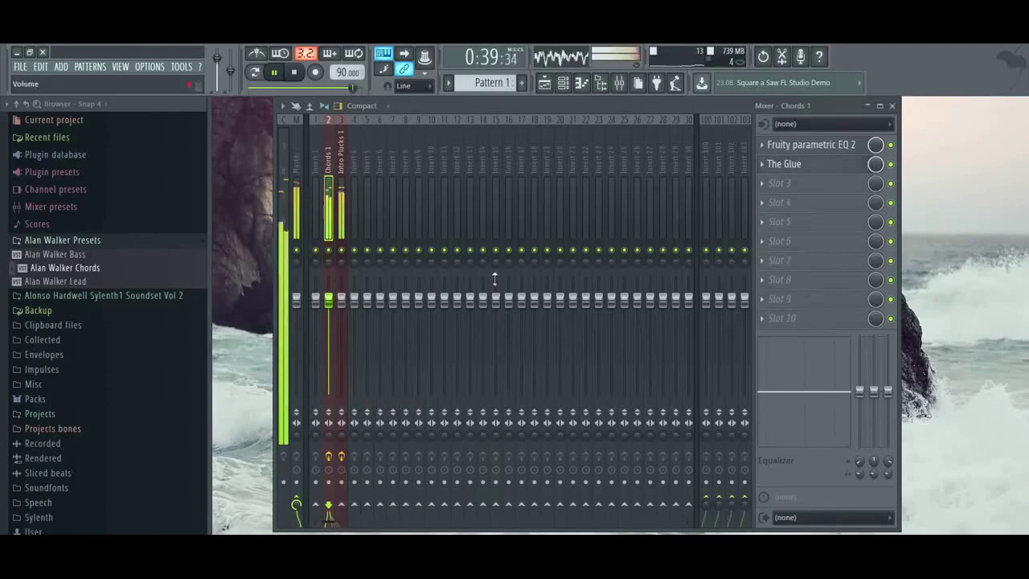
click(762, 169)
Lower the Intro Plucks 1 mixer fader slightly and play the arrangement from bar 9
click(343, 161)
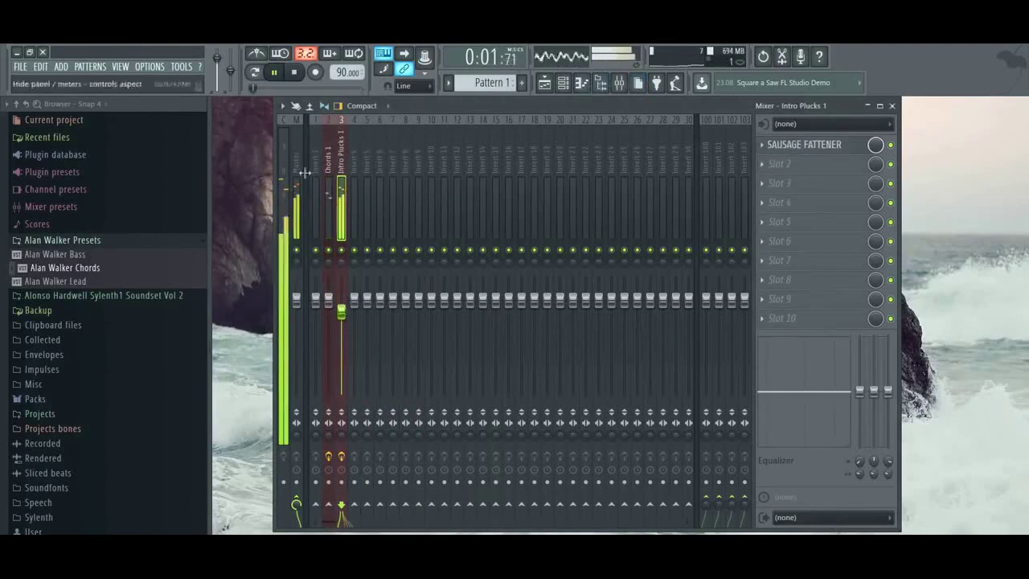
click(544, 83)
click(422, 131)
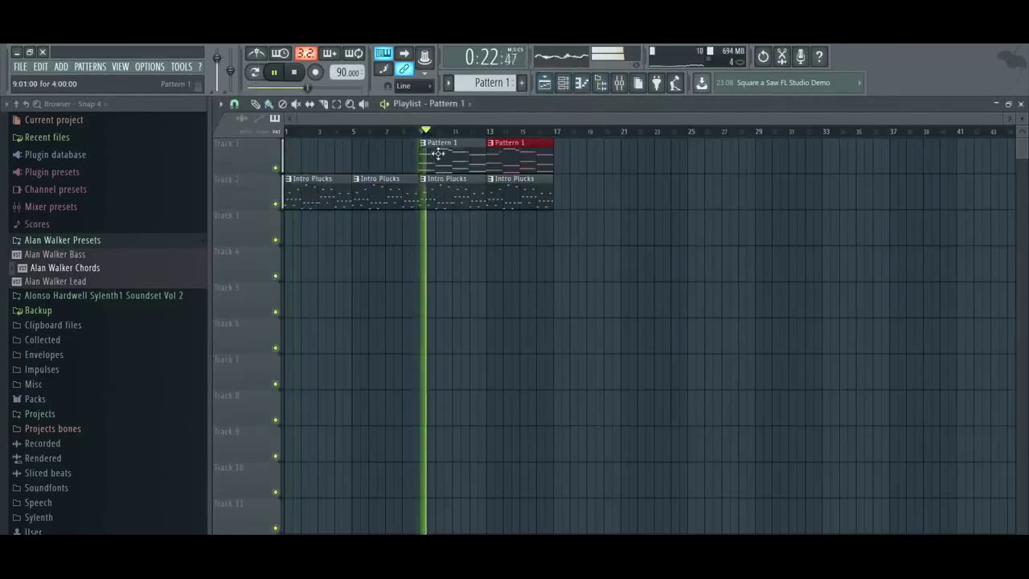
Check the chord notes of Pattern 1 and adjust the Filter Control cutoff of the Chords 1 synth during playback
double_click(438, 153)
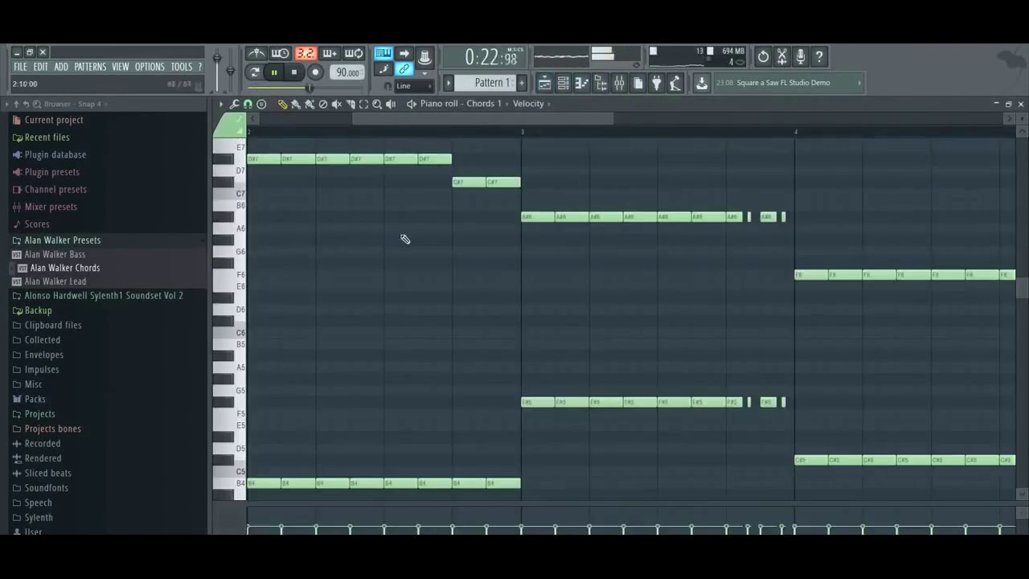
click(1020, 104)
click(461, 136)
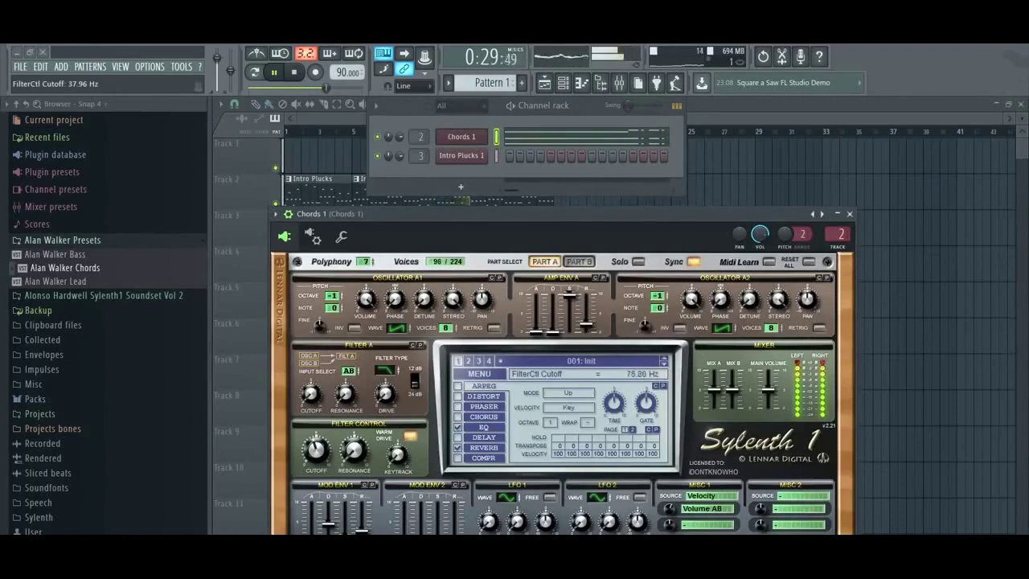
click(849, 214)
Stop playback, add a Sylenth1 channel in Pattern 3 and load the Alan Walker Lead preset into it
click(293, 71)
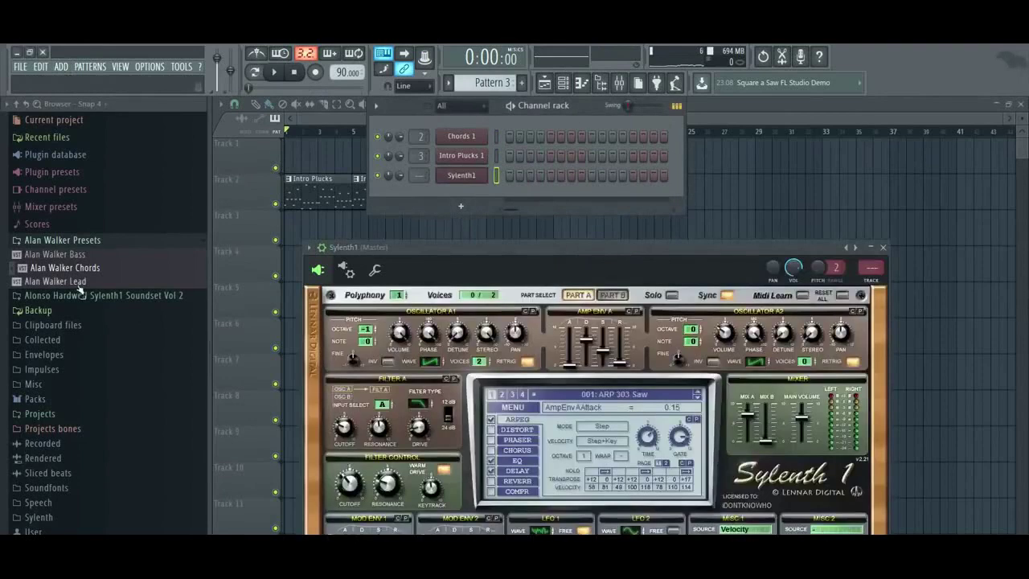
drag(80, 288, 480, 180)
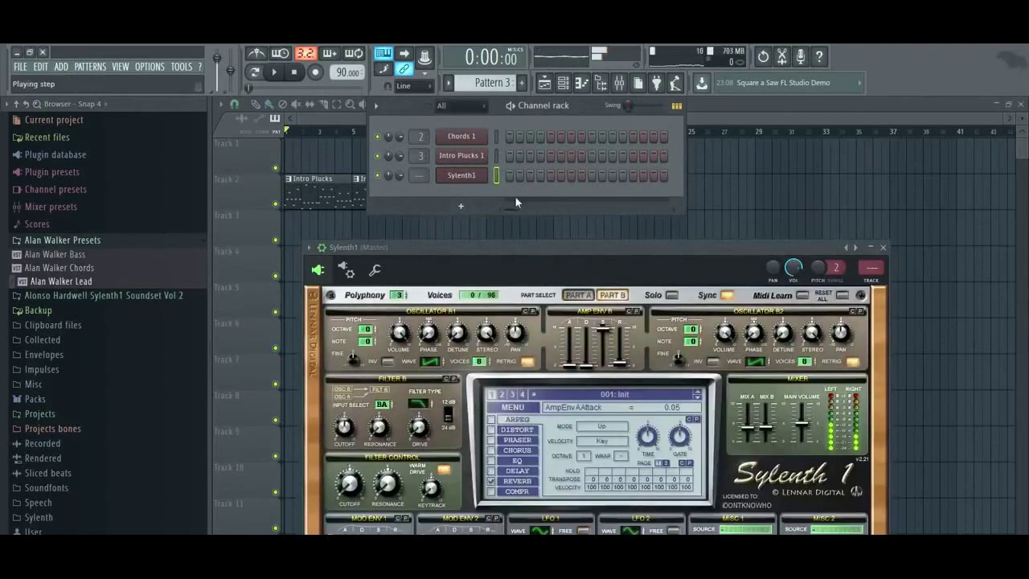
mouse_move(560, 242)
mouse_down()
mouse_move(557, 214)
mouse_move(556, 232)
mouse_up()
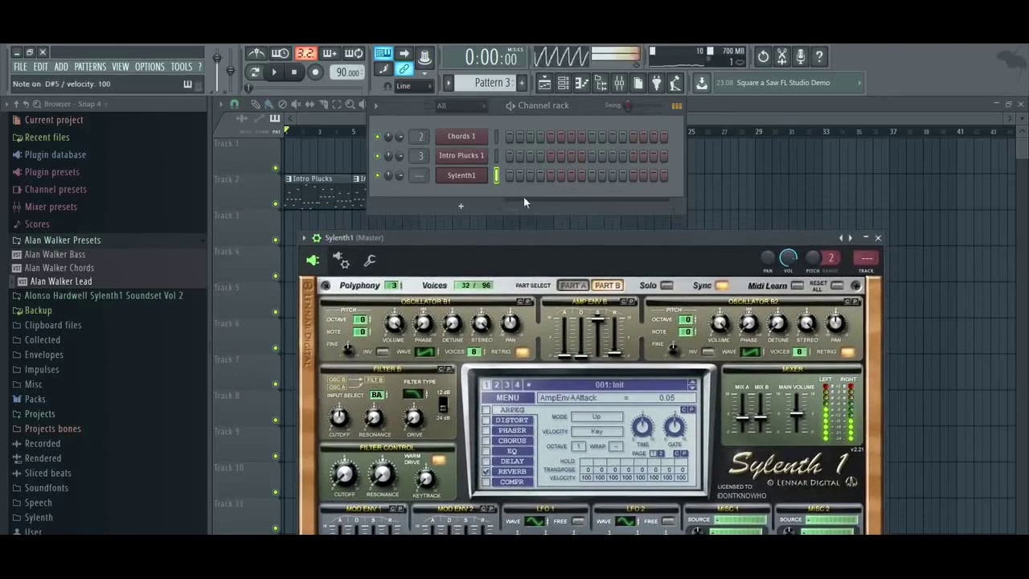
Program bars 1 and 2 of the Sylenth1 lead with one note per beat: three F#6, A#6, three D#7 and C#7
key(F7)
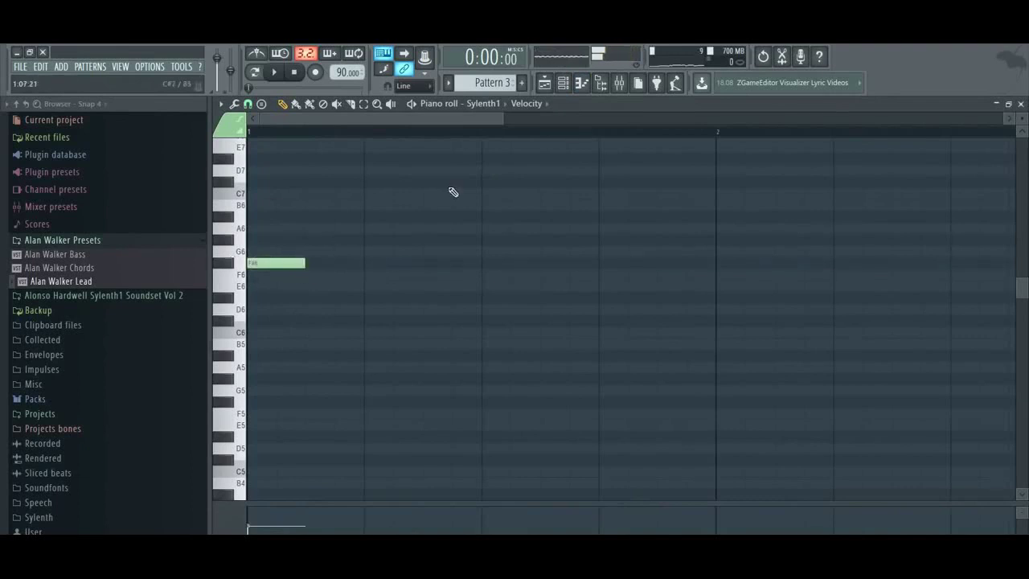
scroll(512, 140, down, 5)
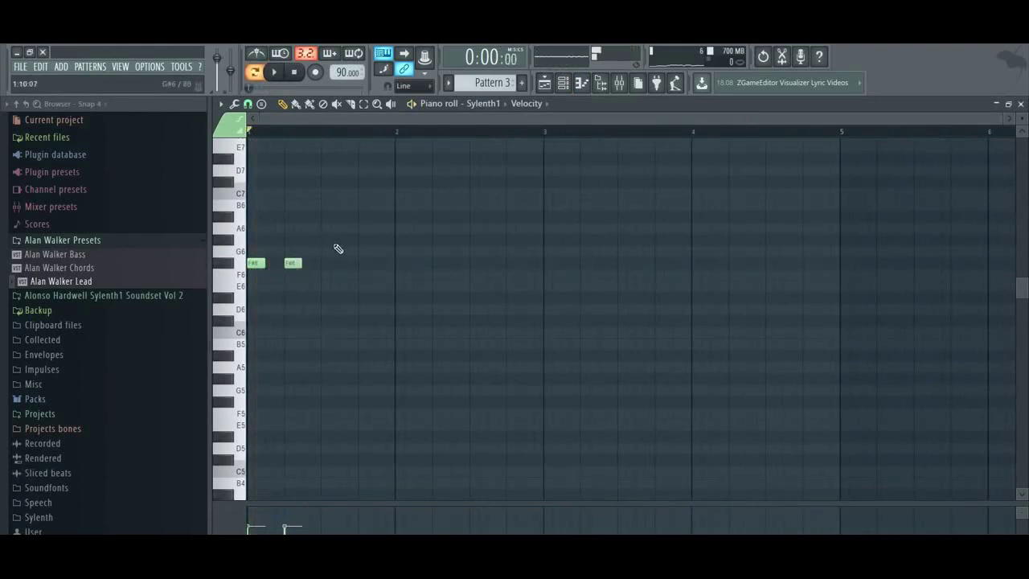
click(361, 219)
scroll(366, 221, up, 1)
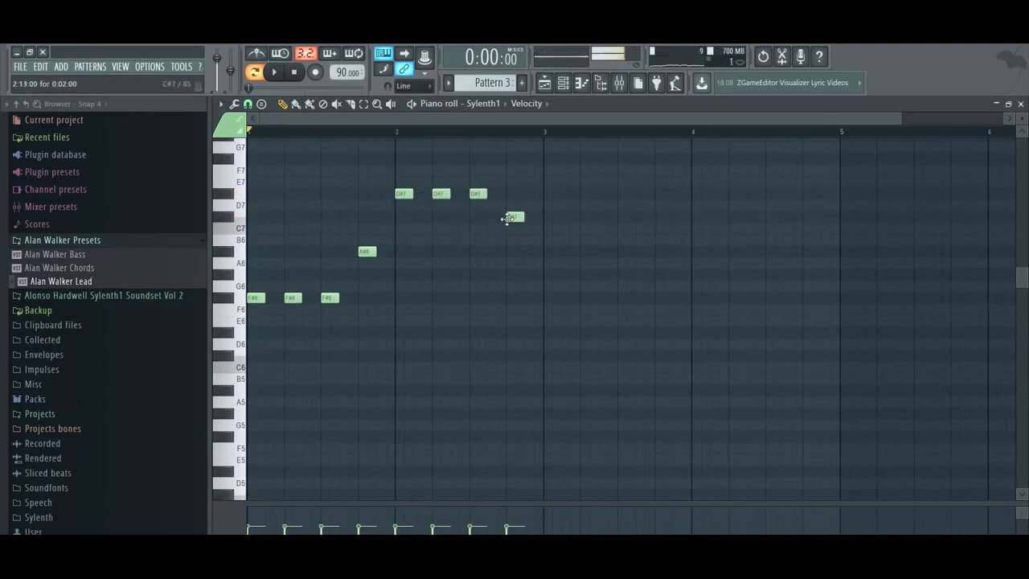
Program bars 3 and 4 of the Sylenth1 lead with one note per beat: four A#6 followed by four F6
click(548, 253)
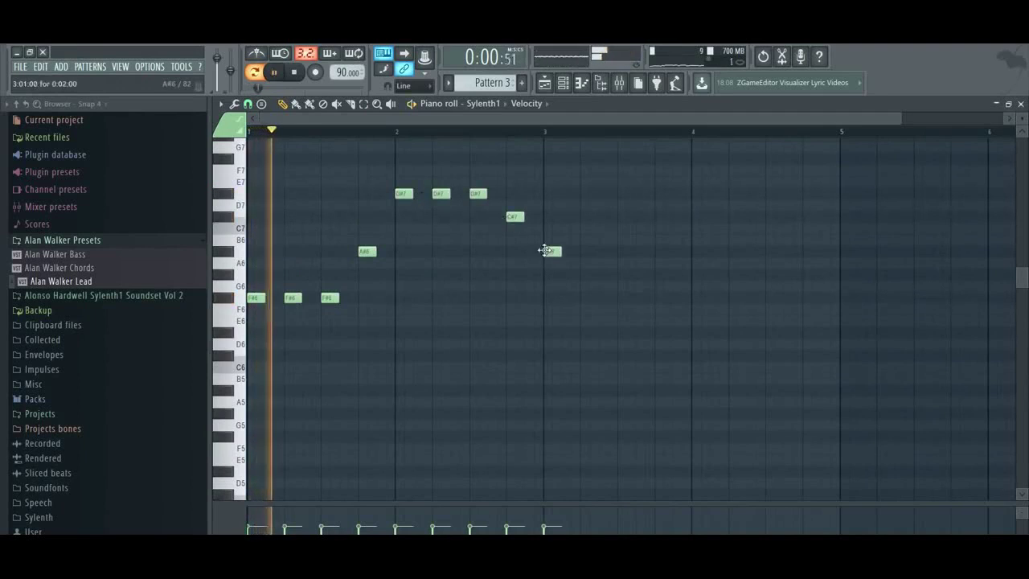
click(585, 253)
click(622, 253)
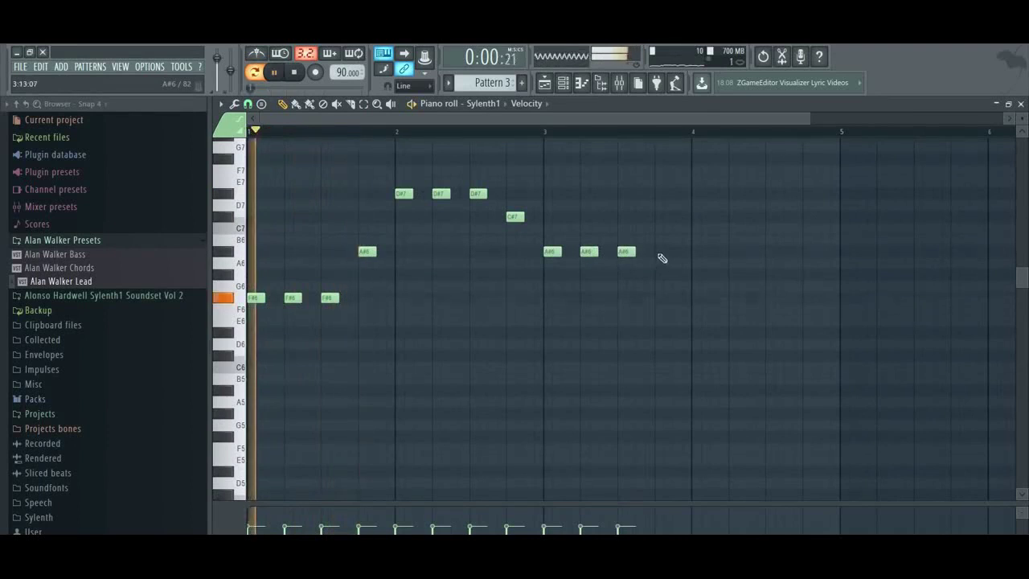
click(660, 252)
click(696, 310)
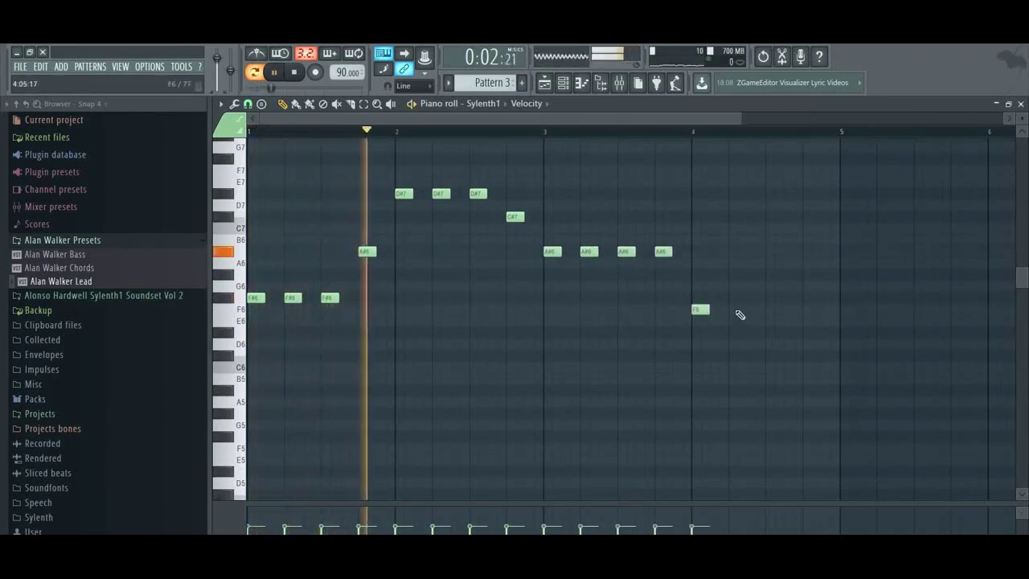
click(733, 310)
click(768, 310)
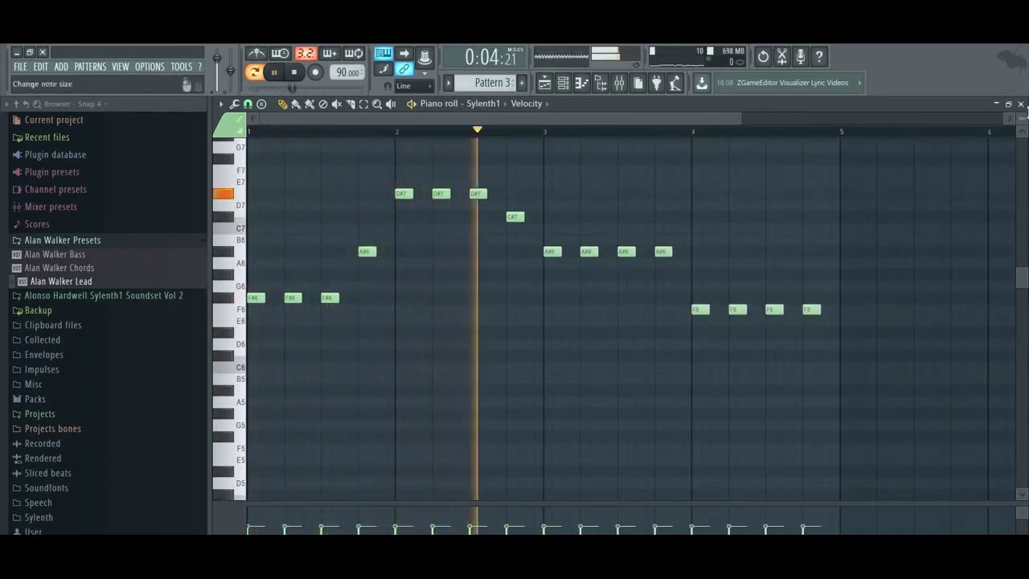
click(1021, 104)
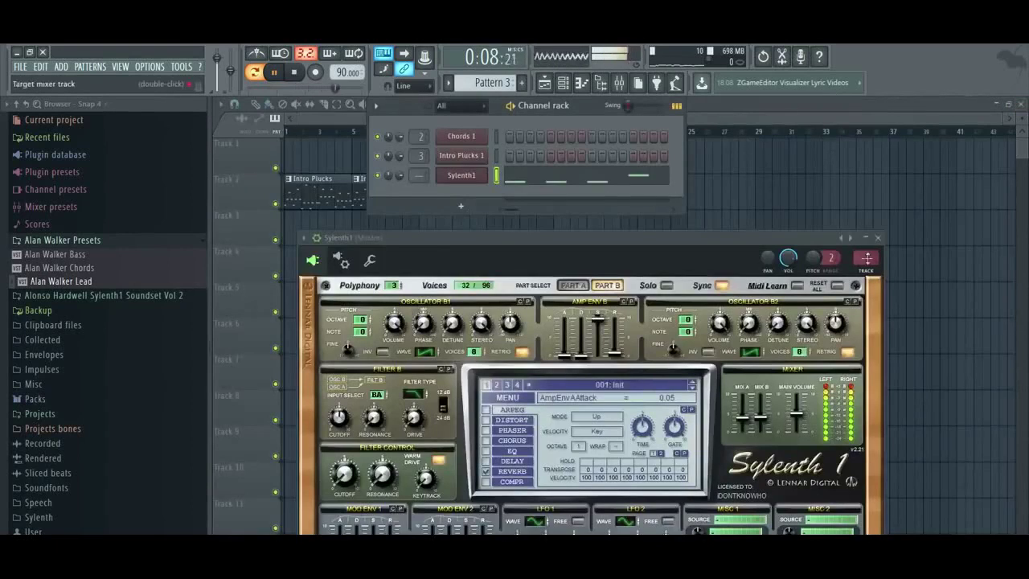
Route the Sylenth1 lead to mixer track 4 and add Fruity Parametric EQ 2 with a steep low cut and slightly reduced band 5 and highs
double_click(866, 272)
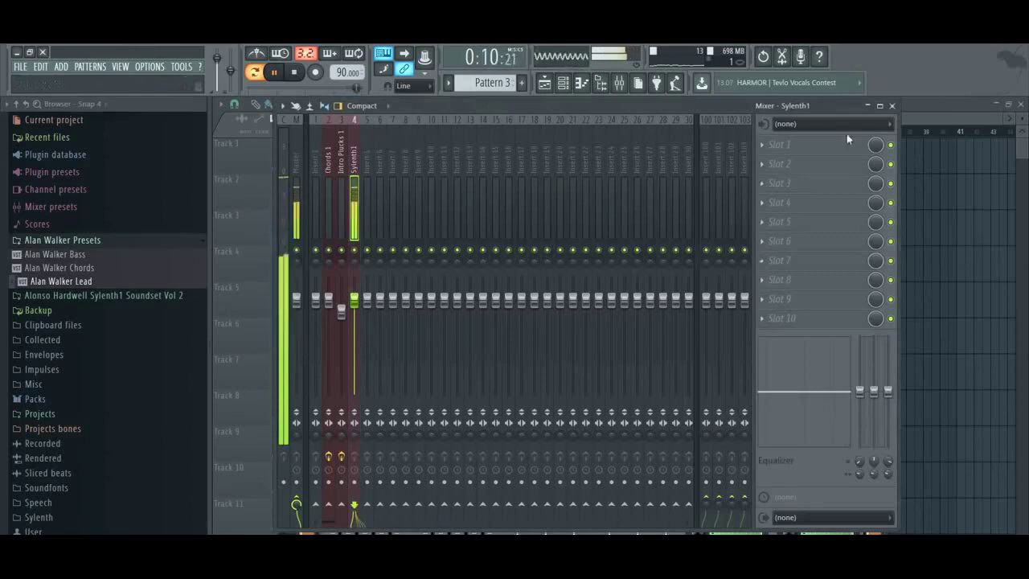
click(891, 281)
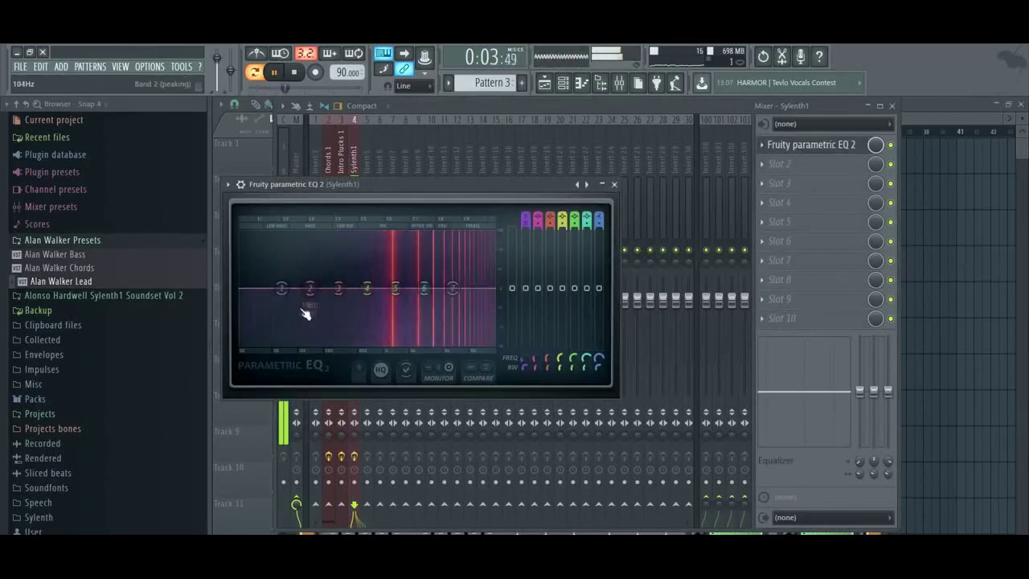
drag(282, 290, 326, 344)
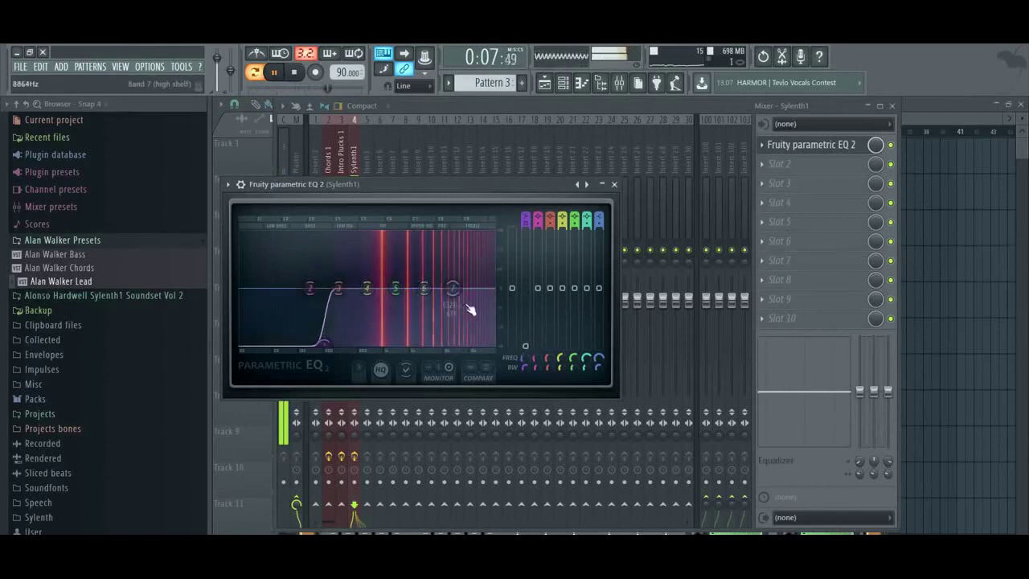
drag(443, 297, 395, 291)
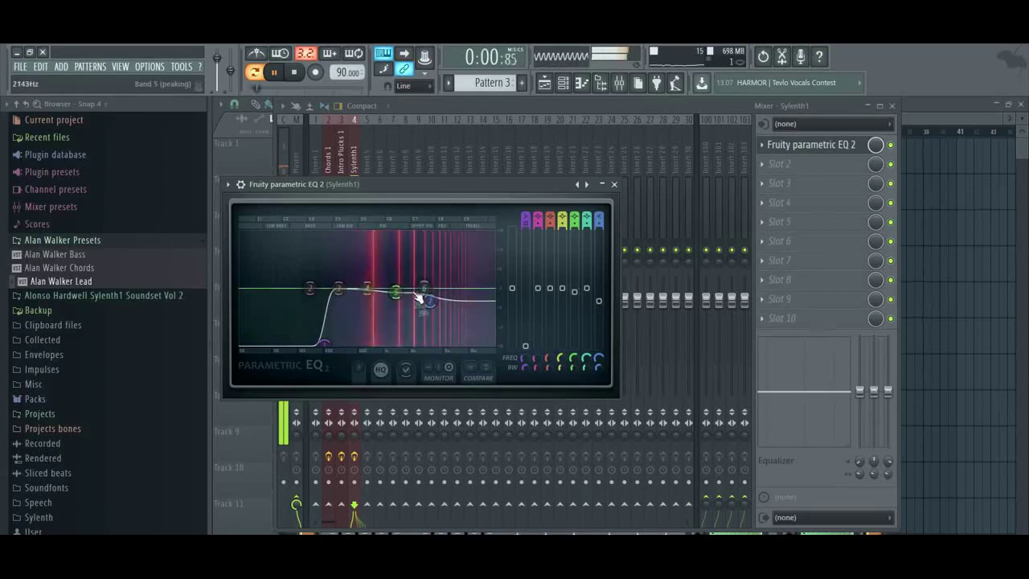
click(615, 185)
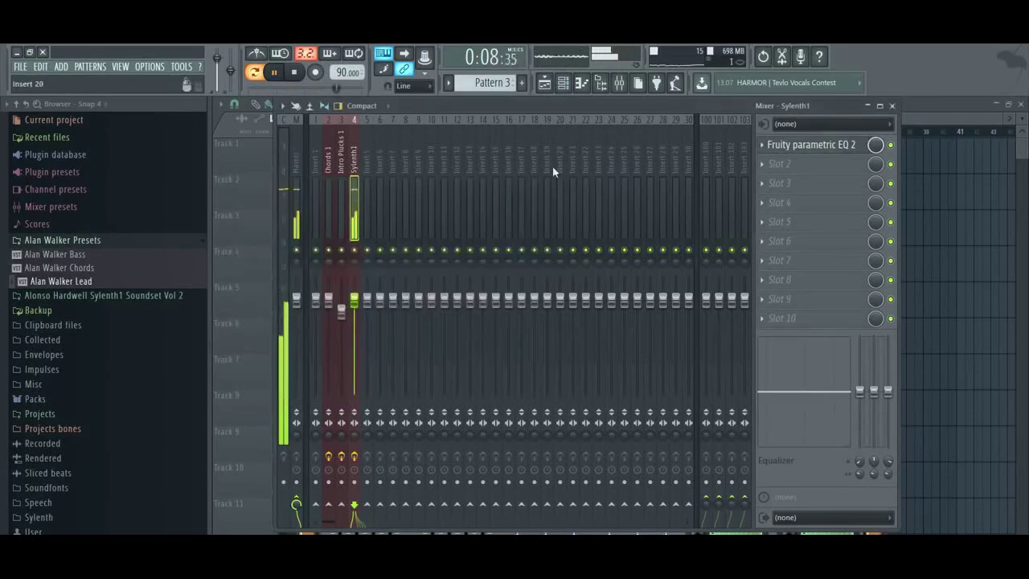
Stop playback and fill bars 1 to 16 of playlist Track 3 with four consecutive Pattern 3 clips
key(space)
click(868, 106)
drag(340, 234, 388, 242)
drag(505, 239, 431, 235)
key(ctrl+b)
Play the arrangement from the start and lower the Sylenth1 mixer fader slightly
click(273, 73)
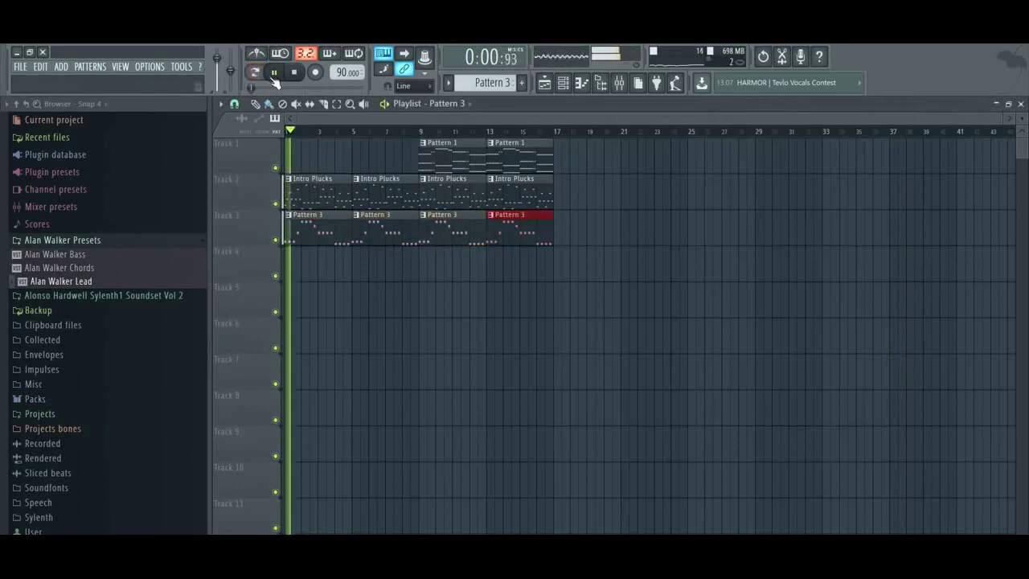
click(619, 82)
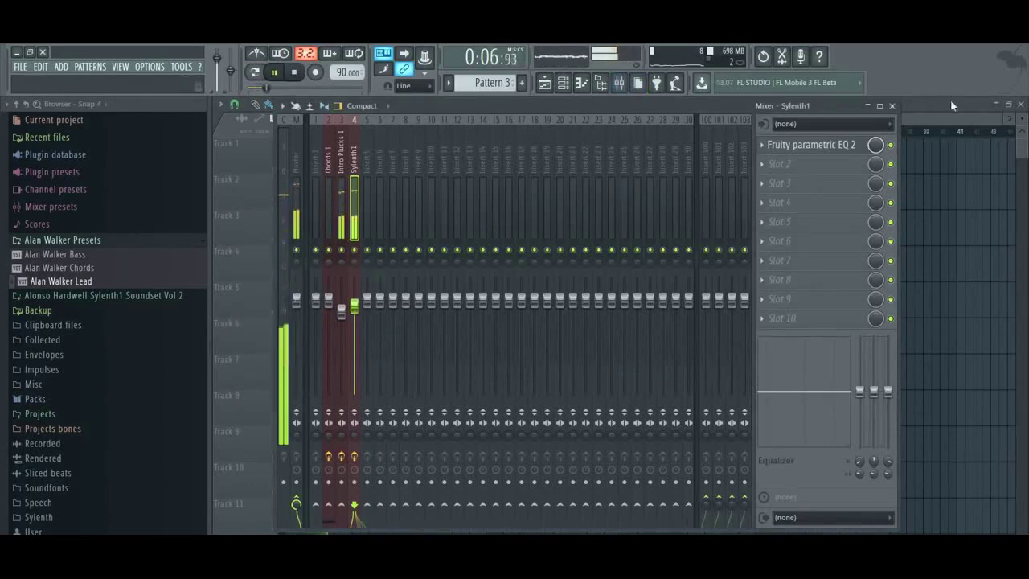
key(F9)
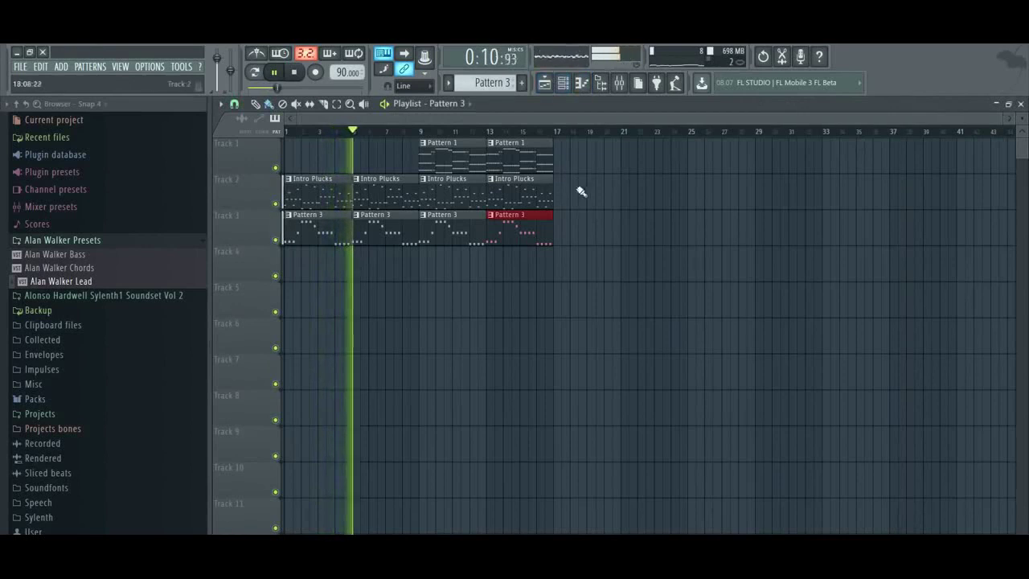
Duplicate the clips of bars 9 to 16 on all three playlist tracks to bars 17 to 24
drag(567, 135, 446, 235)
key(ctrl+b)
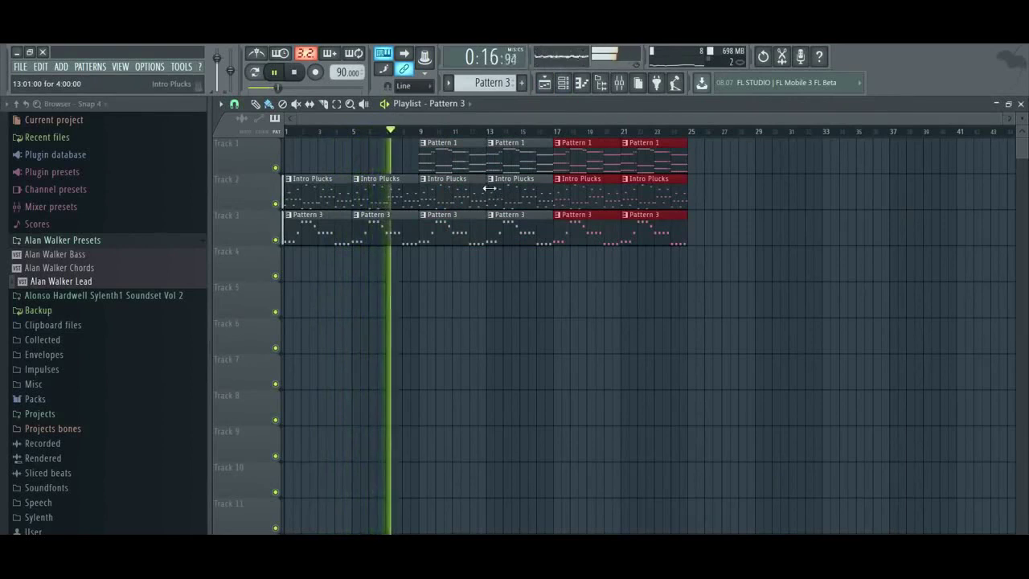
Try lowering the low-cut frequency in the Fruity Parametric EQ 2 of the Chords 1 mixer track
click(562, 82)
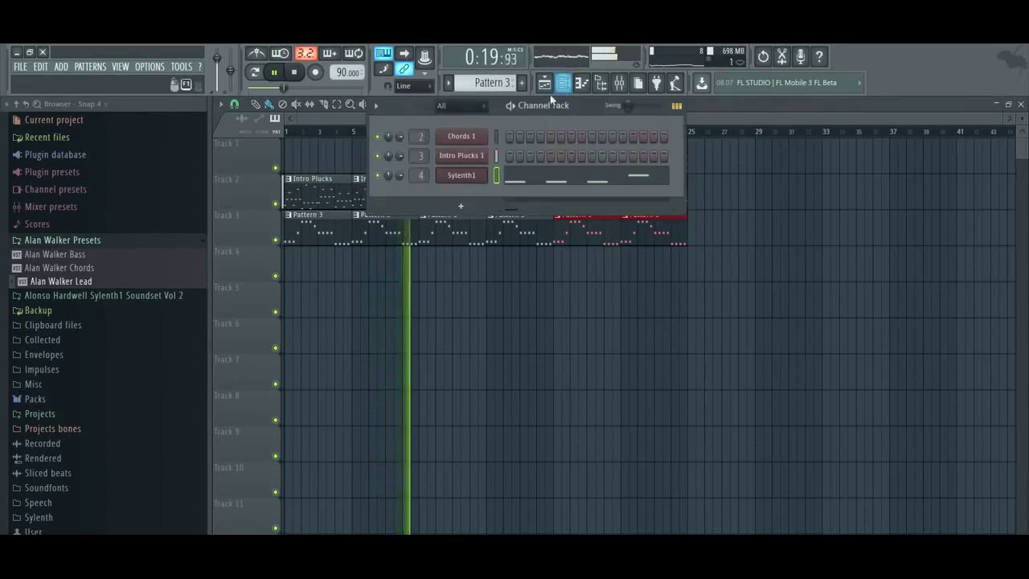
click(462, 136)
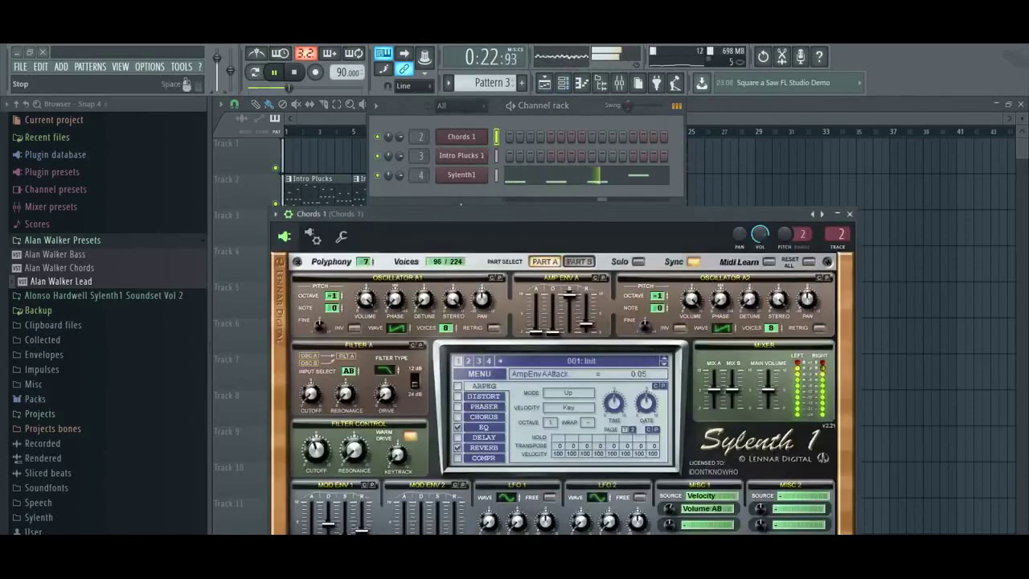
click(618, 83)
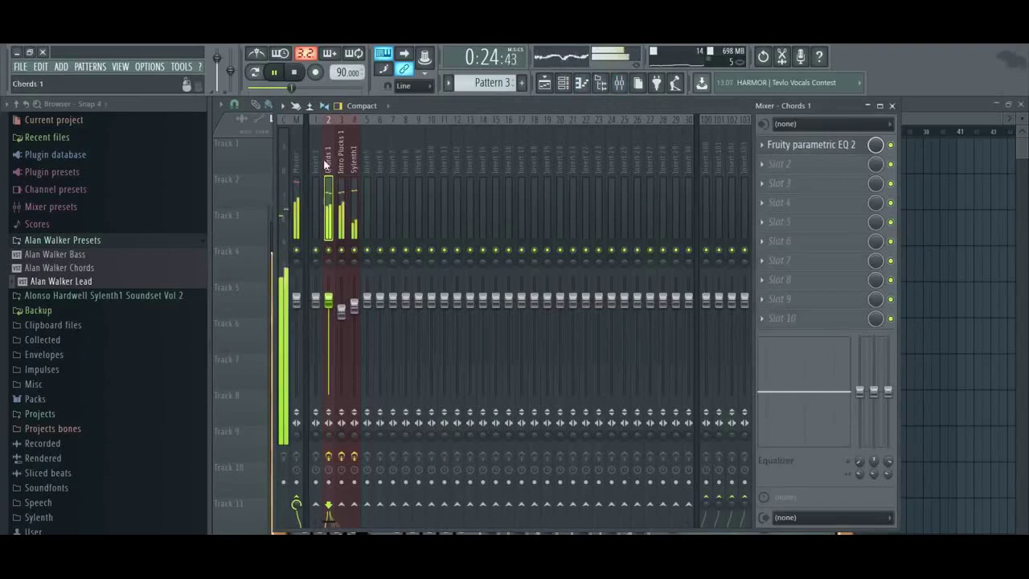
click(796, 149)
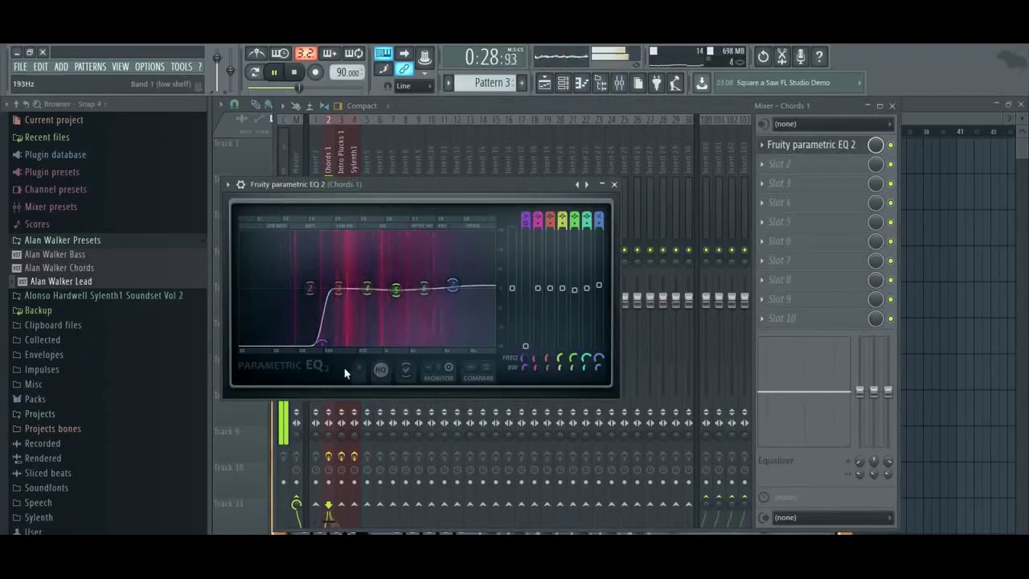
drag(320, 344, 305, 342)
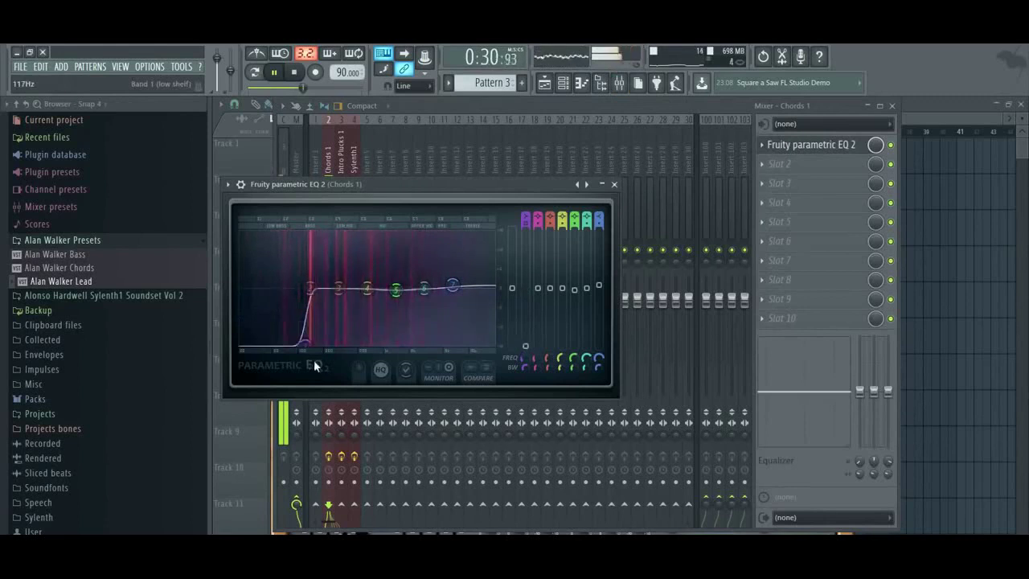
Stop playback and return the Chords 1 track to a flat, default Fruity Parametric EQ 2
key(space)
click(769, 164)
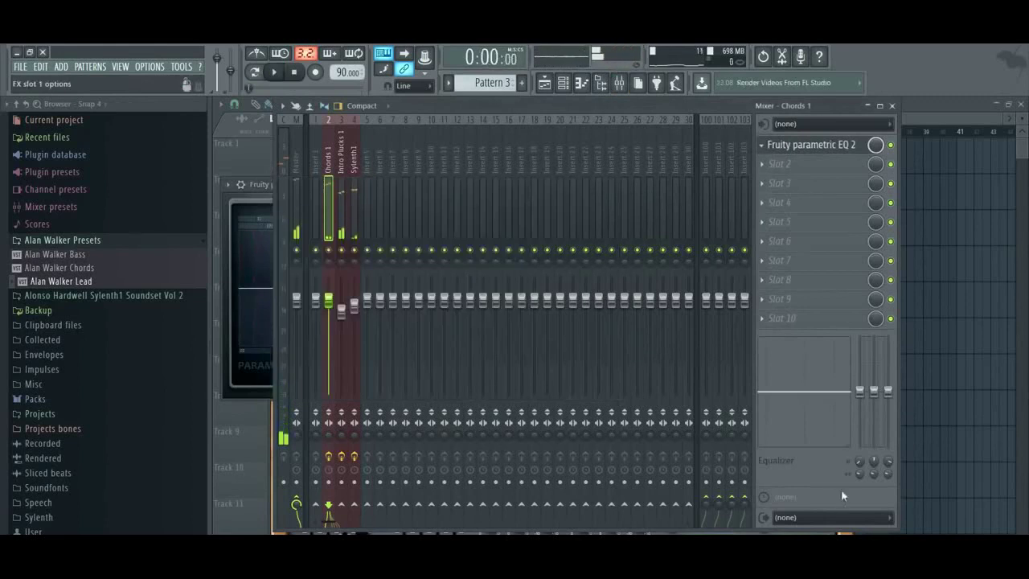
click(254, 306)
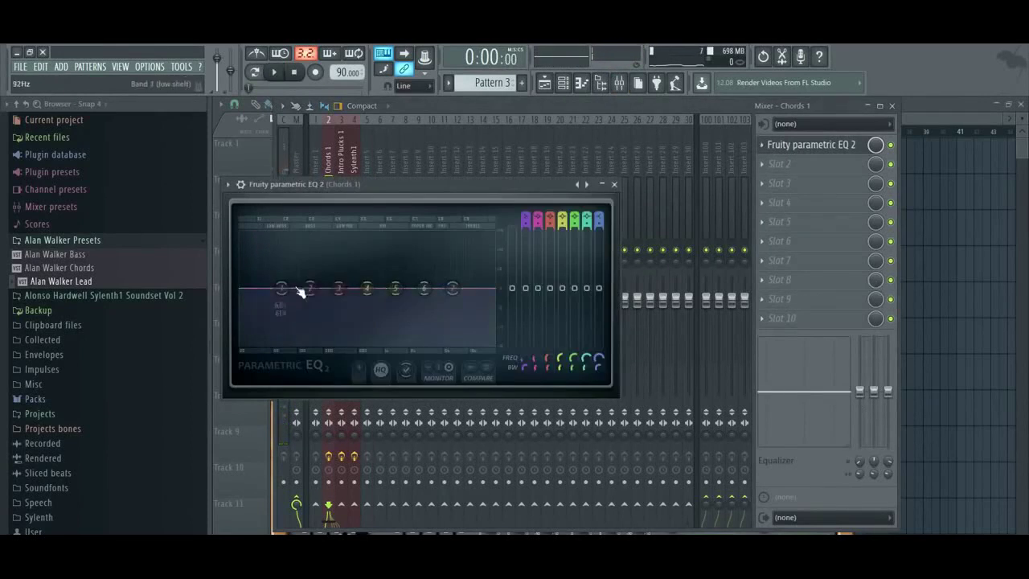
Play the arrangement from just before bar 9 and check the track levels in the mixer
key(space)
click(956, 128)
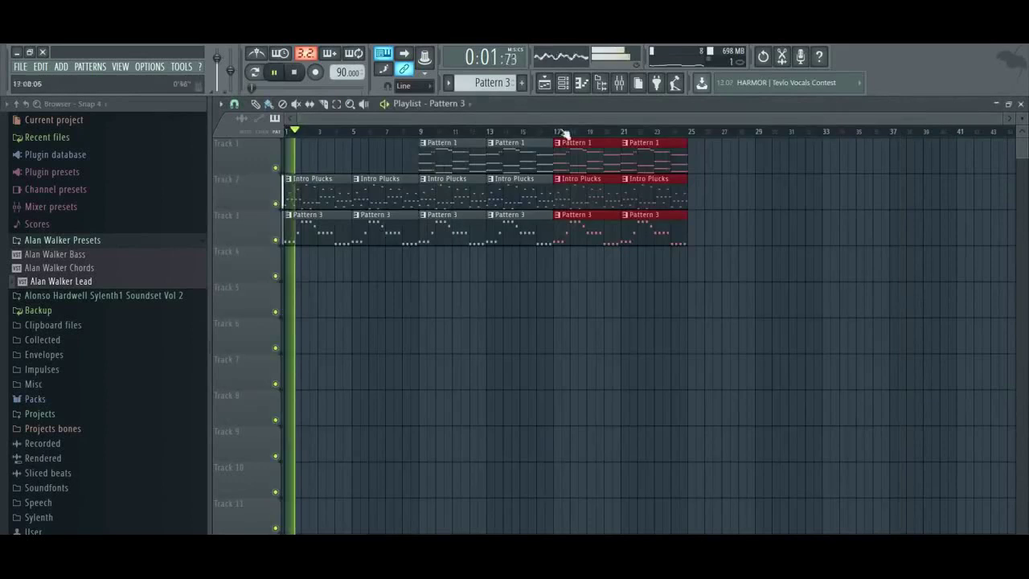
click(410, 131)
click(600, 83)
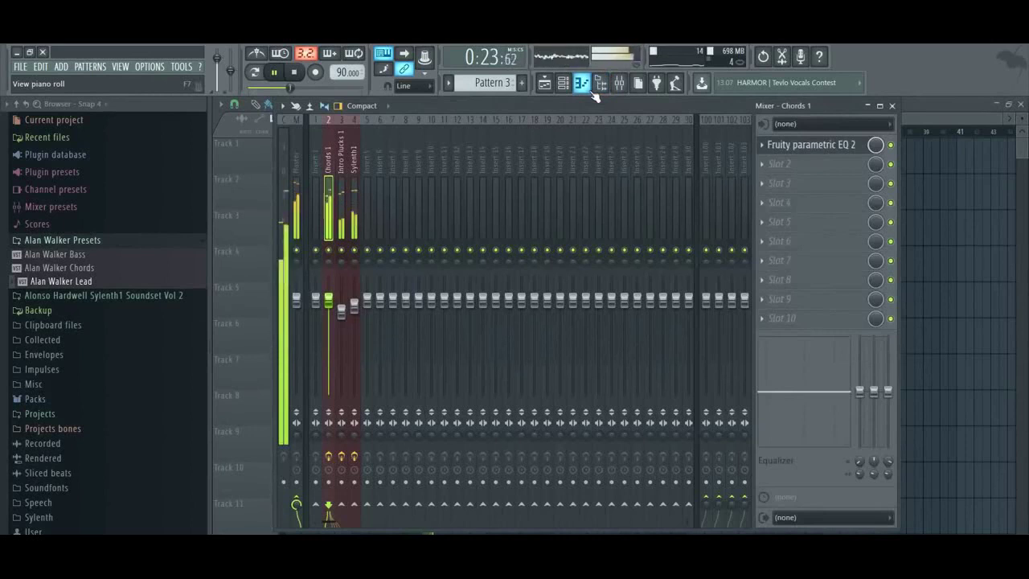
click(946, 103)
key(space)
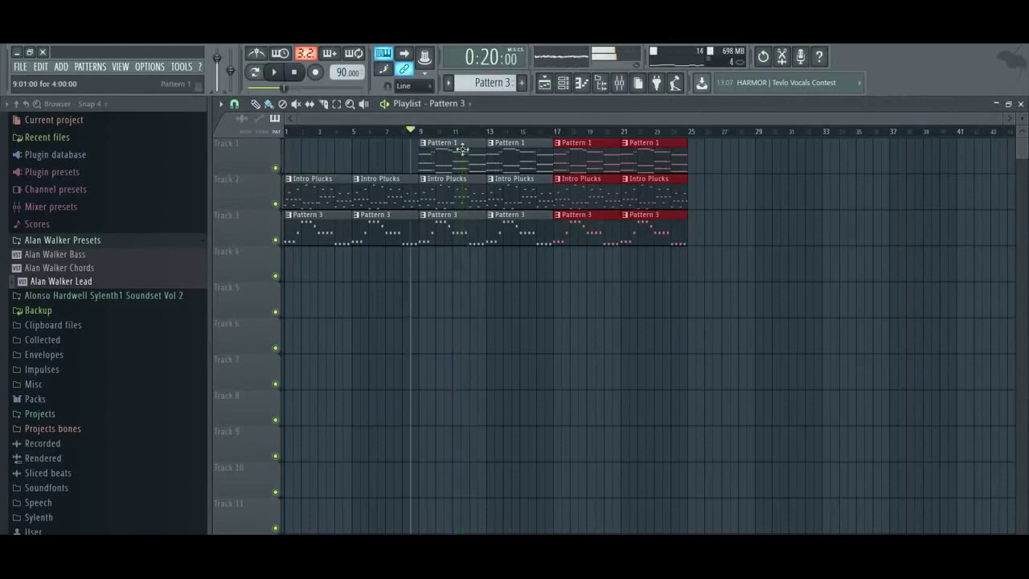
Create an automation clip for the Filter Control cutoff of the Chords 1 synth
double_click(472, 168)
click(1020, 104)
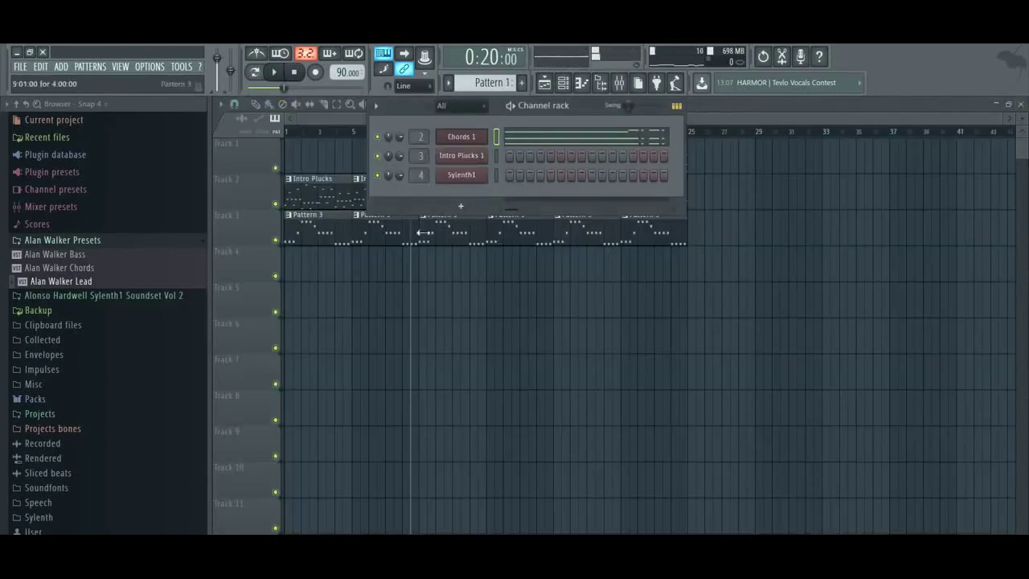
click(464, 140)
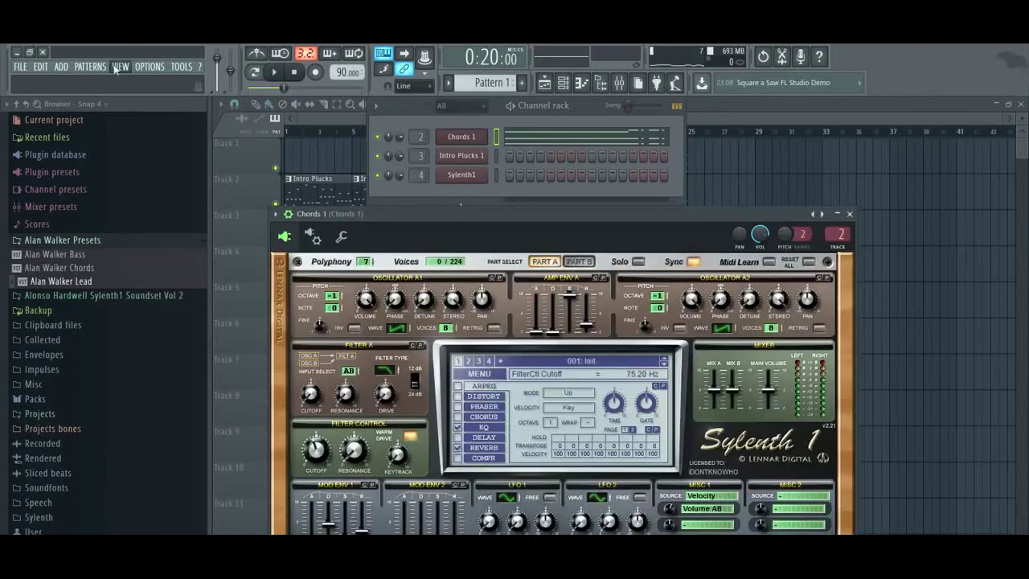
click(68, 70)
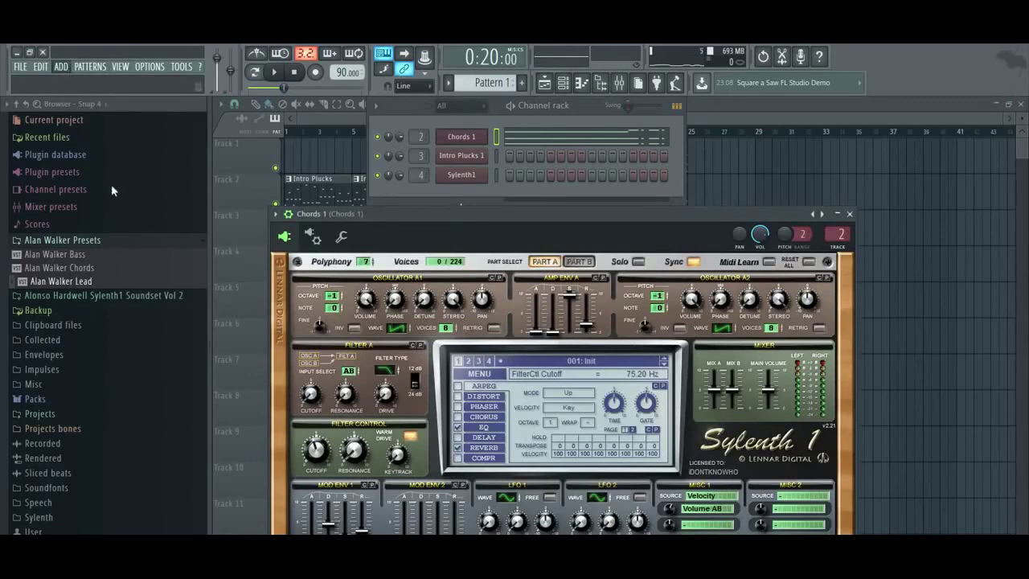
click(110, 189)
click(402, 152)
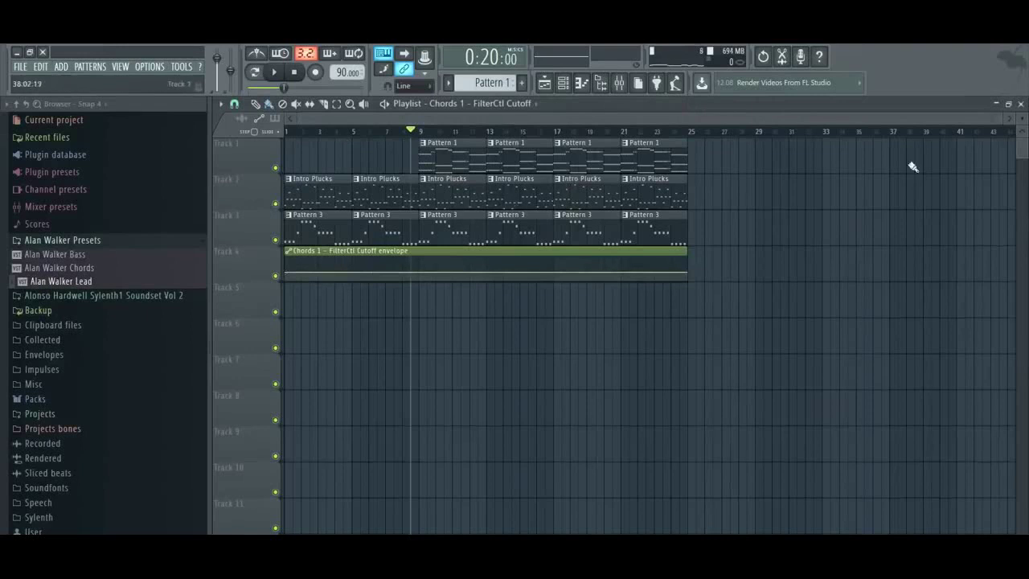
Shape the filter cutoff envelope to stay low and curve up to a peak at bar 17
drag(1006, 121, 604, 121)
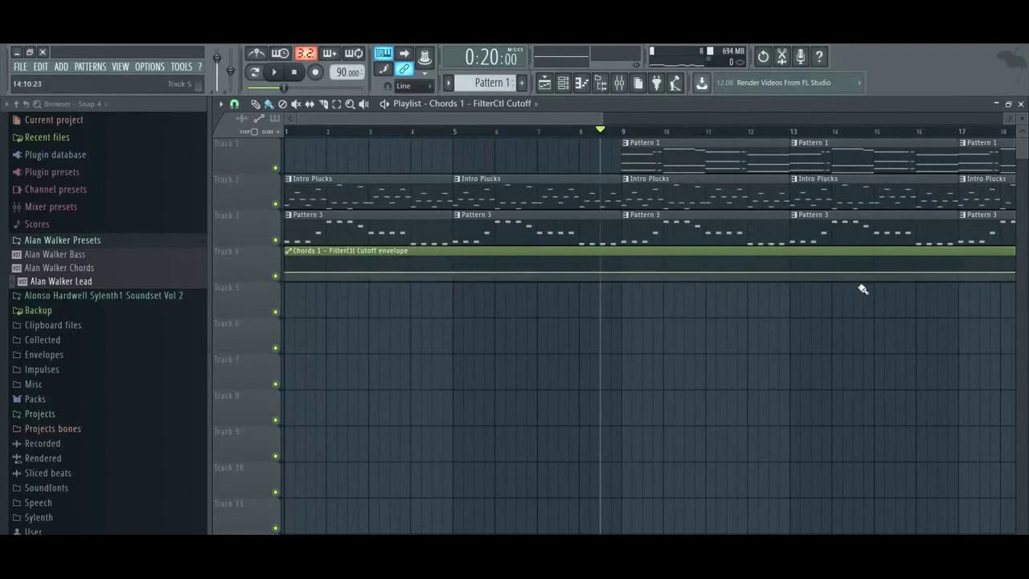
drag(603, 119, 871, 119)
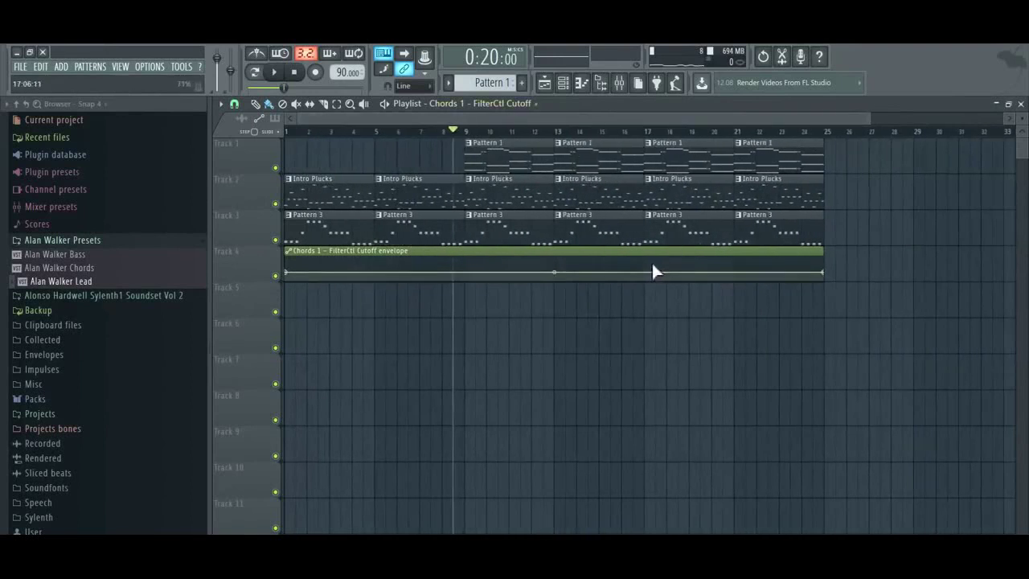
drag(652, 272, 650, 249)
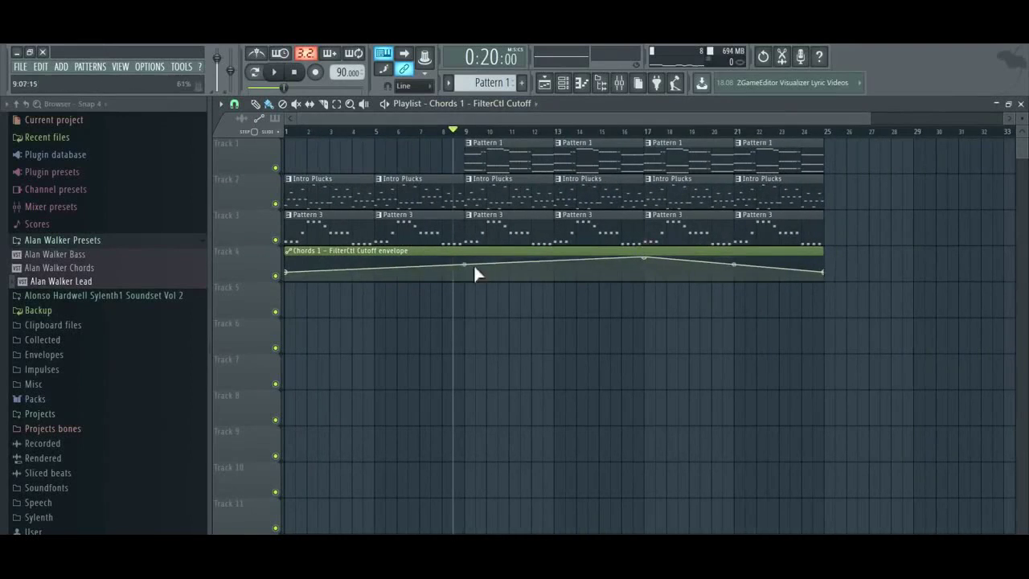
drag(464, 264, 464, 272)
Play the filter build-up into bar 17 and make the cutoff envelope drop straight back to its low level there
key(space)
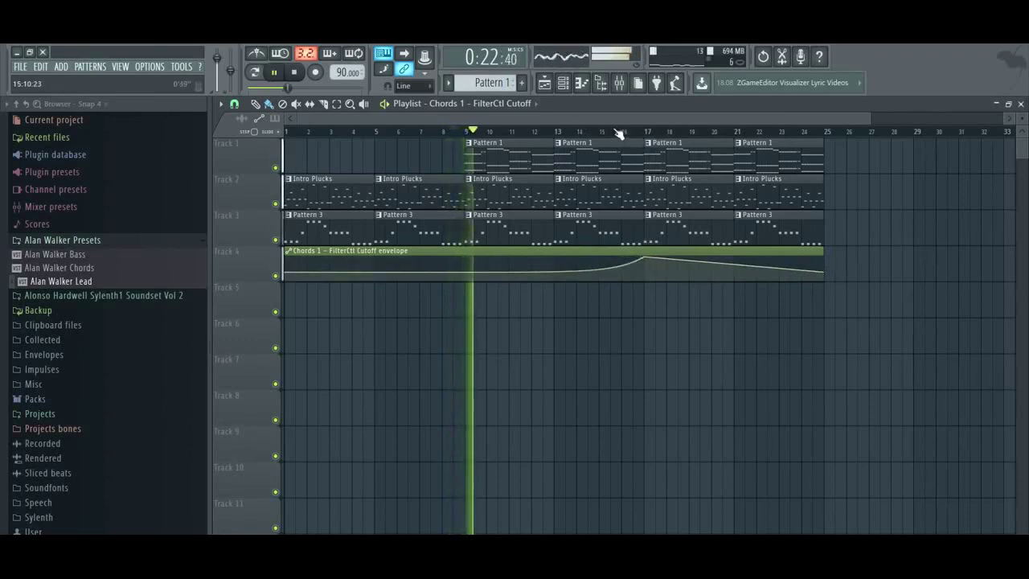
click(616, 132)
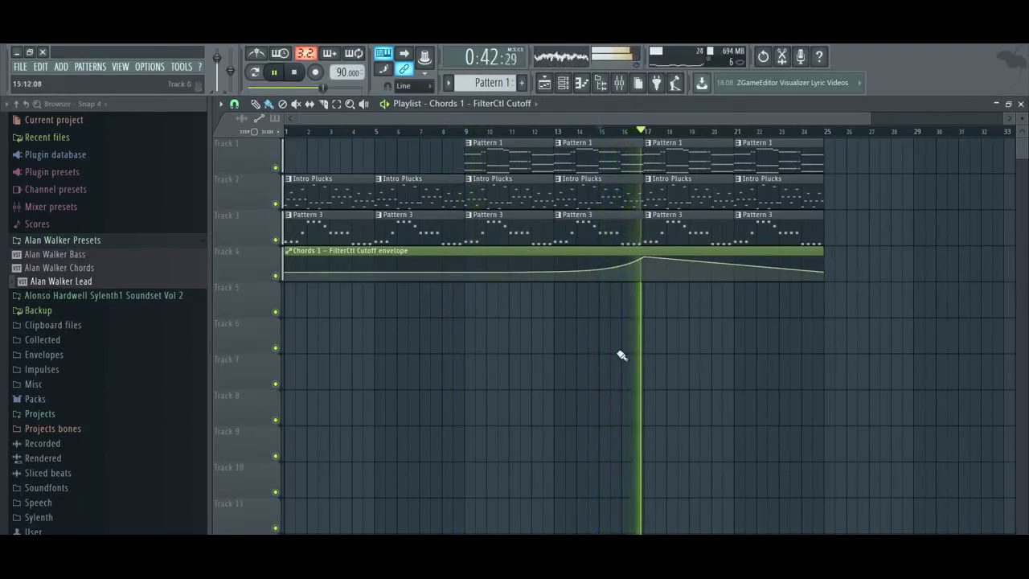
key(space)
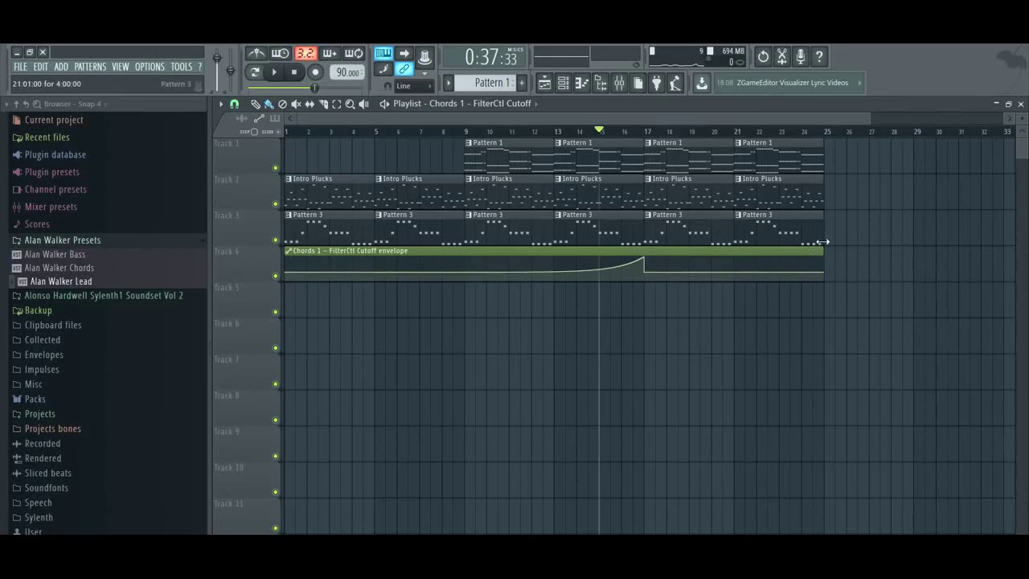
scroll(815, 238, down, 2)
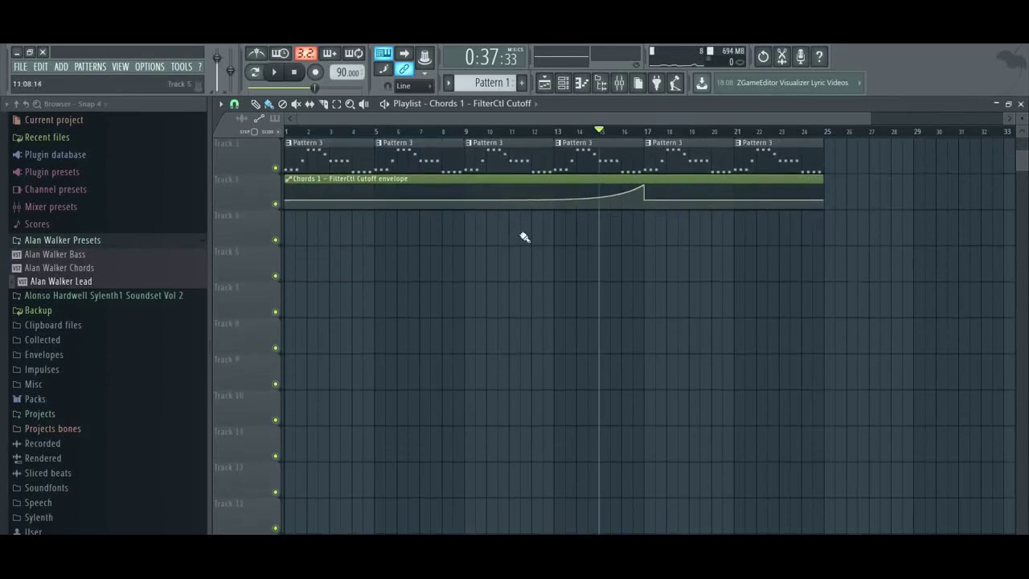
Play the arrangement from the beginning and listen through the intro up to bar 9
scroll(543, 237, up, 1)
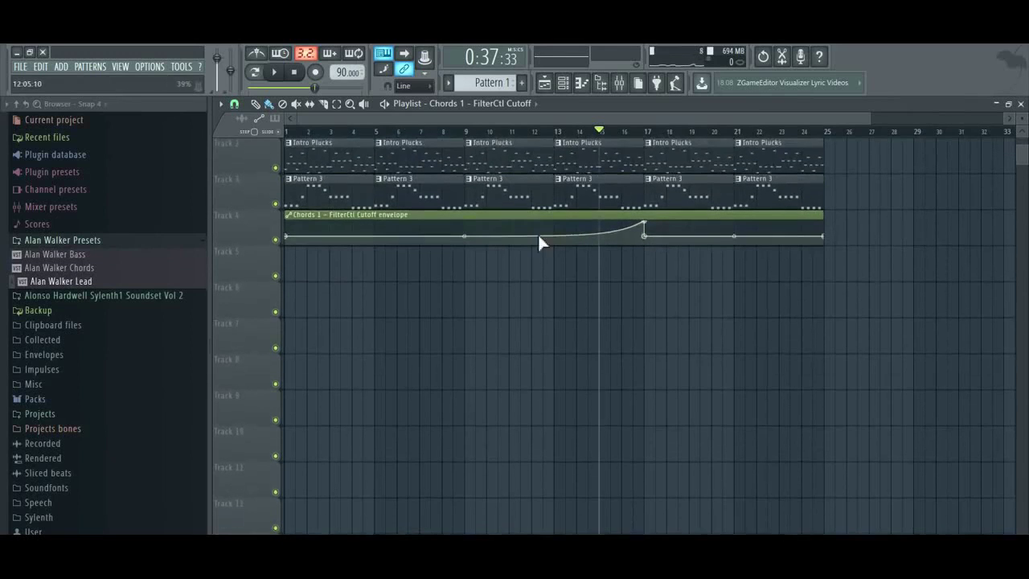
scroll(540, 234, up, 1)
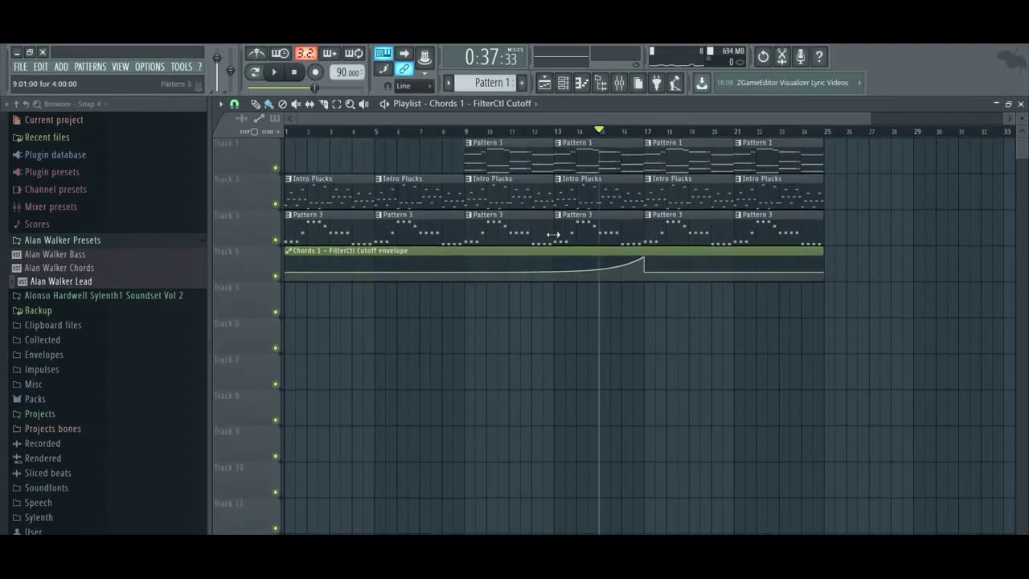
mouse_move(287, 272)
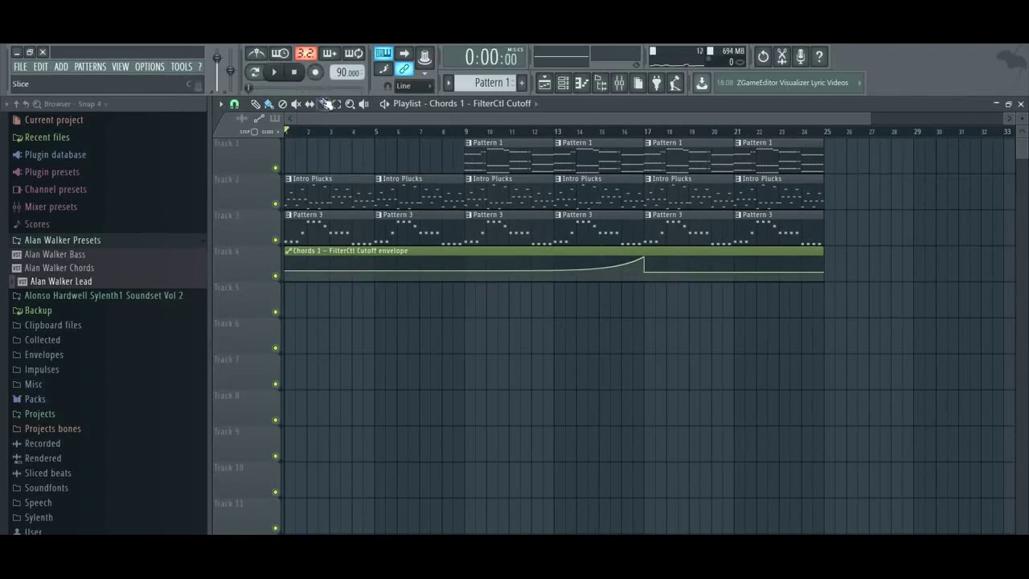
click(19, 400)
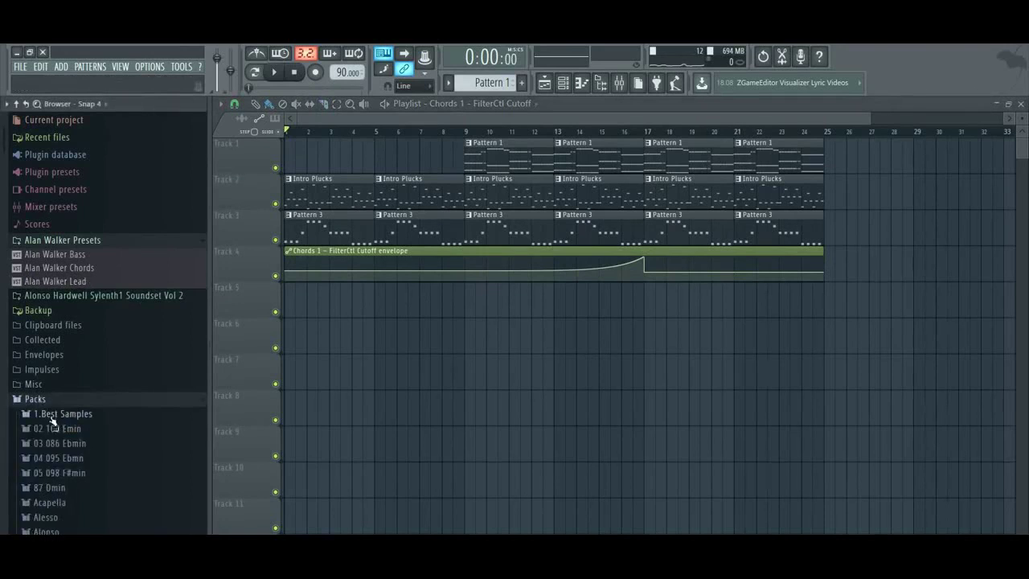
click(277, 72)
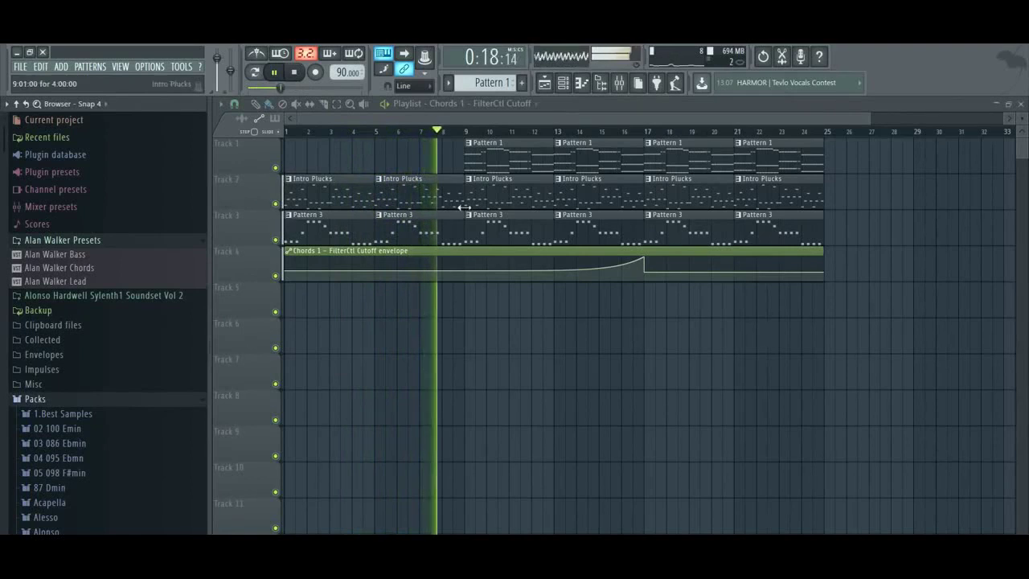
click(24, 105)
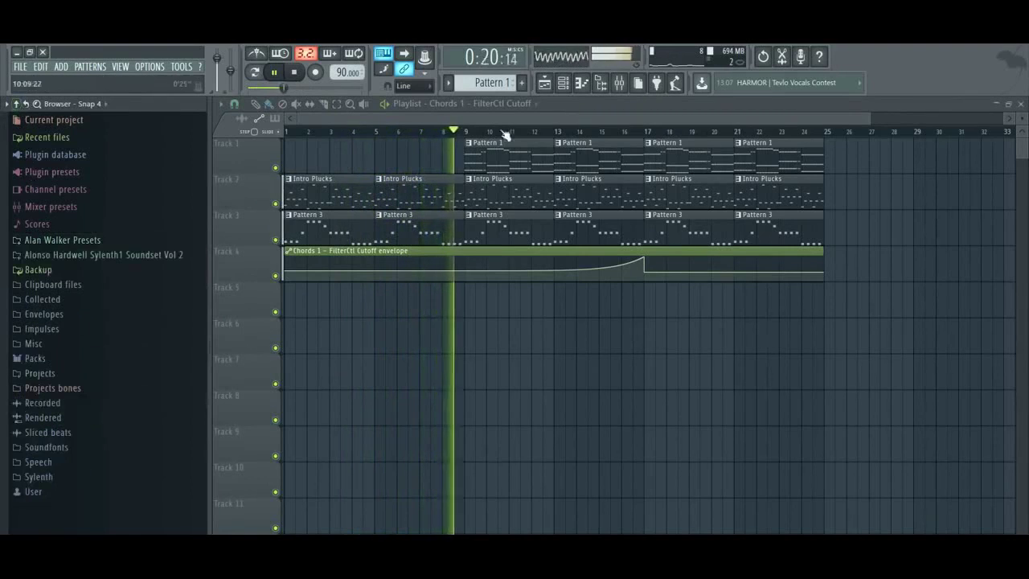
Set the starting point of the Chords 1 filter cutoff envelope to about 45% while the song plays
click(563, 83)
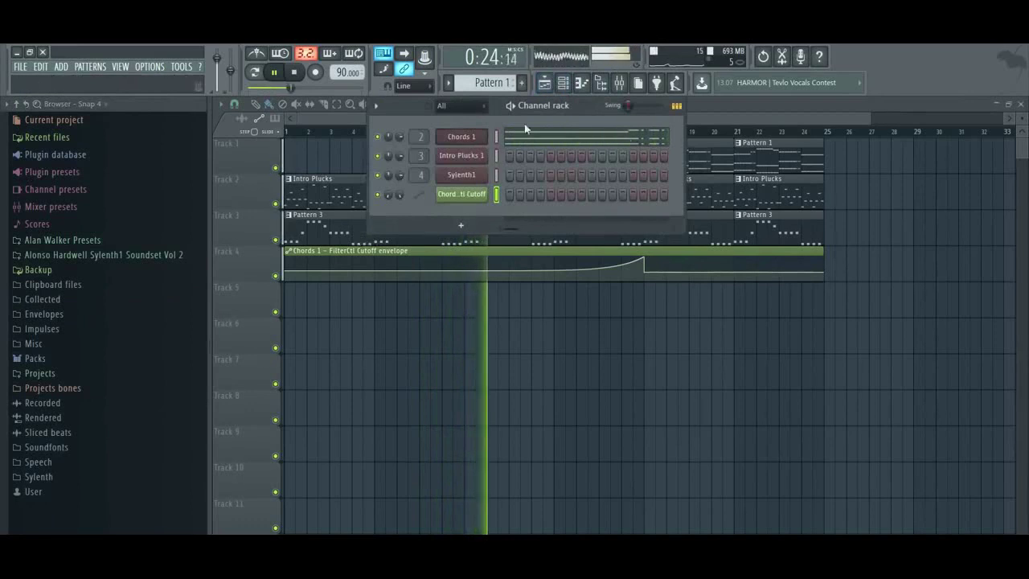
click(255, 73)
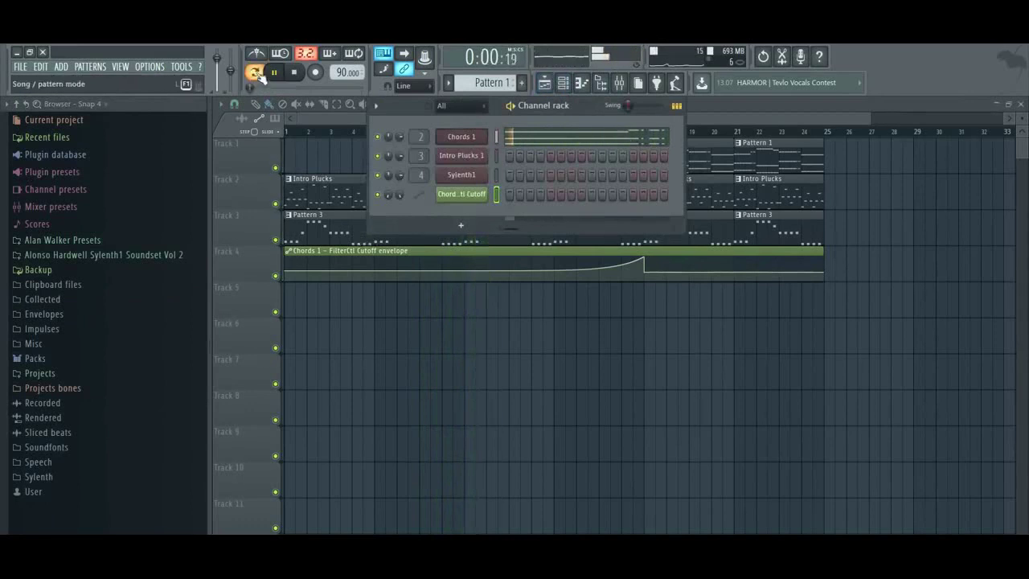
click(289, 273)
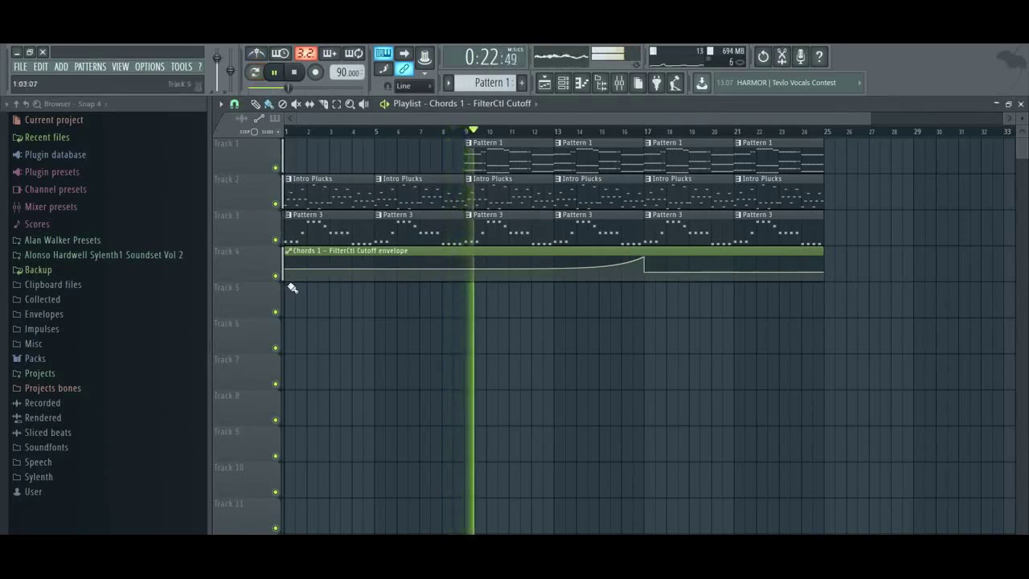
mouse_move(288, 275)
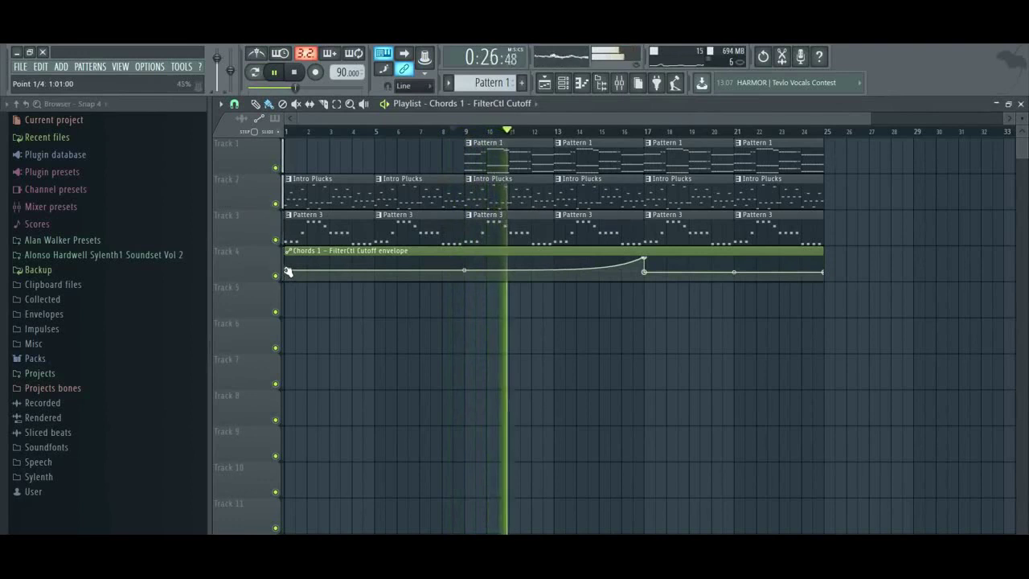
Fine-tune the Chords 1 volume in the mixer and play the build-up to bar 17
key(F9)
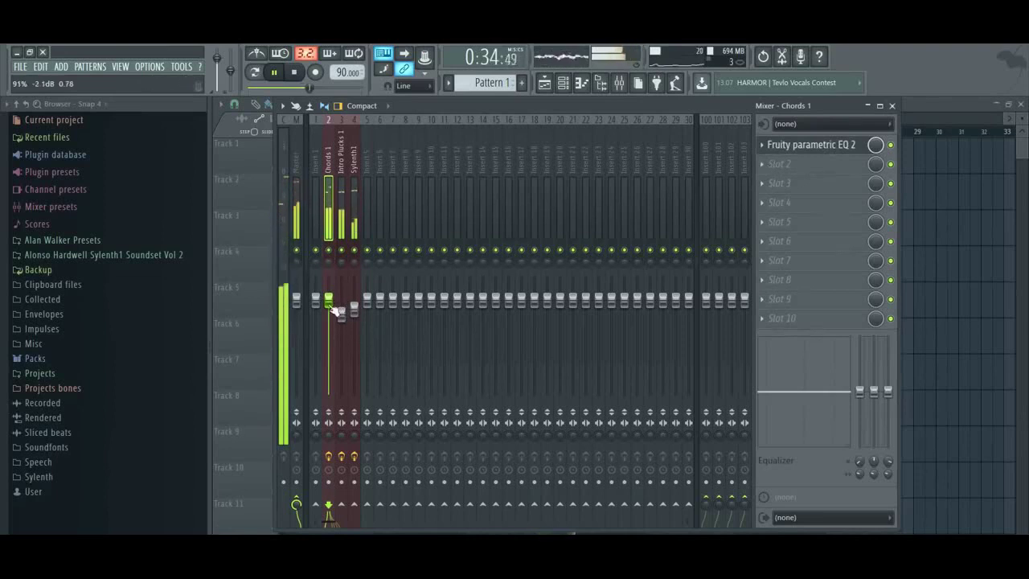
scroll(332, 307, up, 3)
click(892, 105)
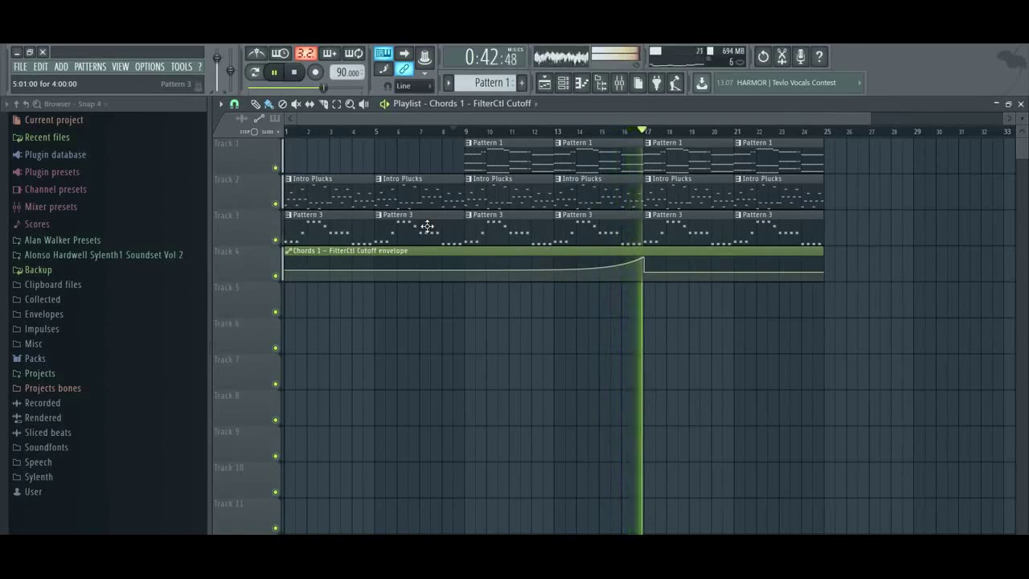
key(space)
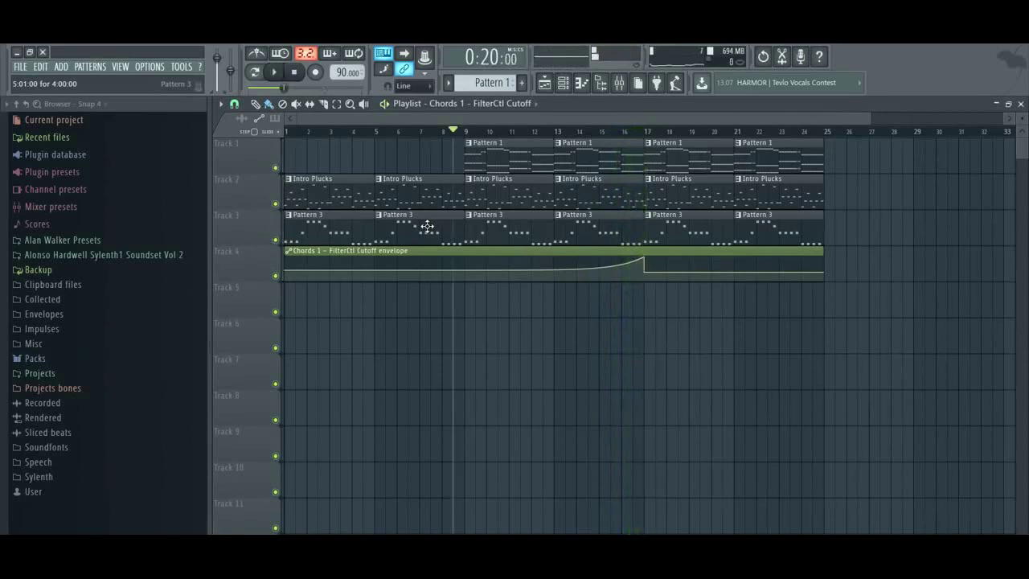
Clone the Sylenth1 lead pattern from bar 17 as Pattern 4 and open its notes for editing
double_click(674, 237)
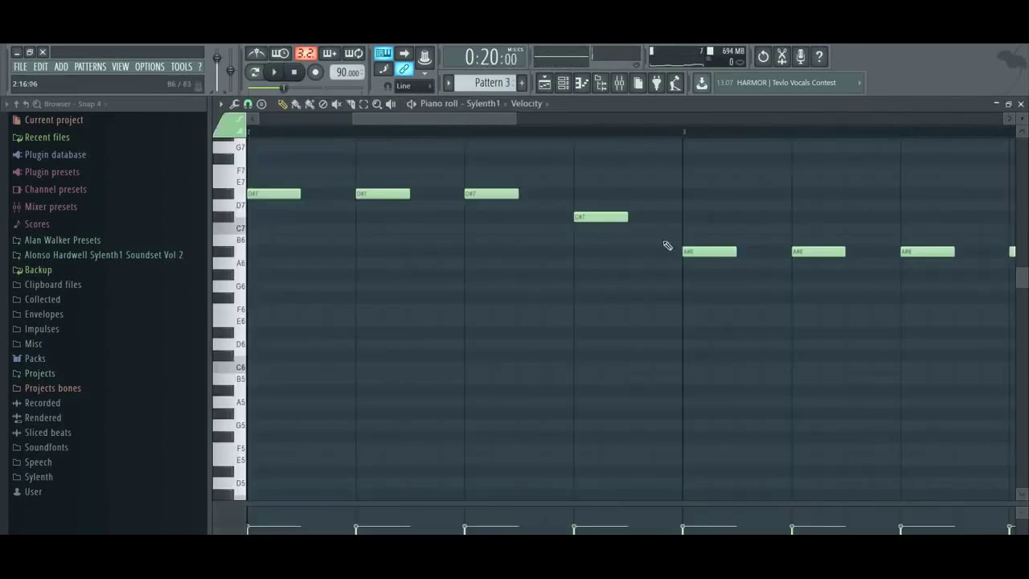
drag(511, 118, 417, 118)
click(1020, 104)
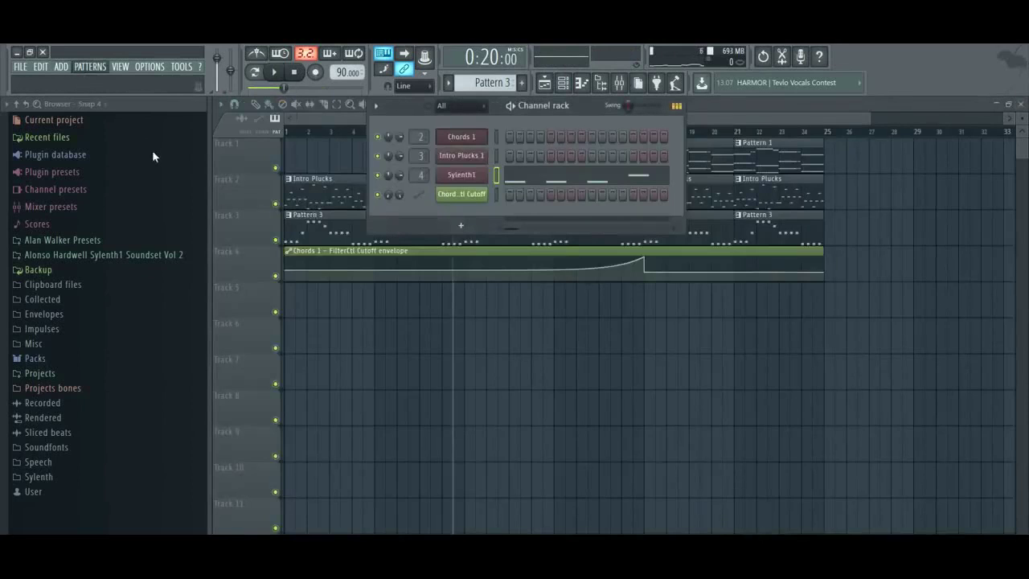
click(537, 180)
Fill the first three beats of bar 1 with six back-to-back F#6 notes in the Pattern 4 lead
key(ctrl+alt+z)
key(ctrl+alt+z)
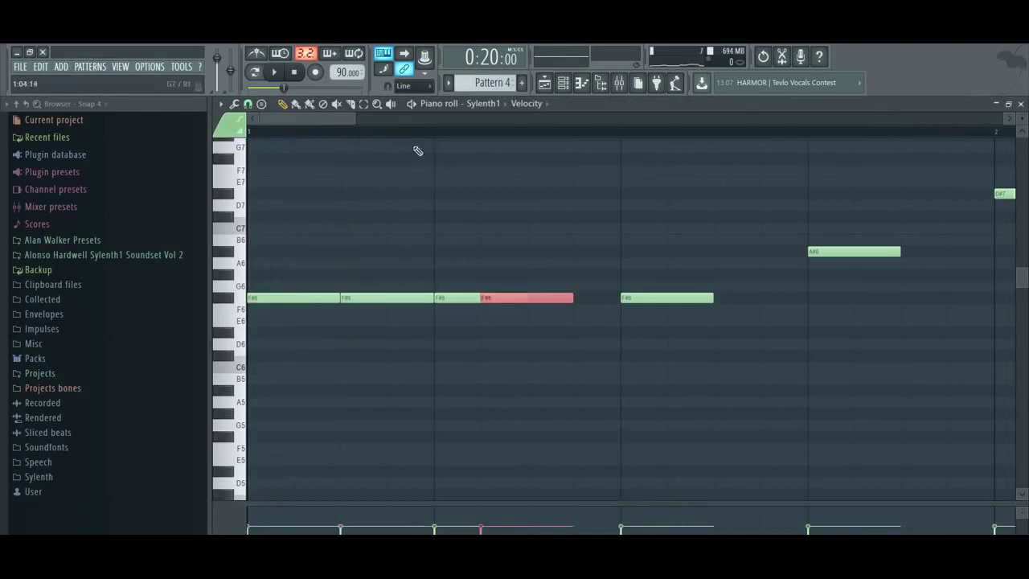
click(543, 303)
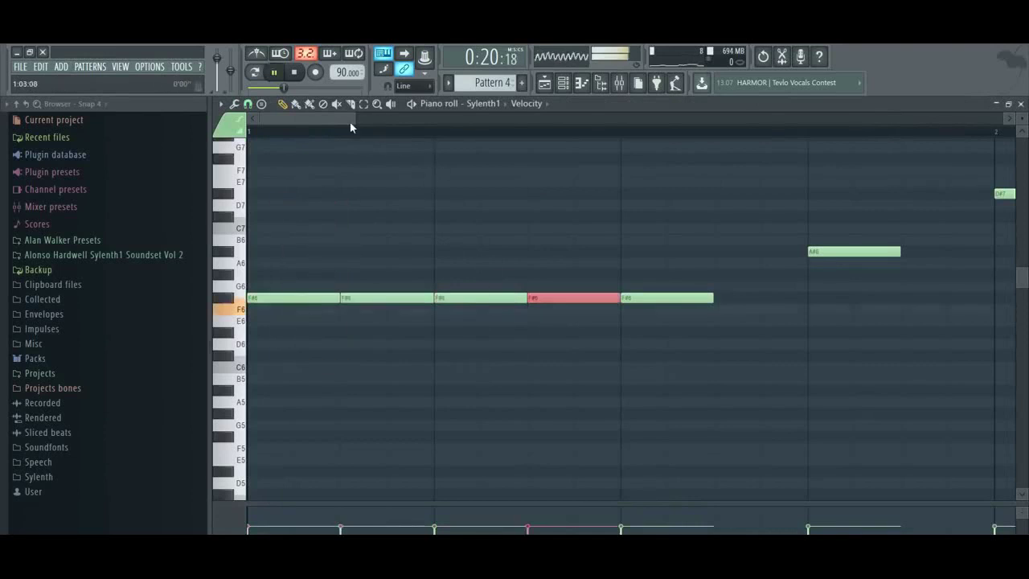
drag(350, 123, 924, 138)
click(254, 72)
drag(318, 282, 310, 323)
key(ctrl+b)
key(space)
Build a stuttered A#6 rhythm on beat 4 of bar 1 from two one-step notes, each followed by a 6-tick note
click(339, 252)
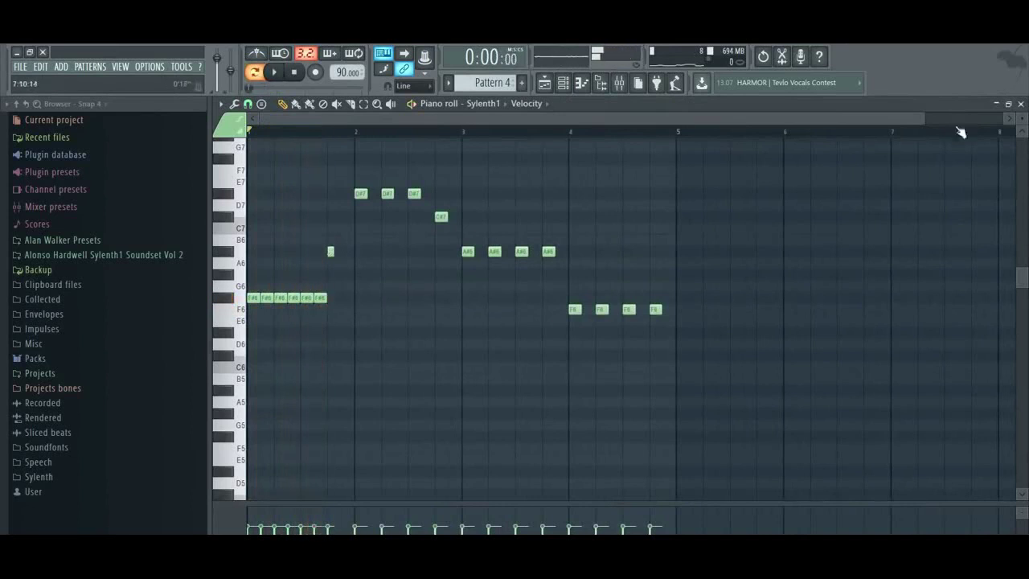
drag(922, 119, 313, 123)
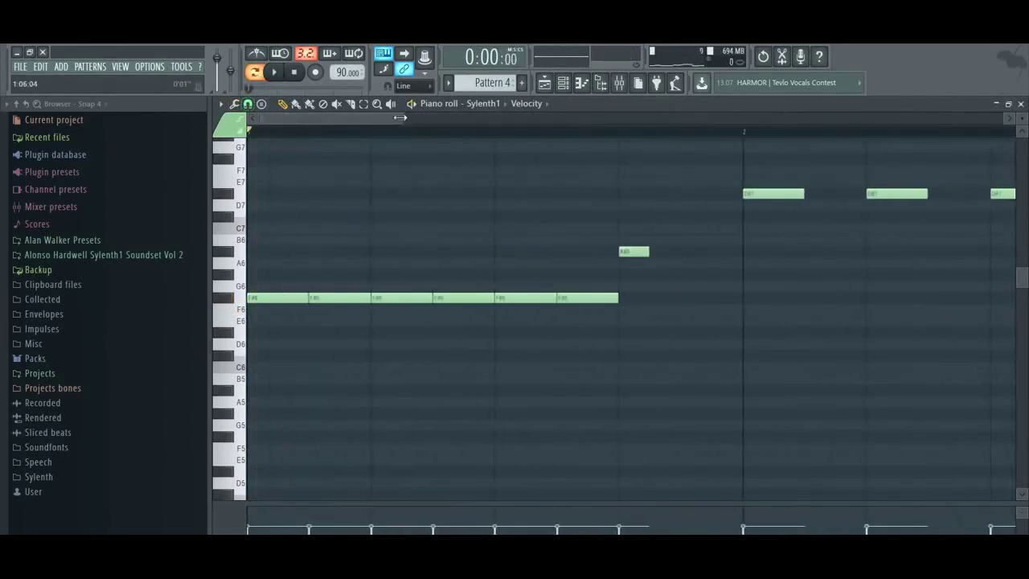
drag(401, 119, 337, 123)
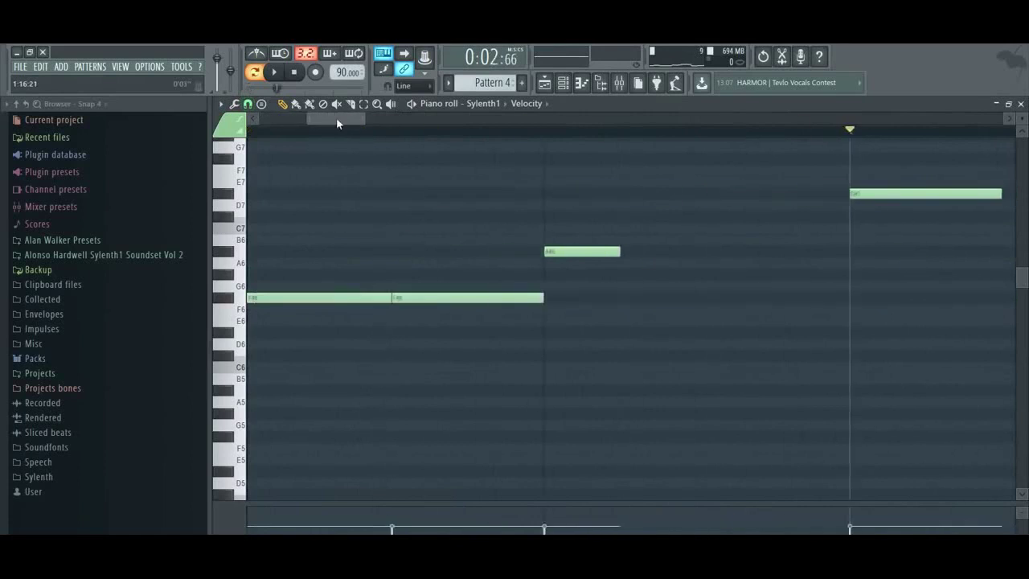
click(649, 251)
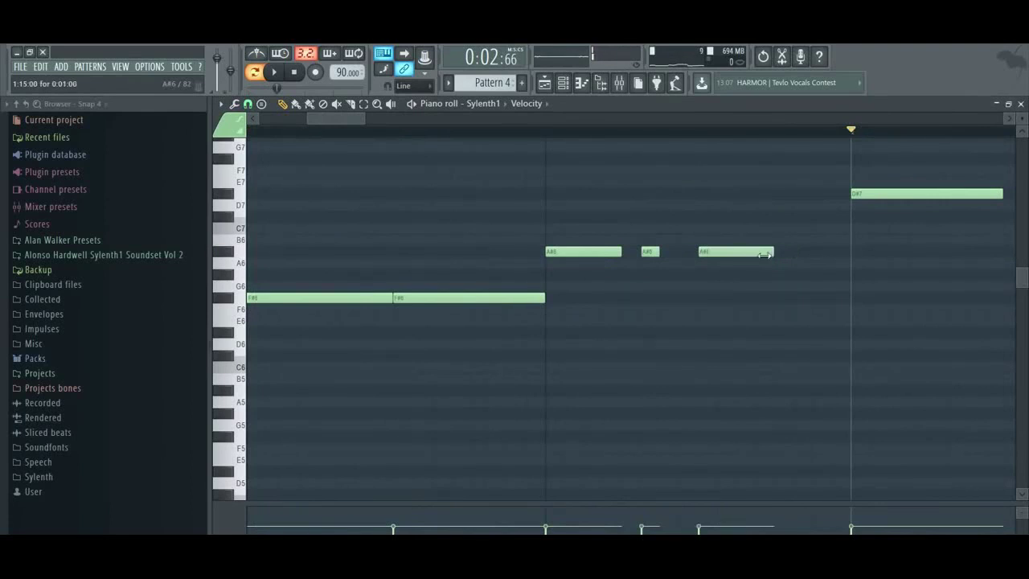
drag(864, 254, 811, 254)
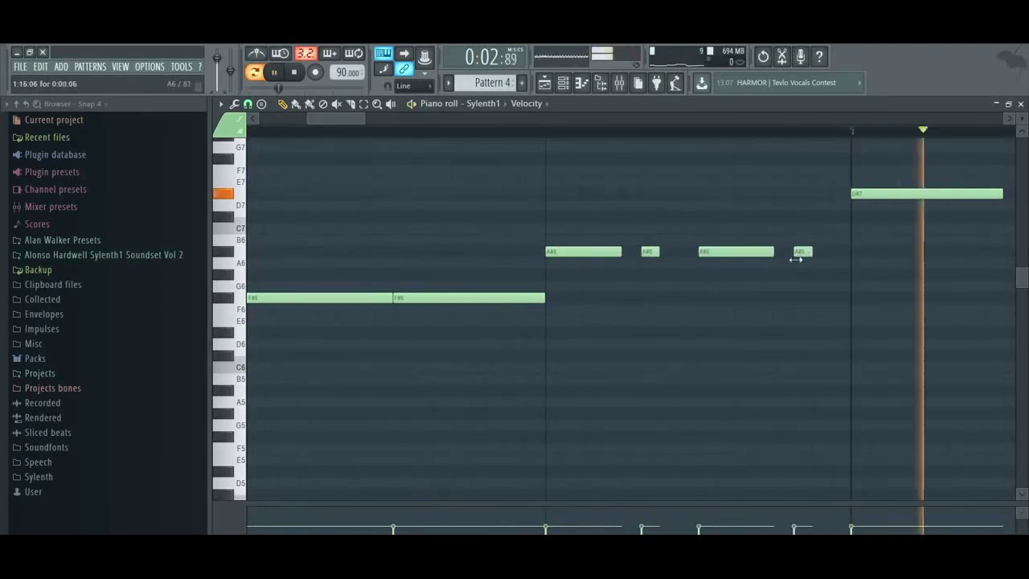
Fill bar 2 with six back-to-back D#7 notes and two C#7 notes on the last beat
drag(355, 119, 663, 149)
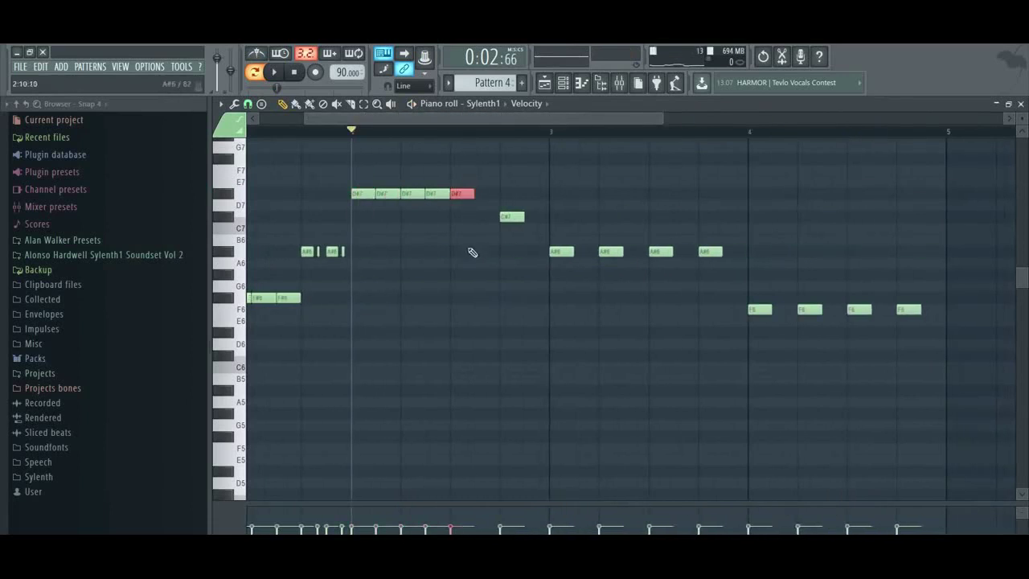
key(space)
click(294, 73)
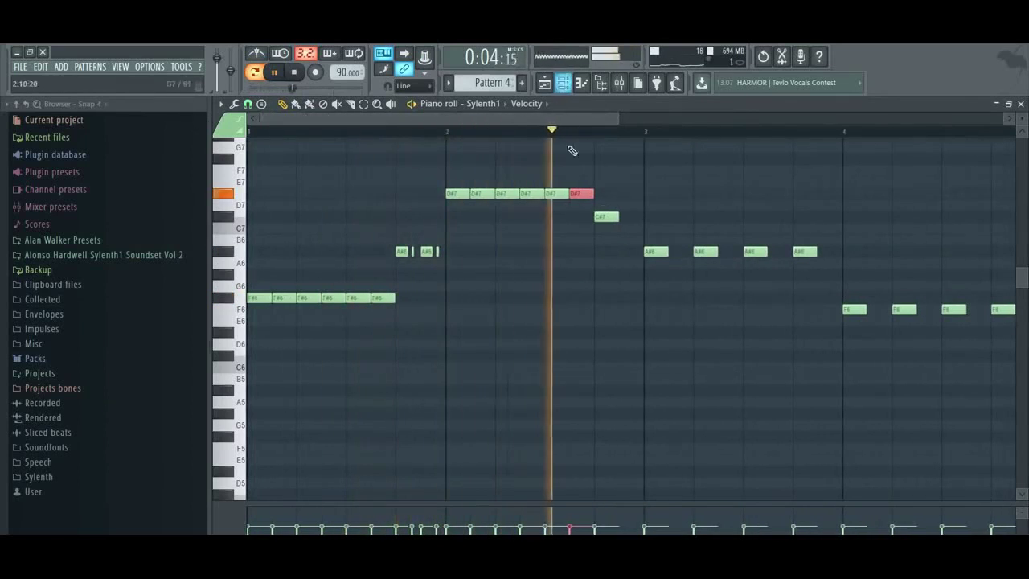
click(613, 218)
click(631, 217)
Fill the first three beats of bar 3 with back-to-back A#6 notes and delete the A#6 on beat 4
click(679, 251)
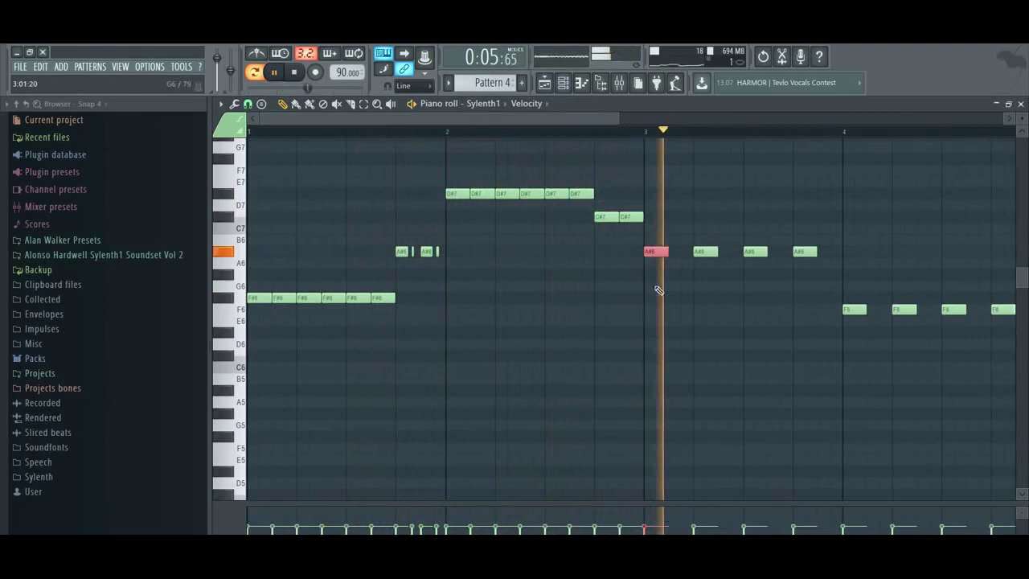
click(725, 251)
click(777, 250)
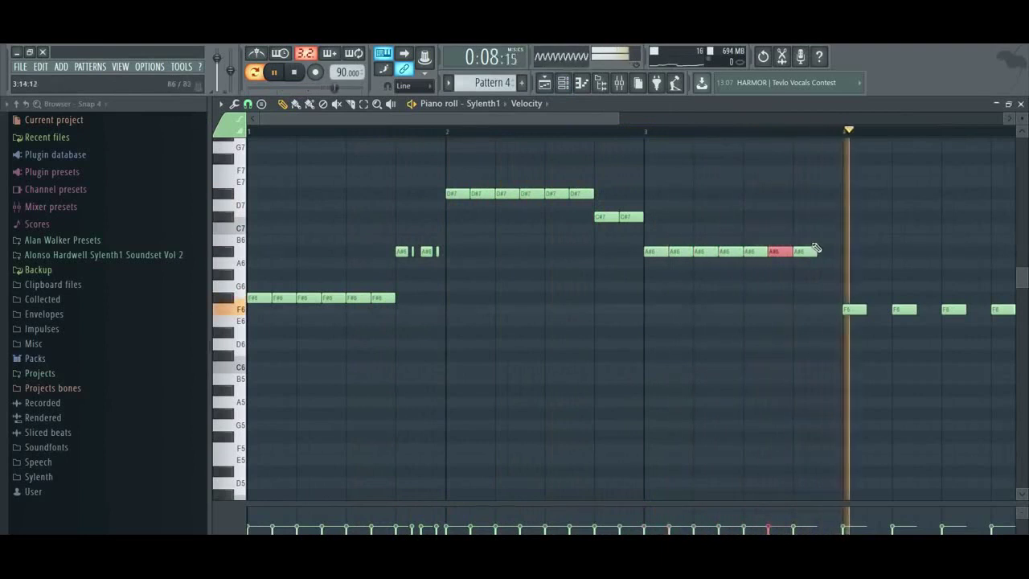
right_click(810, 250)
Copy the stuttered A#6 notes from the end of bar 1 to beat 4 of bar 3
drag(455, 238, 374, 264)
key(ctrl+b)
key(space)
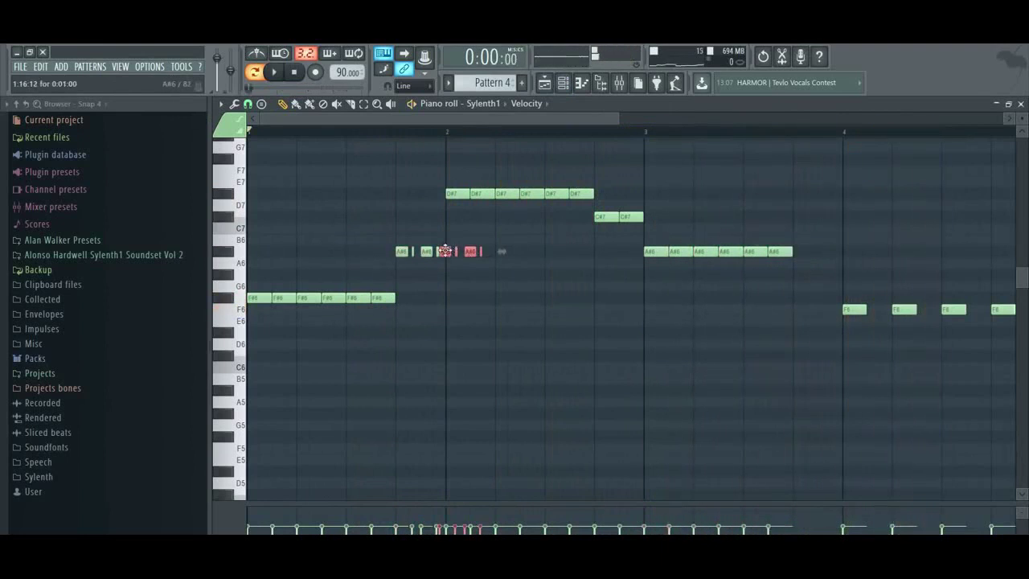
key(space)
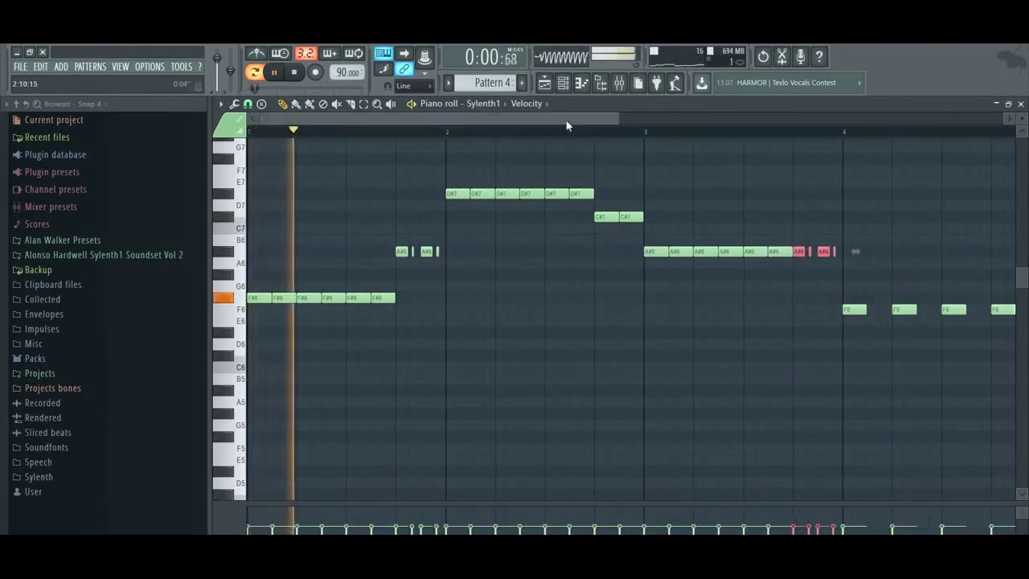
Fill the gaps between the F6 notes in bar 4 with further F6 notes and close the note editor
scroll(526, 329, right, 4)
key(ctrl+b)
drag(595, 293, 587, 347)
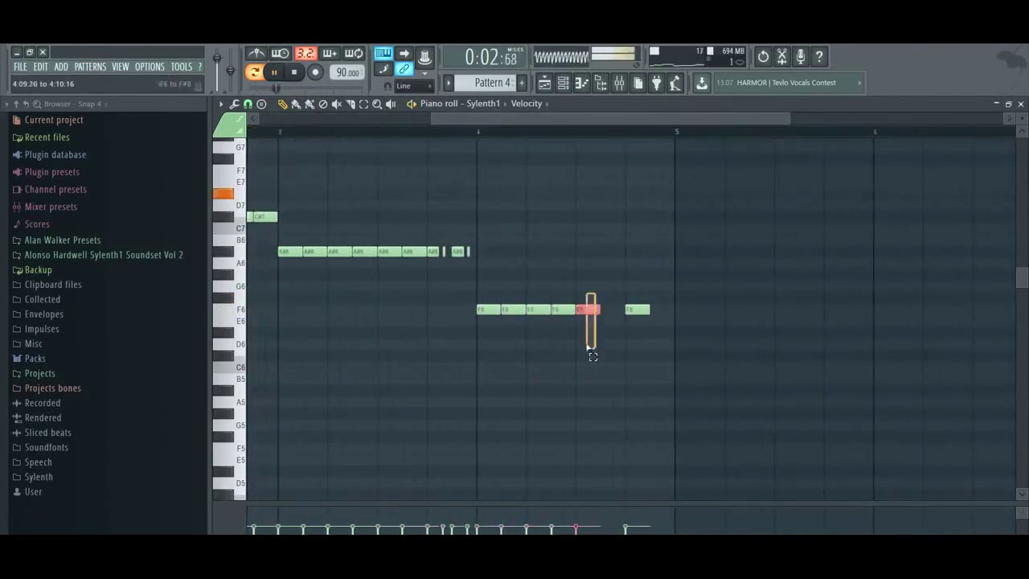
click(1021, 104)
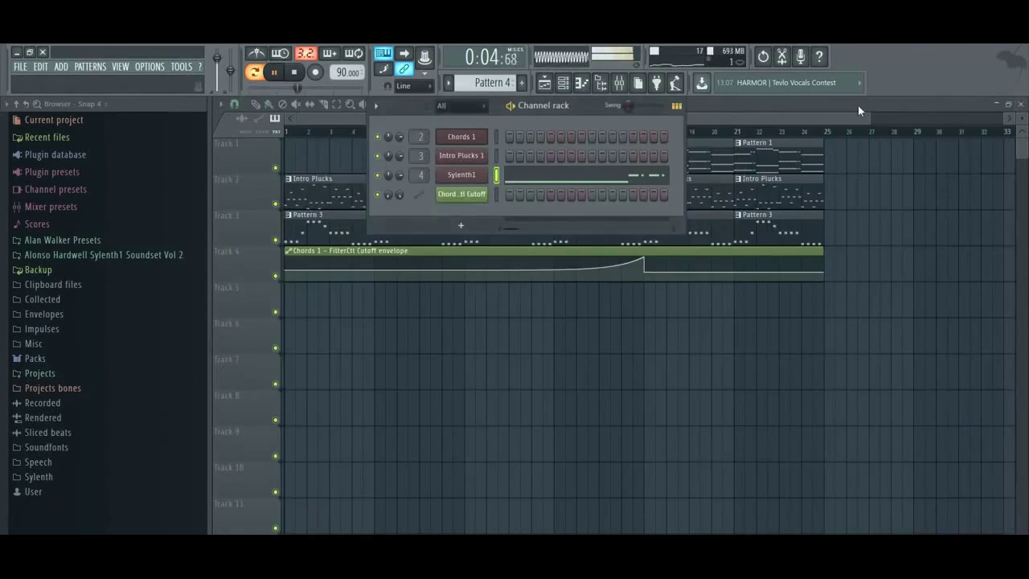
Replace the Pattern 3 clips at bars 17 and 21 of the playlist with Pattern 4
key(F6)
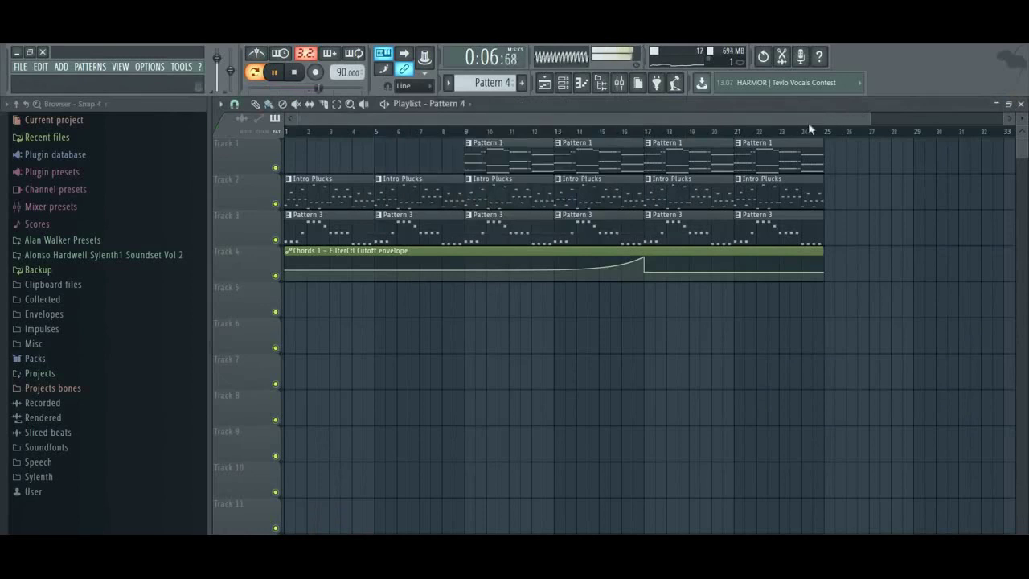
right_click(658, 237)
right_click(736, 228)
click(657, 234)
click(741, 234)
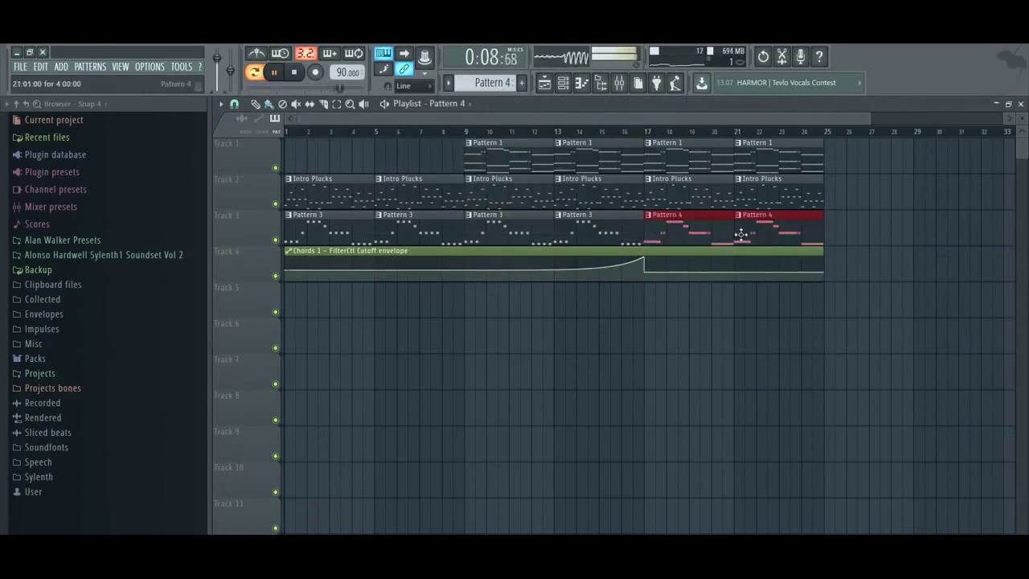
Select the lower-octave notes across all four bars of the Chords 1 part in Pattern 1, then close the note editor
double_click(663, 159)
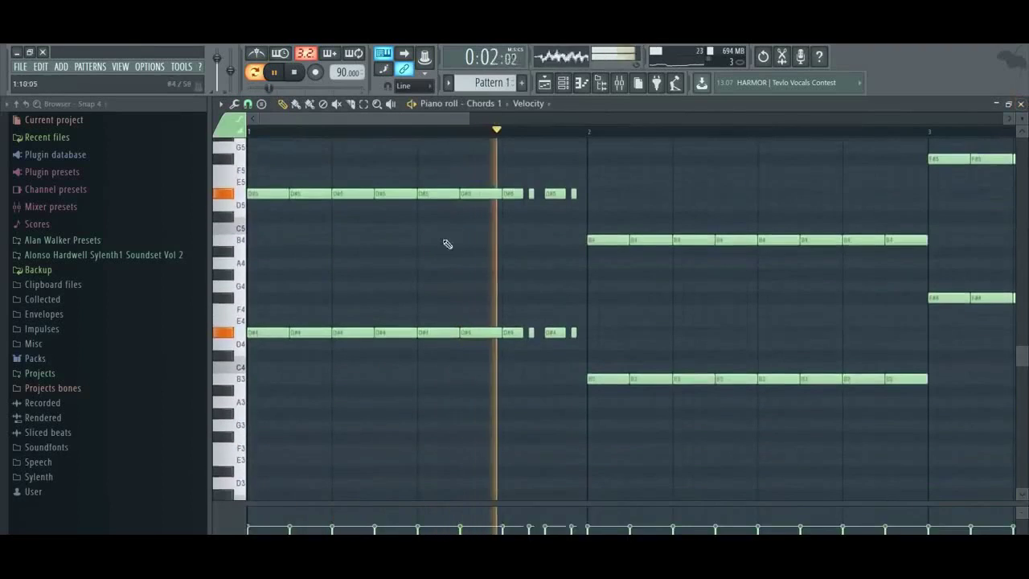
scroll(822, 287, down, 4)
drag(729, 306, 275, 460)
drag(793, 296, 3, 416)
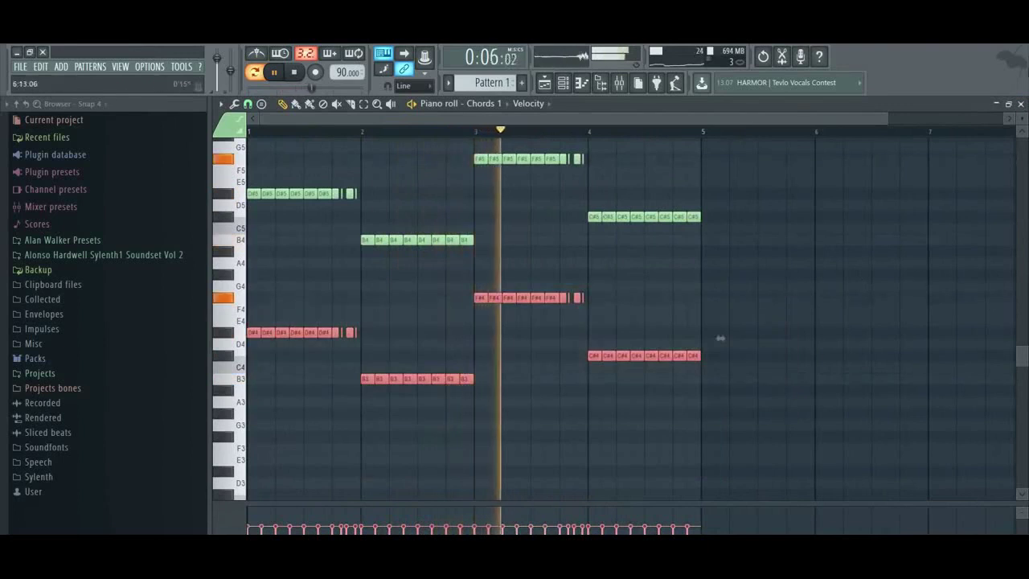
click(1019, 104)
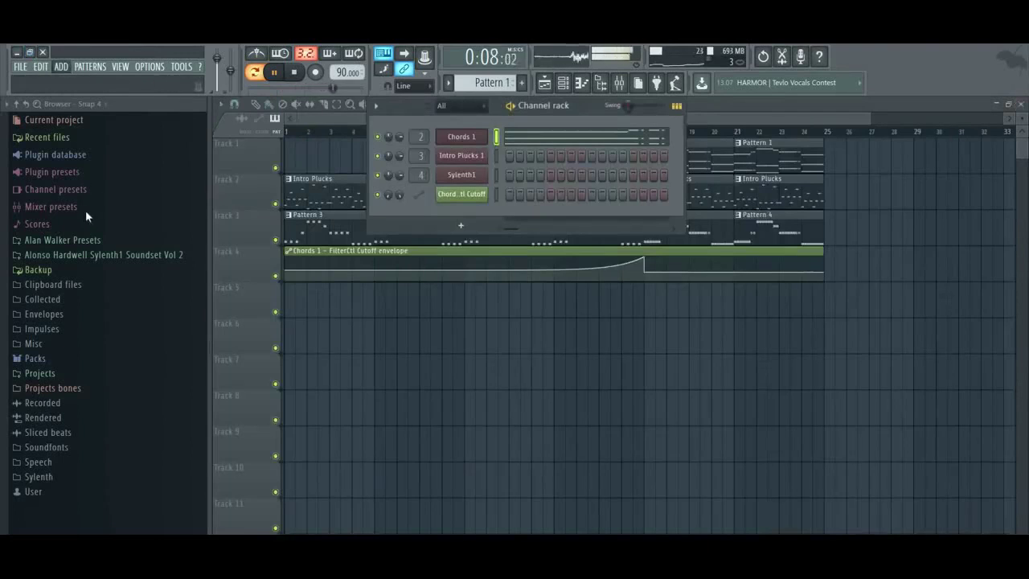
Create a new Pattern 5, add a Nexus channel and load the BA E-Bass 1 preset from the XP Guitars category
key(F4)
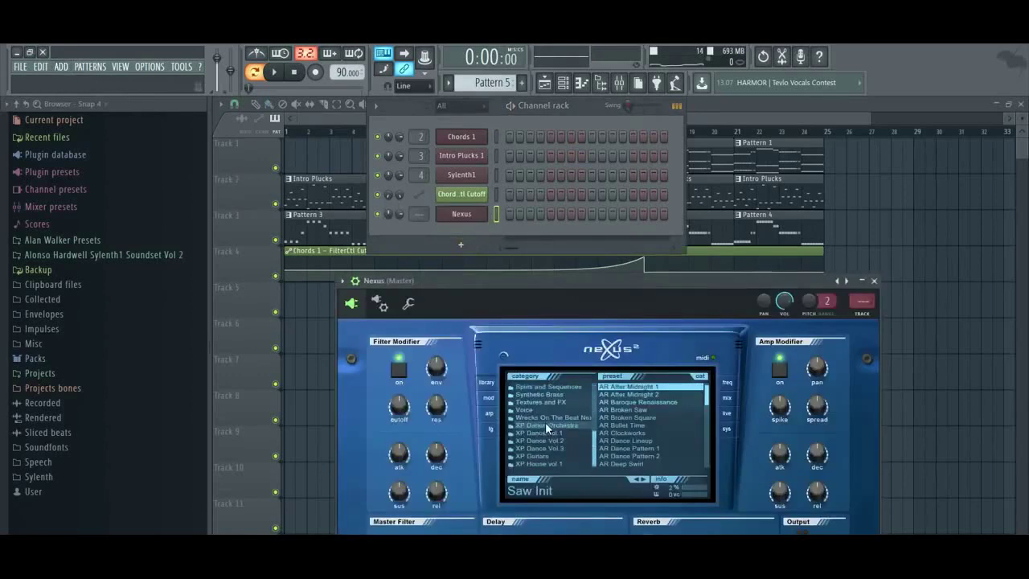
scroll(548, 440, up, 10)
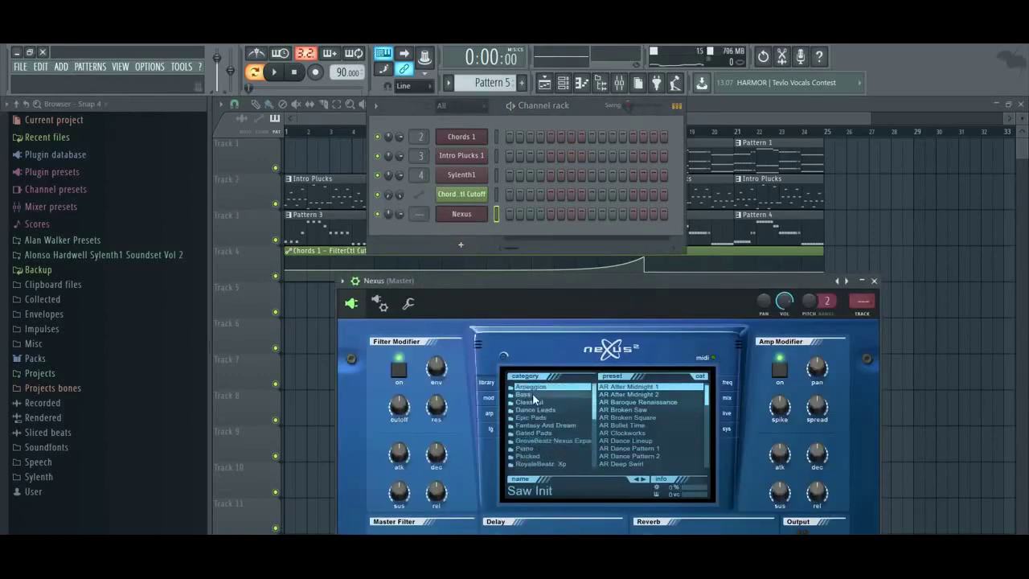
scroll(549, 426, down, 10)
click(554, 456)
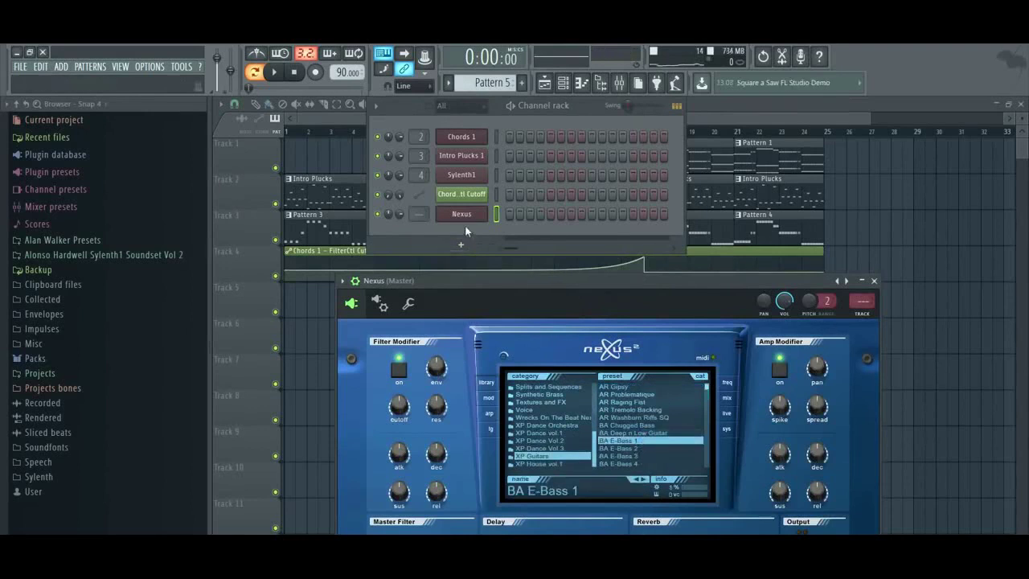
Paste the copied chord root notes into the Nexus part, raise them one octave and close the note editor
click(508, 216)
key(space)
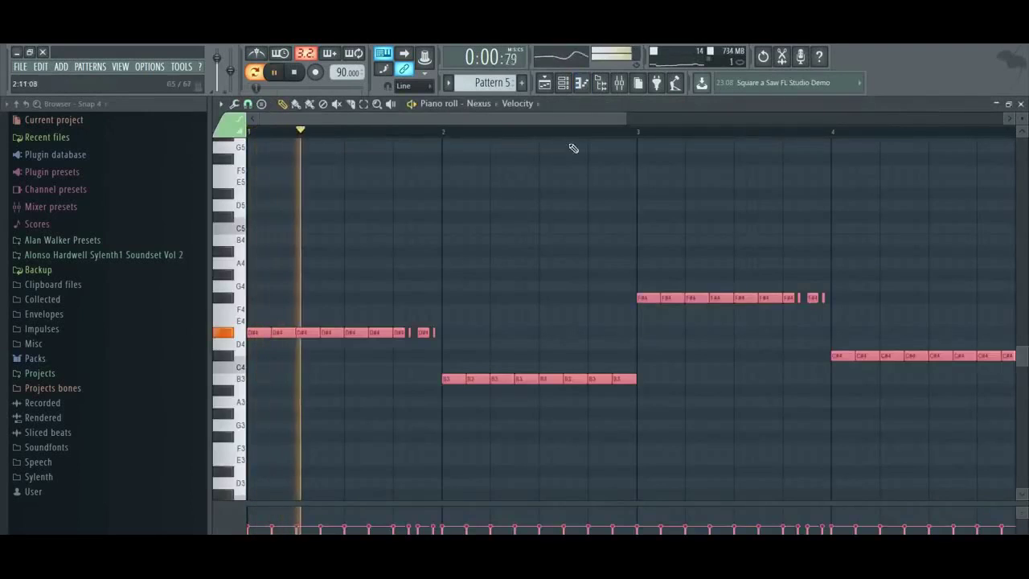
key(ctrl+Up)
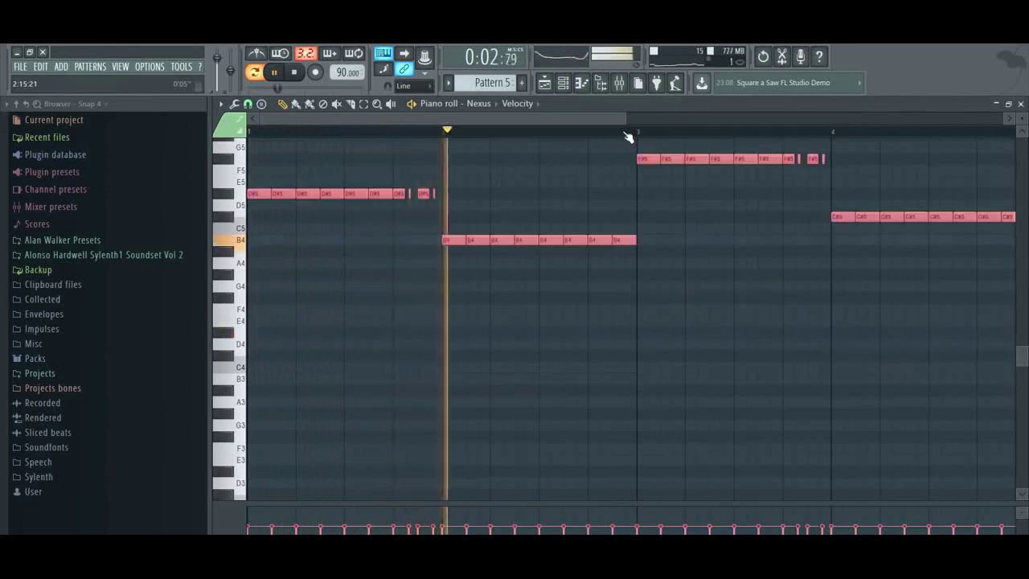
click(1020, 104)
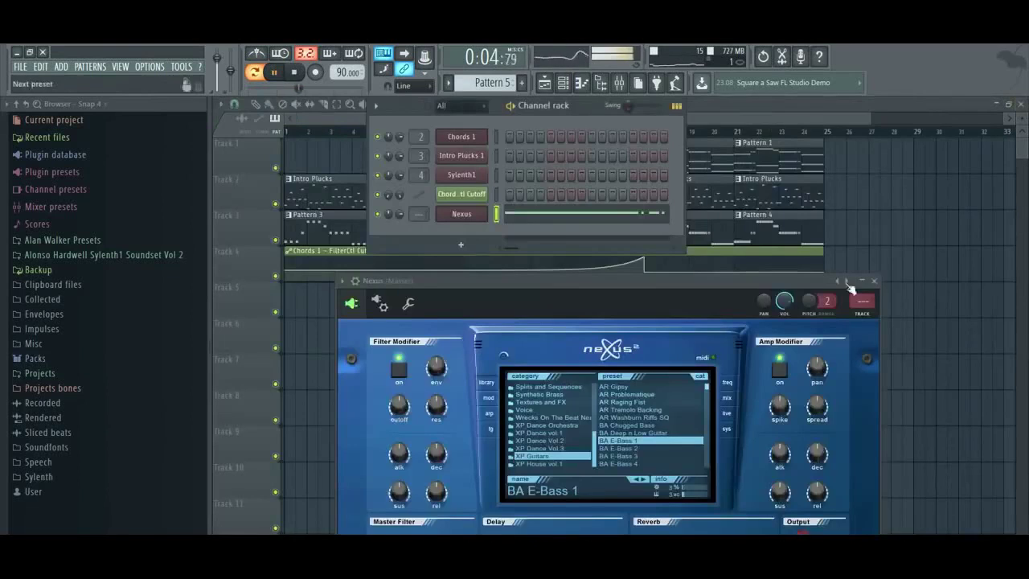
Route Nexus to mixer track 5 and cut its high frequencies with a steep low-pass in Fruity parametric EQ 2
click(868, 312)
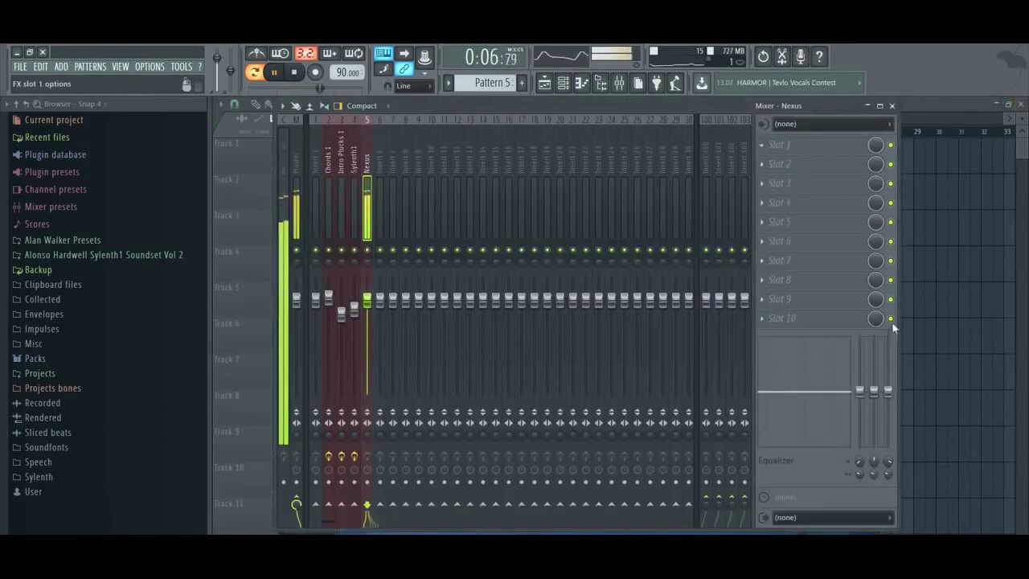
drag(452, 288, 336, 344)
scroll(341, 341, down, 3)
drag(311, 288, 312, 294)
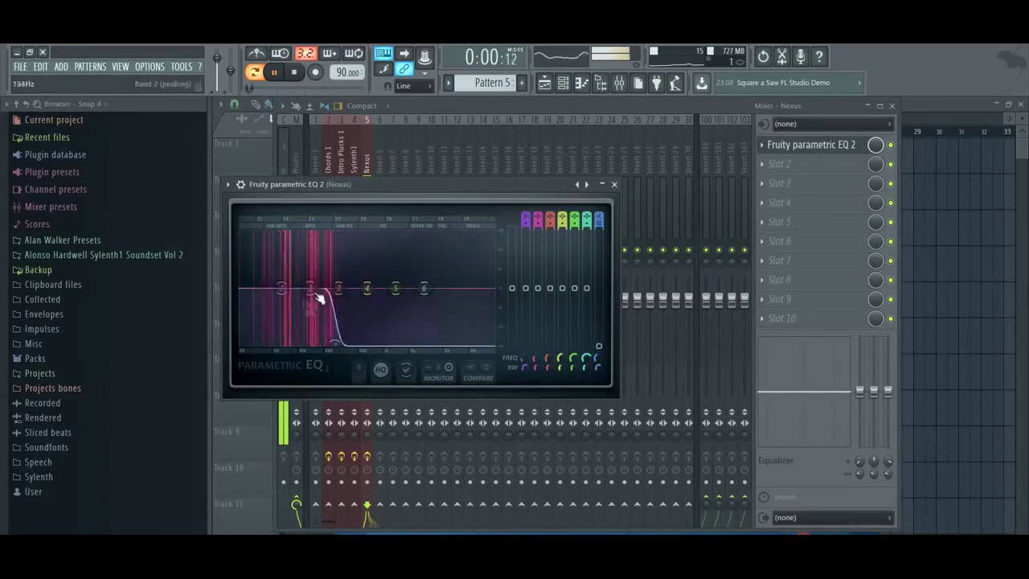
click(614, 185)
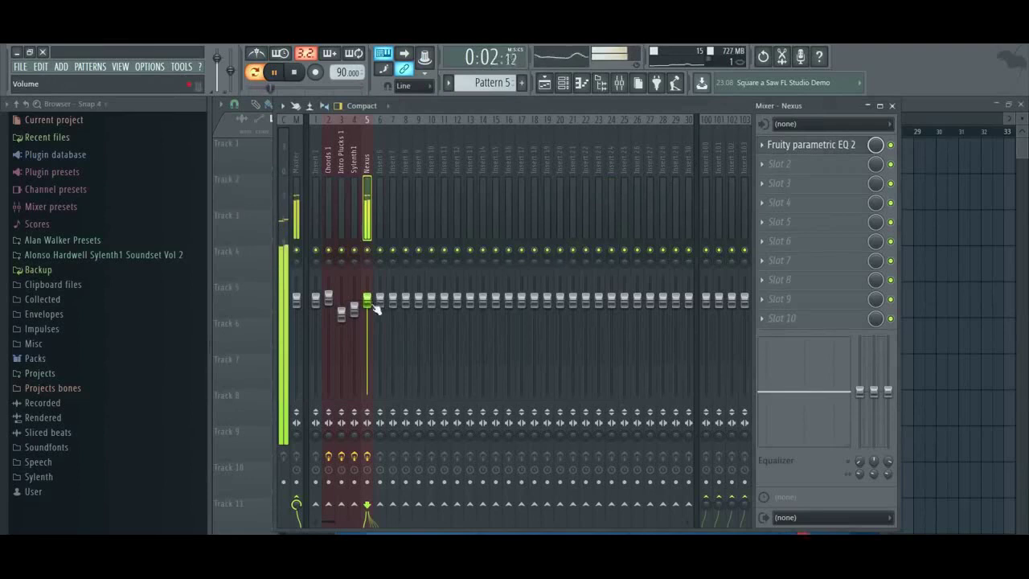
Lower the Nexus mixer level and place Pattern 5 clips at bars 17 and 21 on Track 5 of the playlist
click(936, 105)
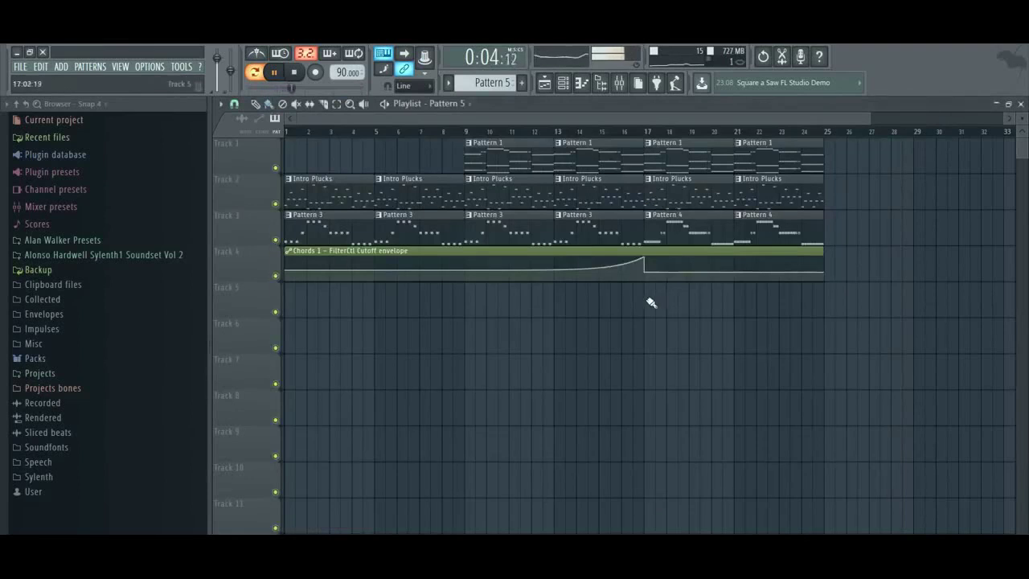
drag(651, 302, 786, 293)
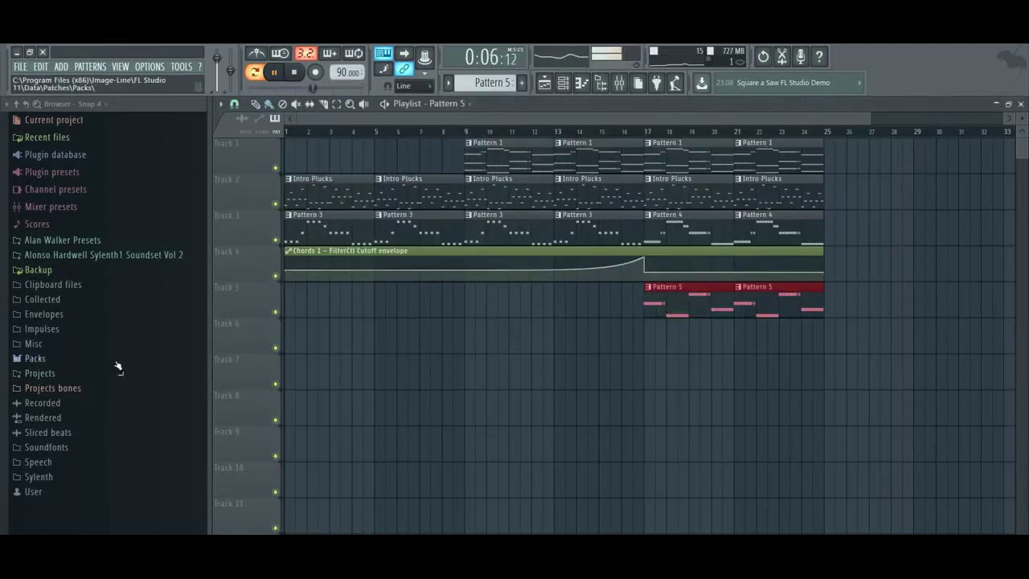
key(space)
Browse the sample packs to the FX Impacts folder of Kanic & Clasio Sample Pack Vol.1
click(56, 361)
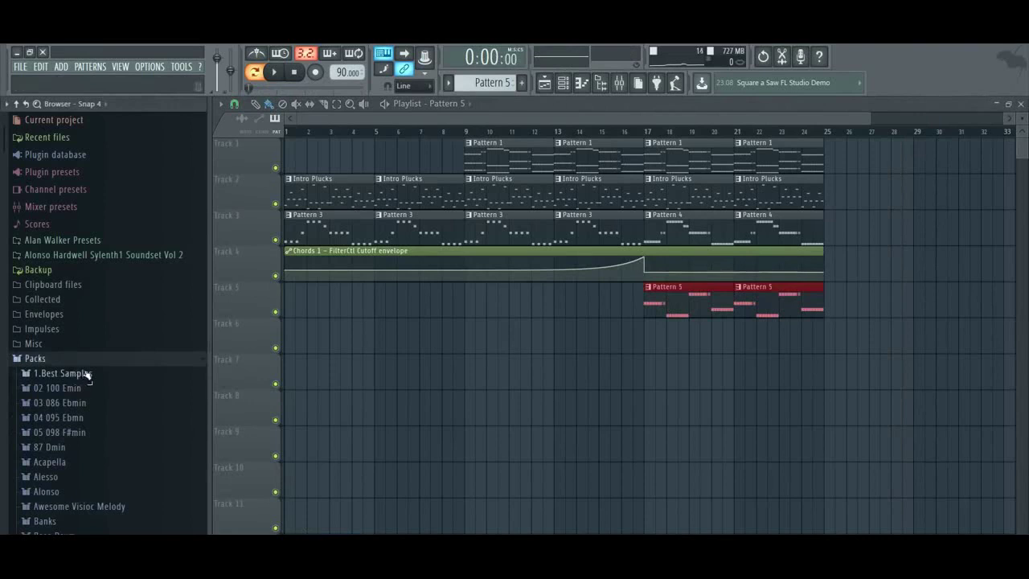
click(87, 374)
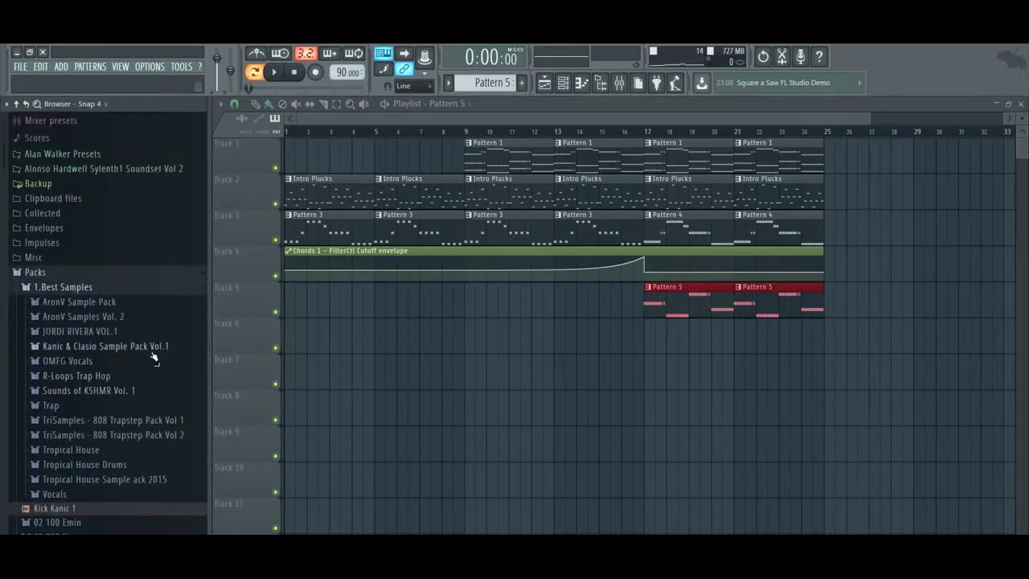
click(153, 347)
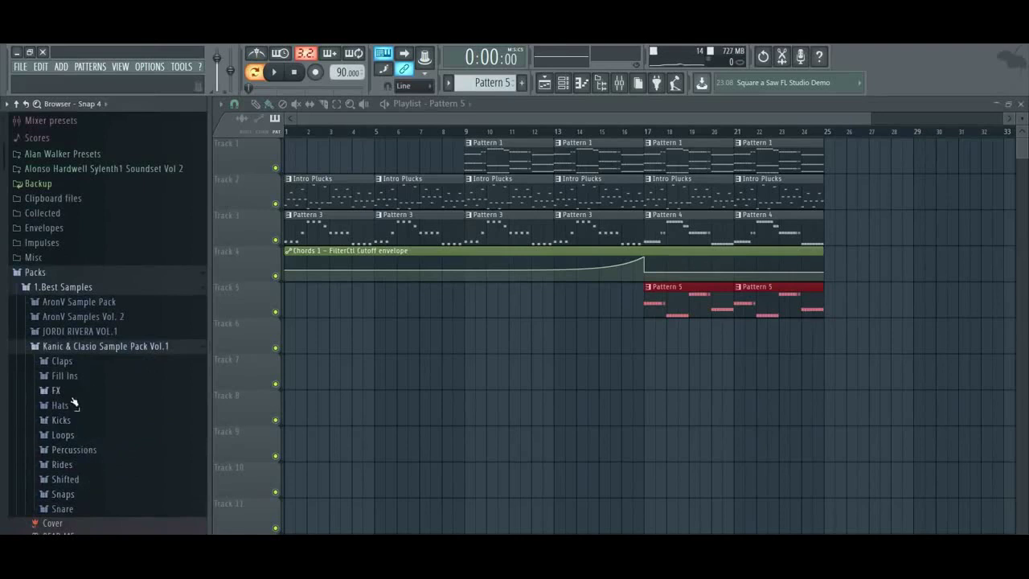
click(58, 391)
click(76, 435)
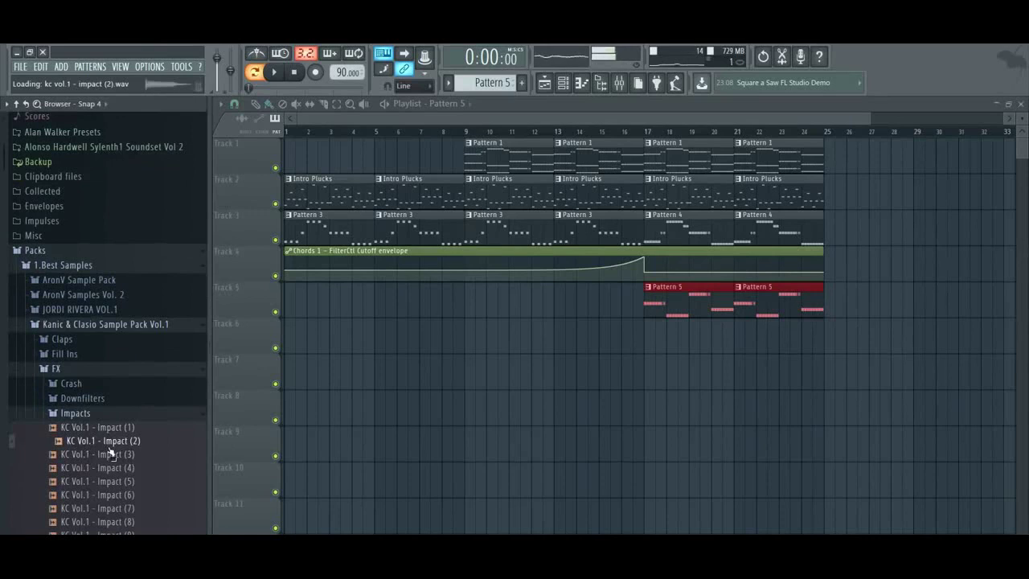
Audition several impact samples and place KC Vol.1 - Impact (5) at bar 17 on Track 6
click(114, 455)
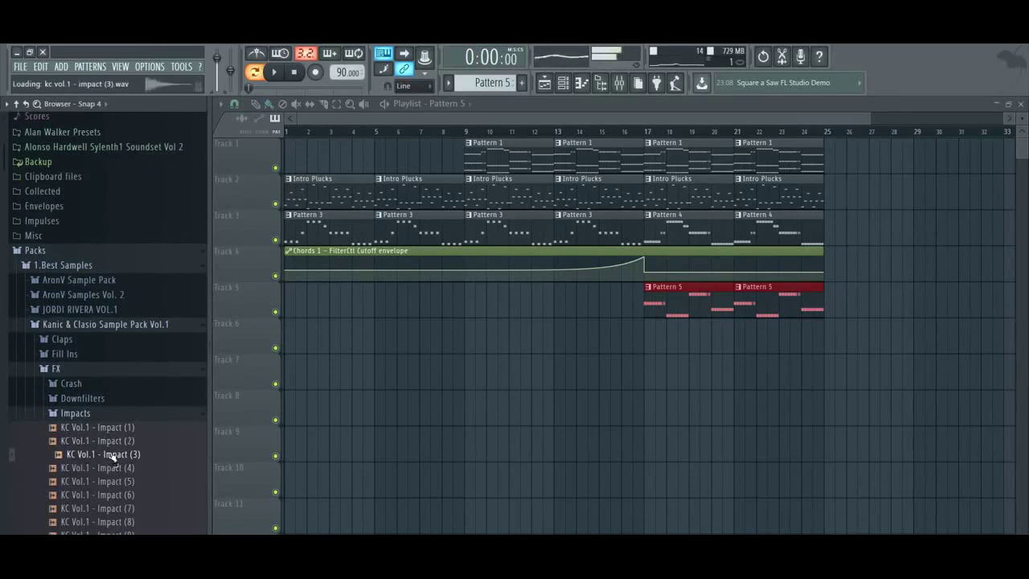
click(114, 468)
click(119, 518)
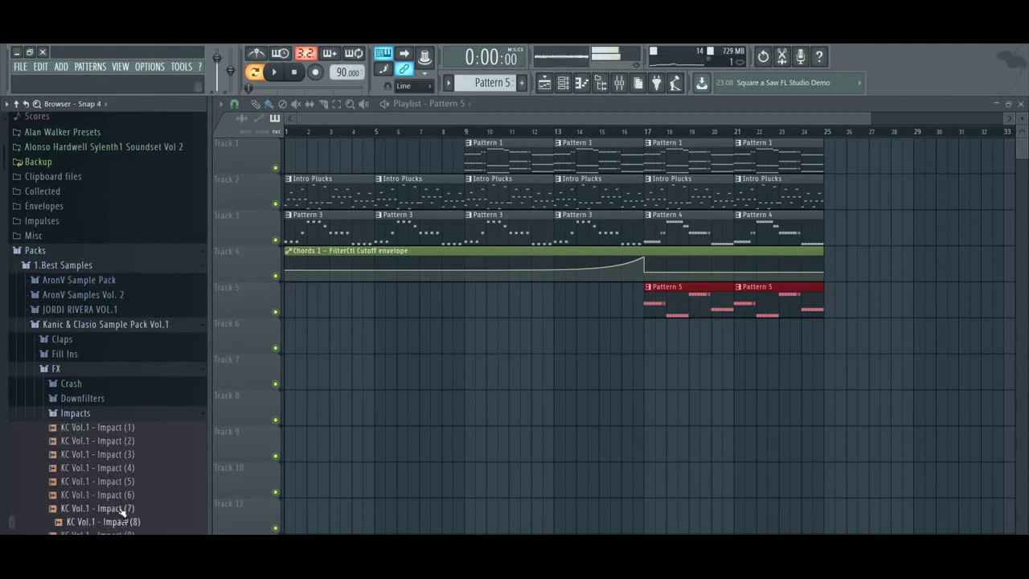
click(129, 482)
scroll(141, 450, down, 4)
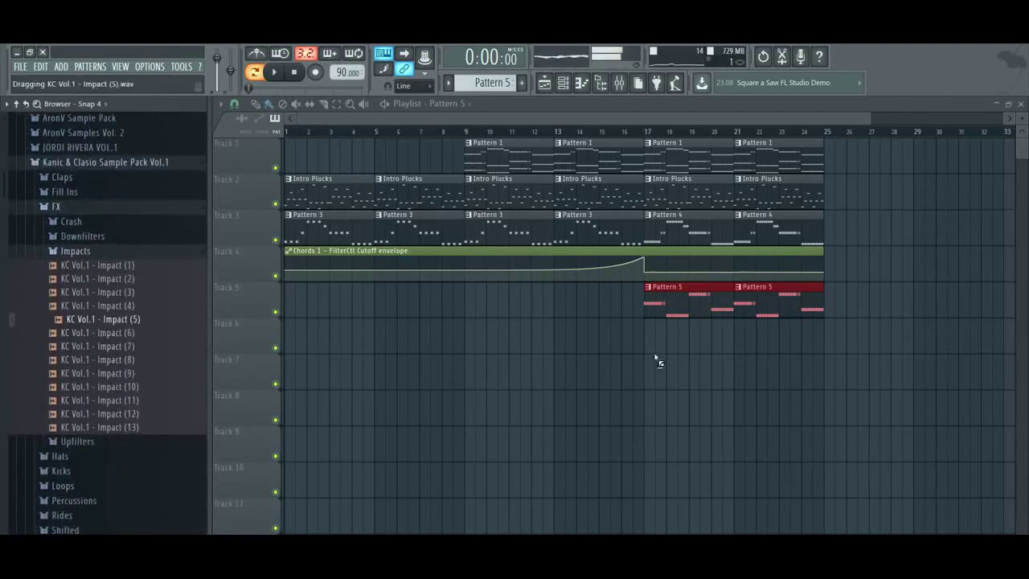
drag(657, 361, 663, 331)
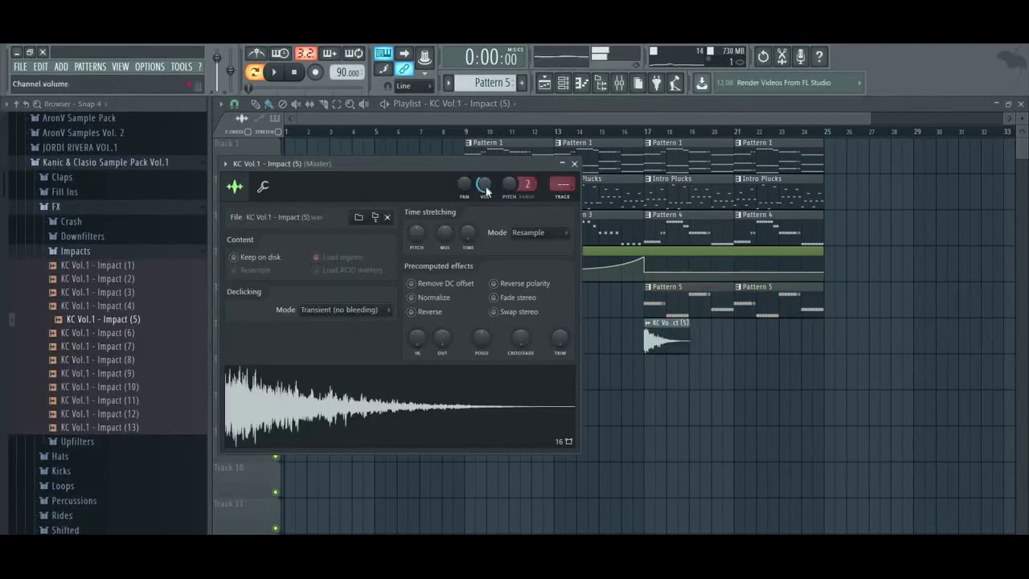
Place KC Vol.1 - Impact (1) at bar 17 on Track 7 and close its channel settings
click(121, 293)
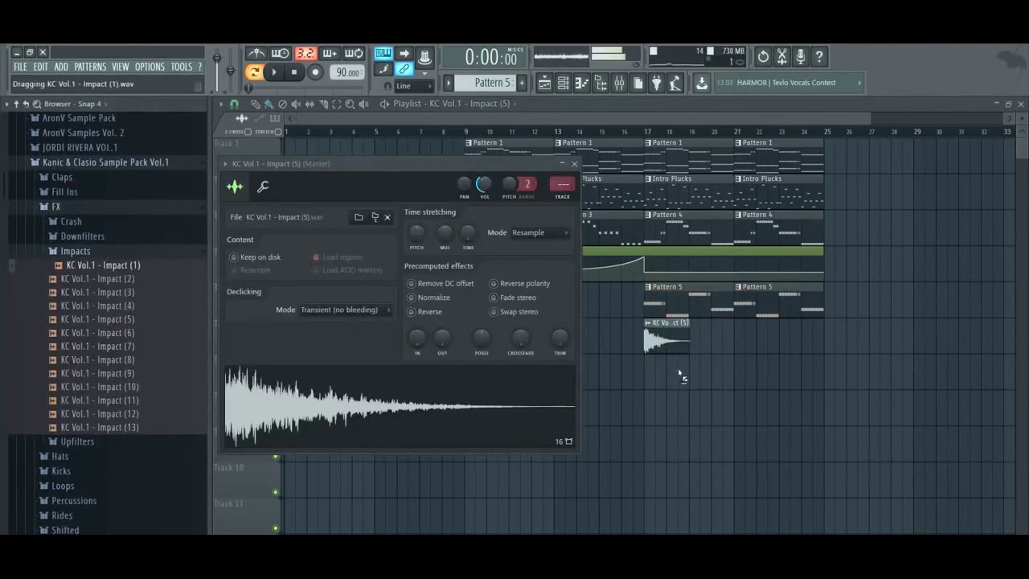
drag(682, 377, 661, 371)
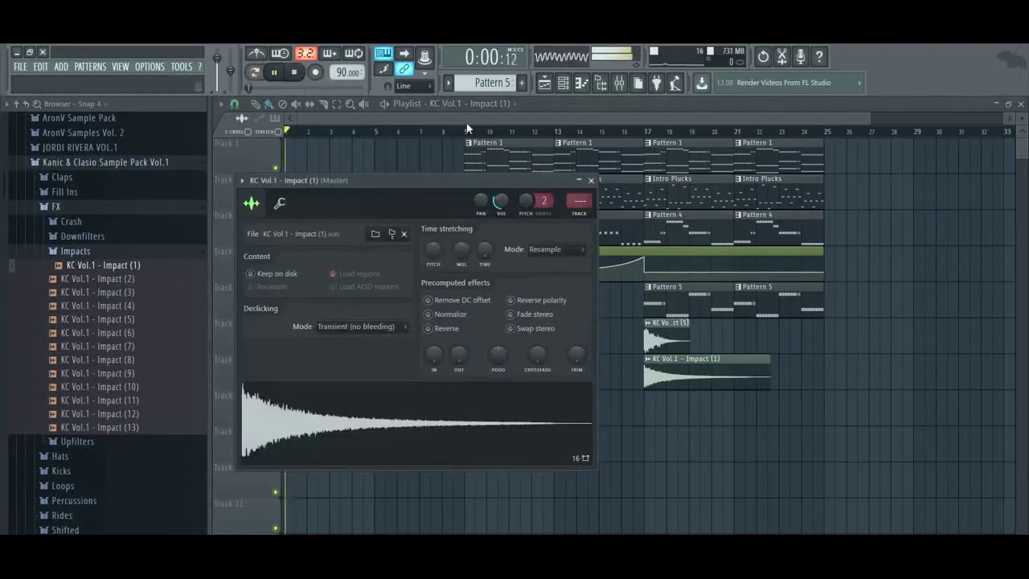
key(Escape)
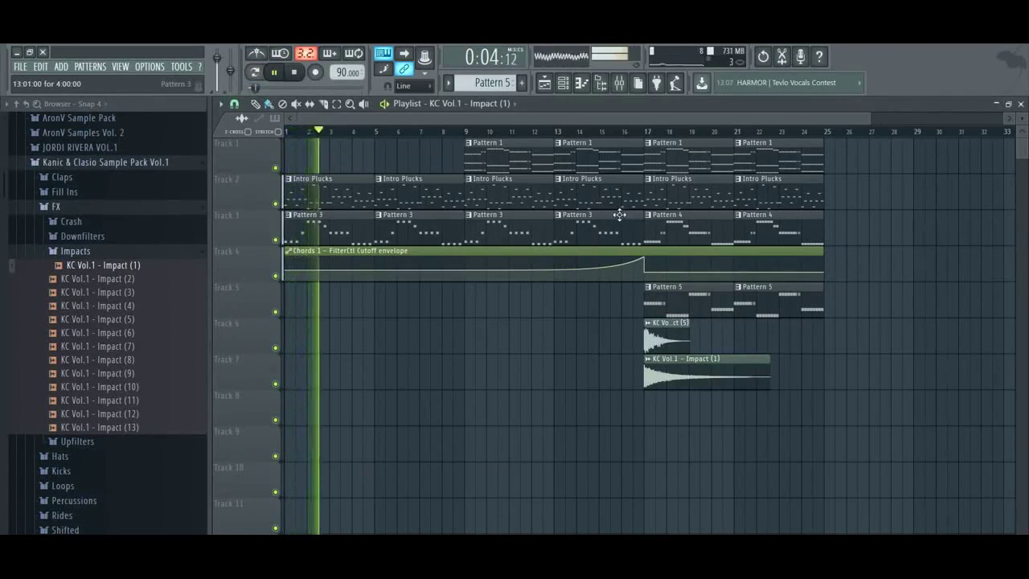
Raise the end of the Chords 1 filter cutoff envelope and add a control point at bar 21
click(823, 273)
right_click(744, 273)
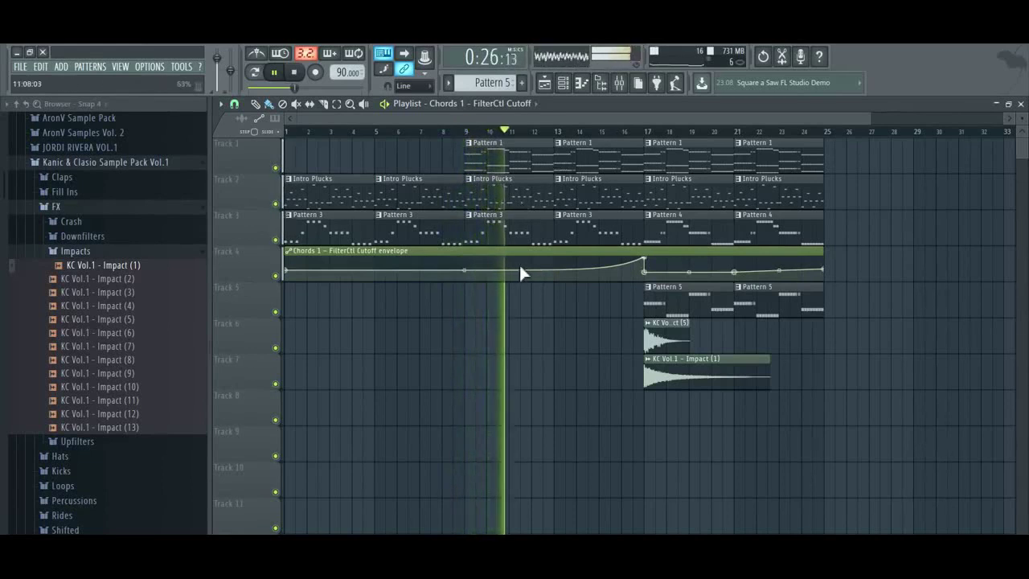
Slightly lower the Chords 1 volume in the mixer while the song plays, then close the mixer
click(618, 82)
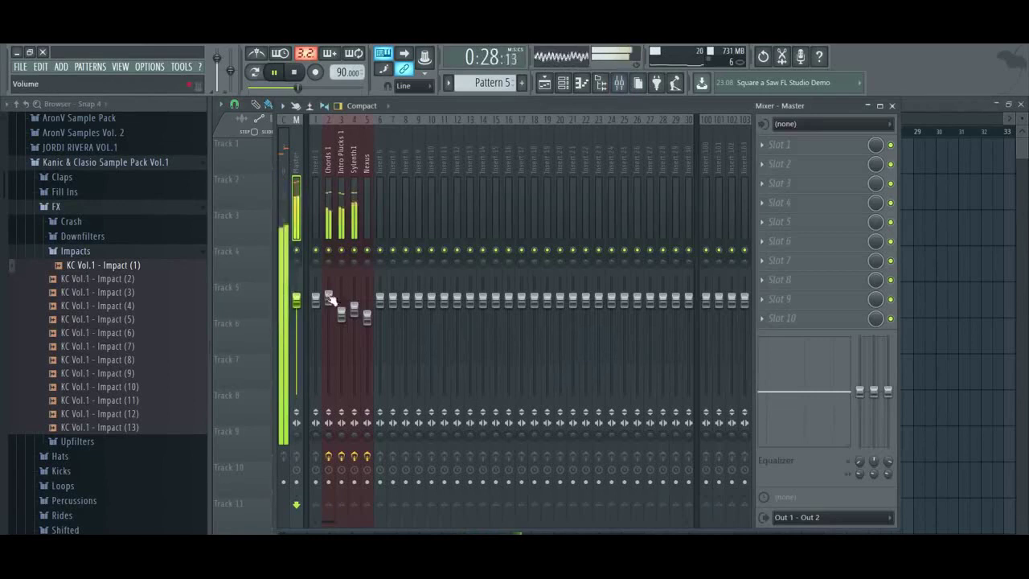
click(330, 165)
click(892, 105)
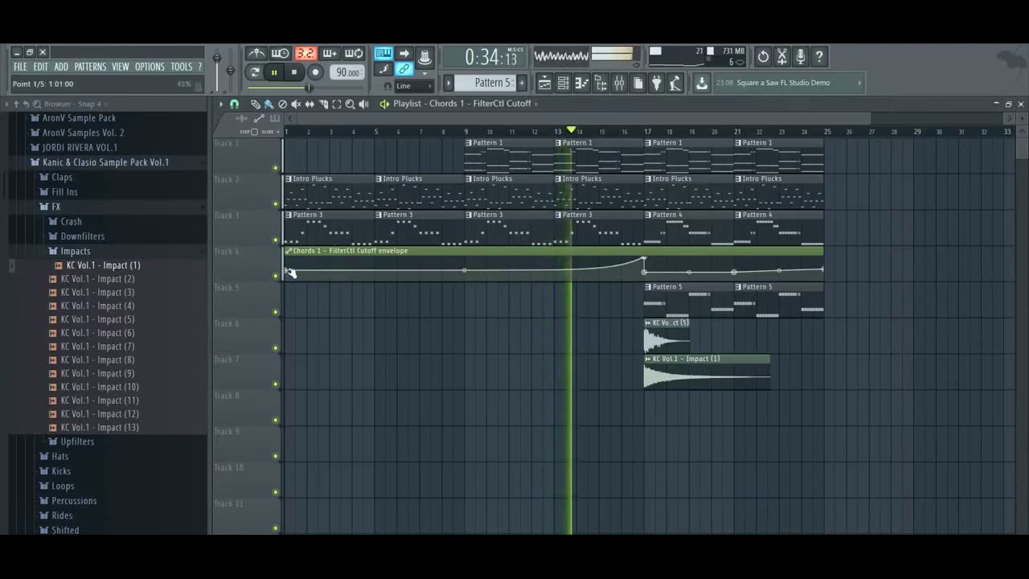
Raise the Chords 1 filter cutoff envelope from bar 17 onward, with its end point at bar 25 set to 55%
mouse_move(287, 271)
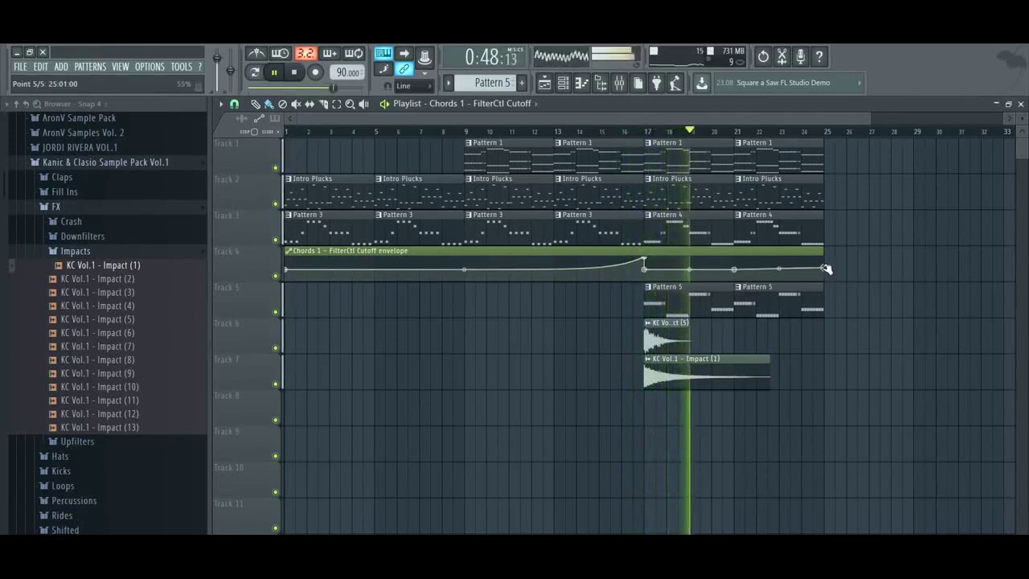
mouse_move(821, 272)
mouse_down()
mouse_move(808, 272)
mouse_move(823, 268)
mouse_up()
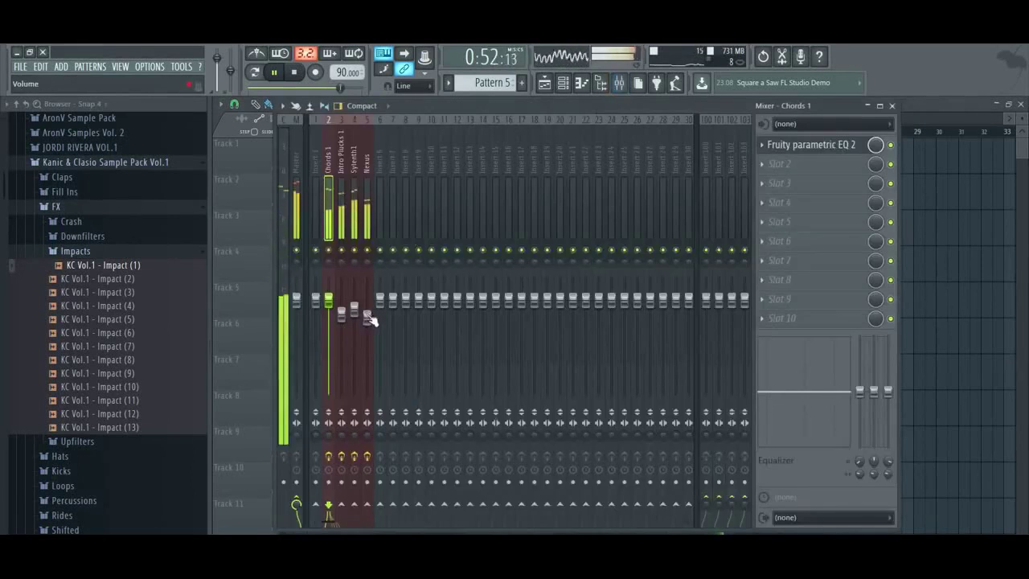
Lower the Nexus mixer level to -8.1 dB, close the mixer and stop playback
drag(370, 320, 369, 323)
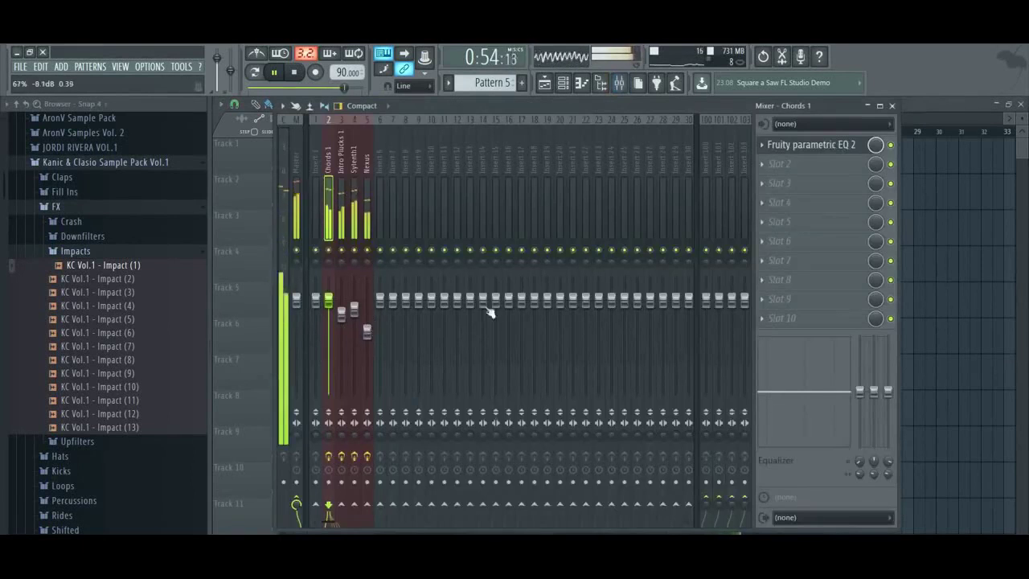
click(892, 106)
drag(788, 114, 982, 117)
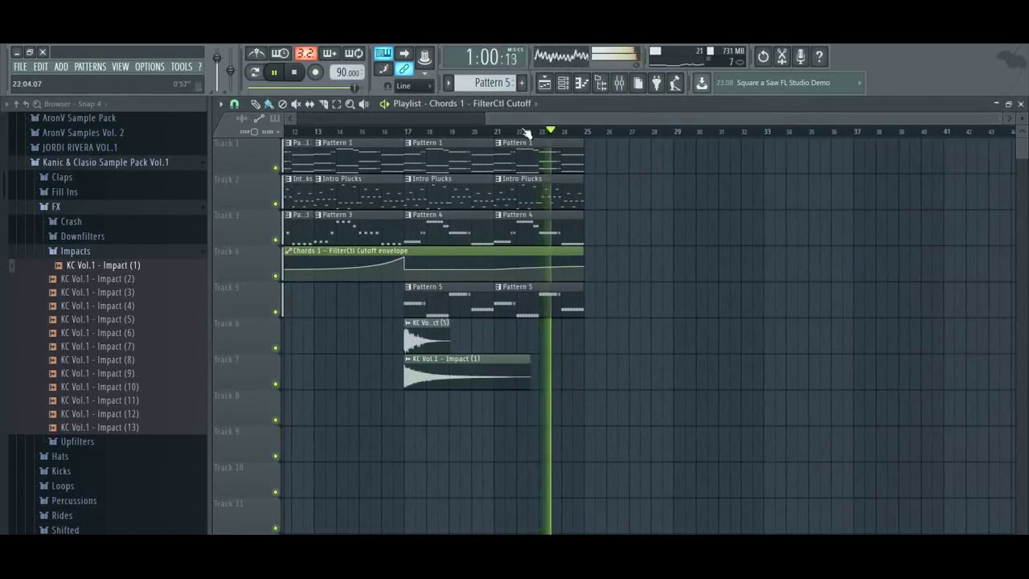
drag(487, 119, 296, 118)
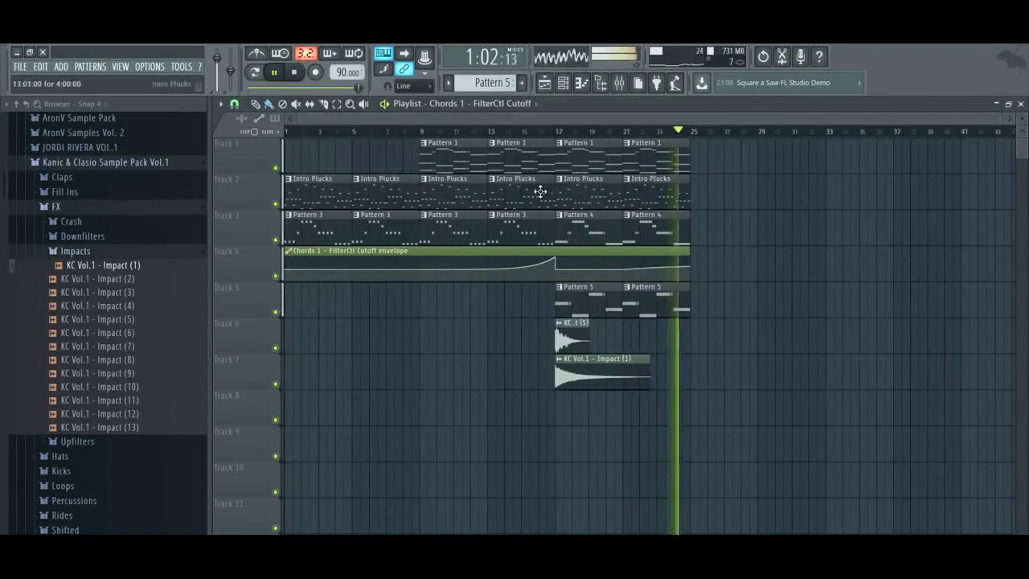
key(space)
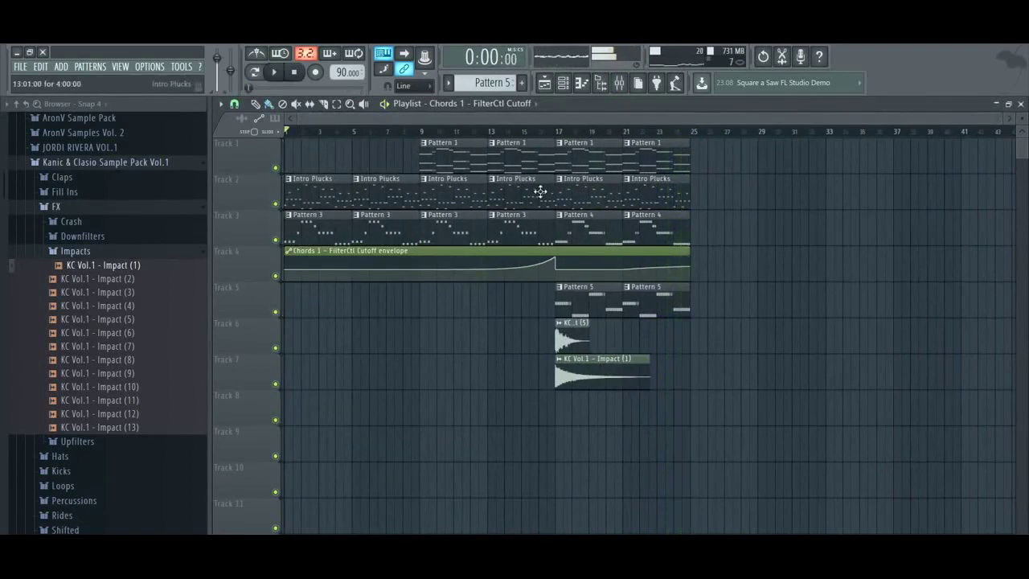